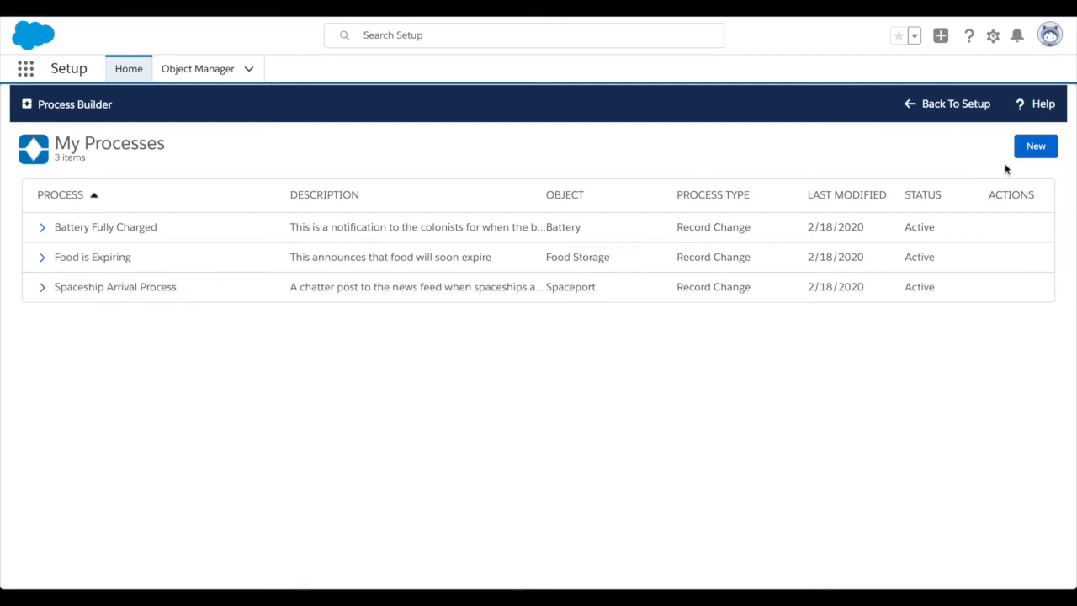
Start a new process named "Field Exploration" with the matching API name Field_Exploration.
left_click(1036, 148)
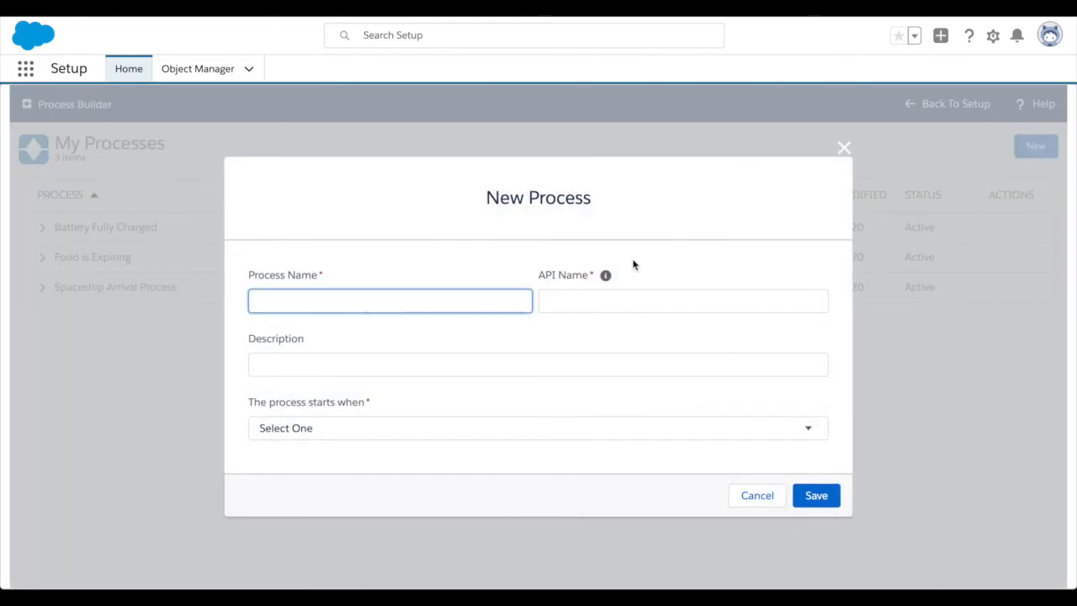
left_click(373, 297)
type("Field Exploration")
key("Tab")
key("Tab")
key("Tab")
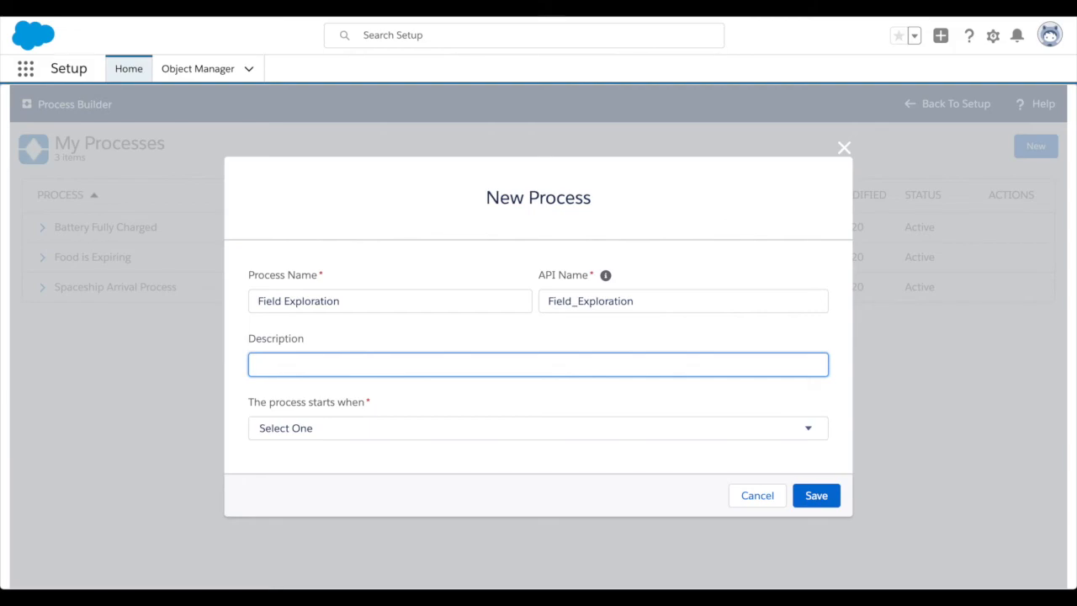
Describe the process as "Someone has taken off on an exploration", make it start when a record changes, and save it.
type("Someone has taken off on")
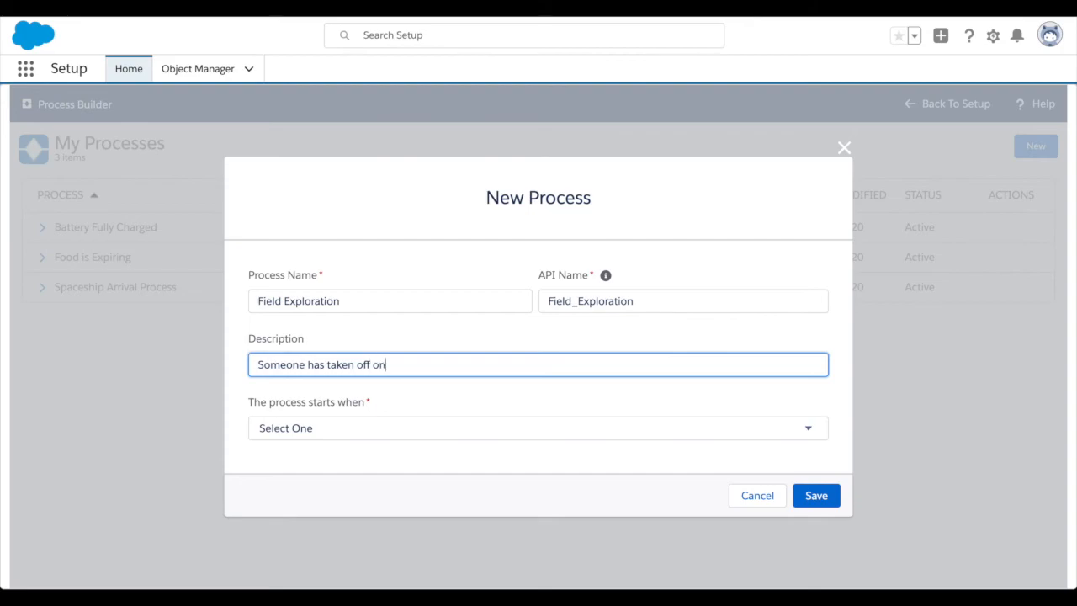
type(" an exploration")
left_click(392, 425)
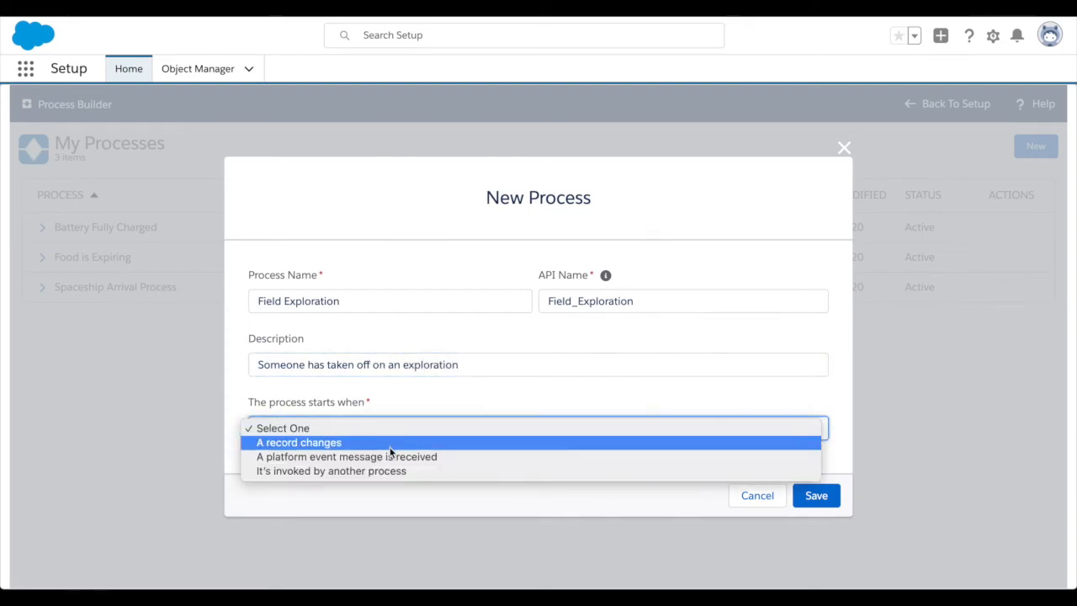
left_click(389, 442)
left_click(803, 495)
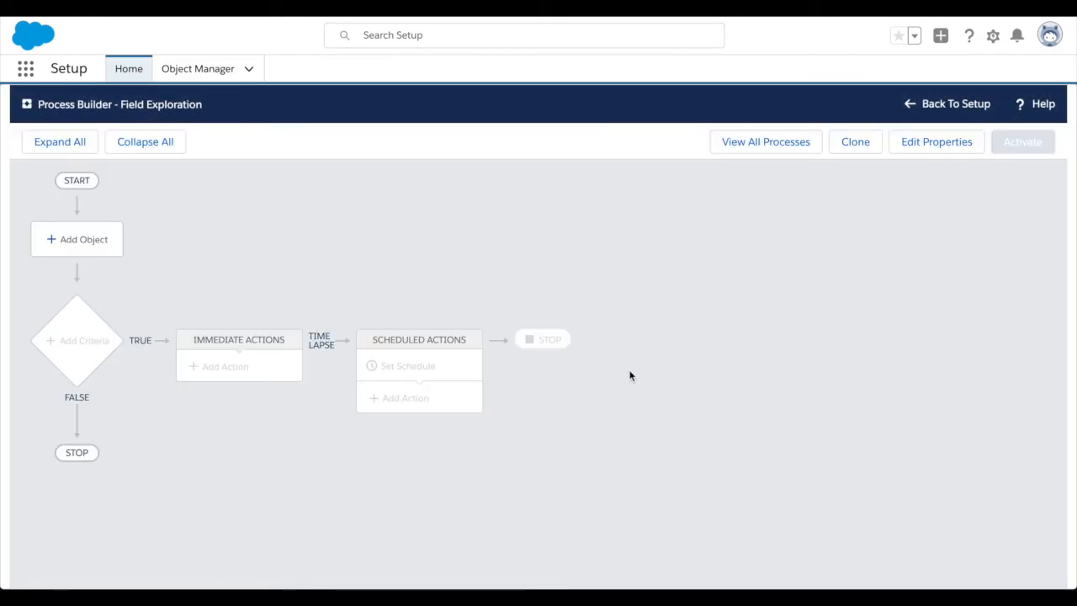
Set Field Exploration as the process's object and save the object settings.
left_click(93, 243)
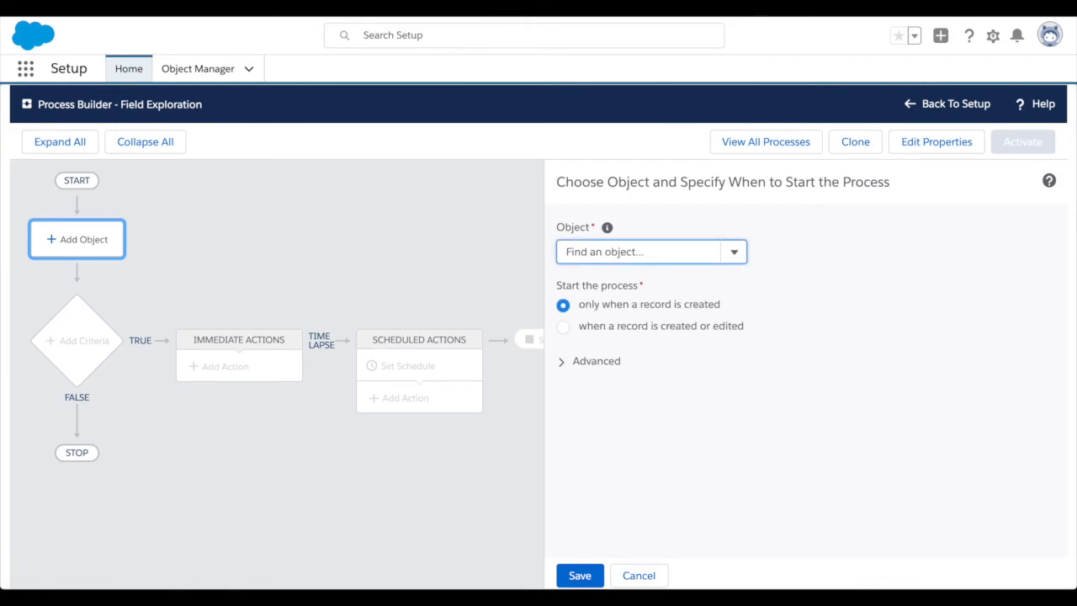
type("field")
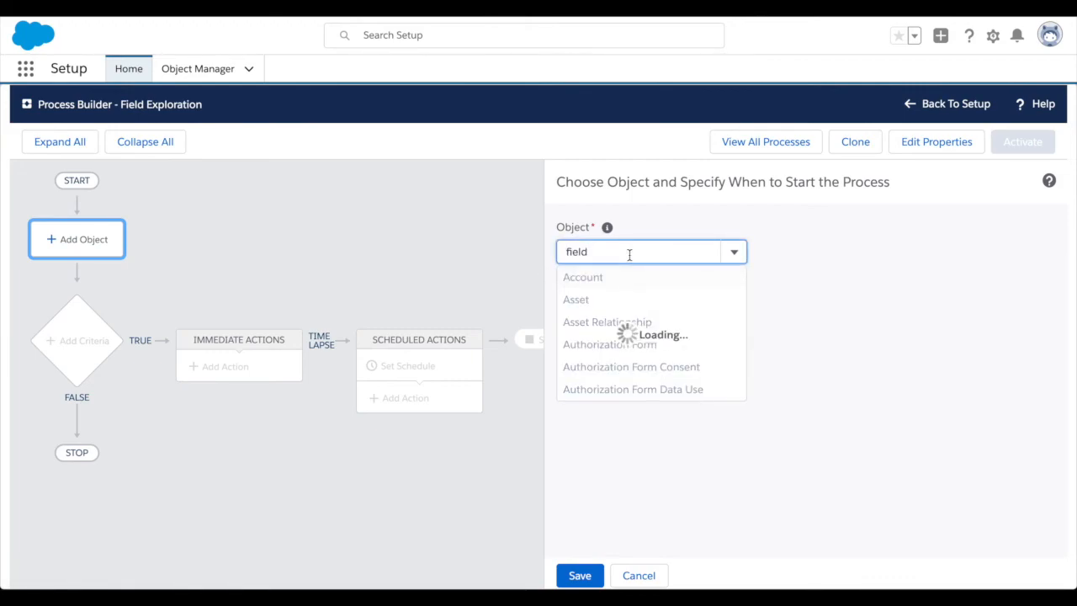
left_click(628, 277)
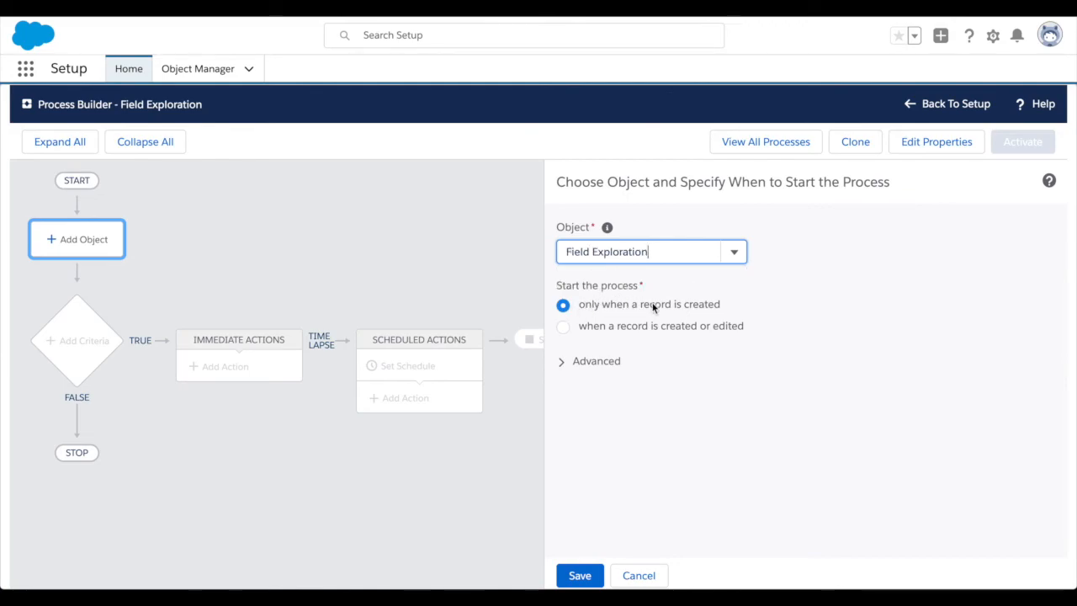
left_click(588, 575)
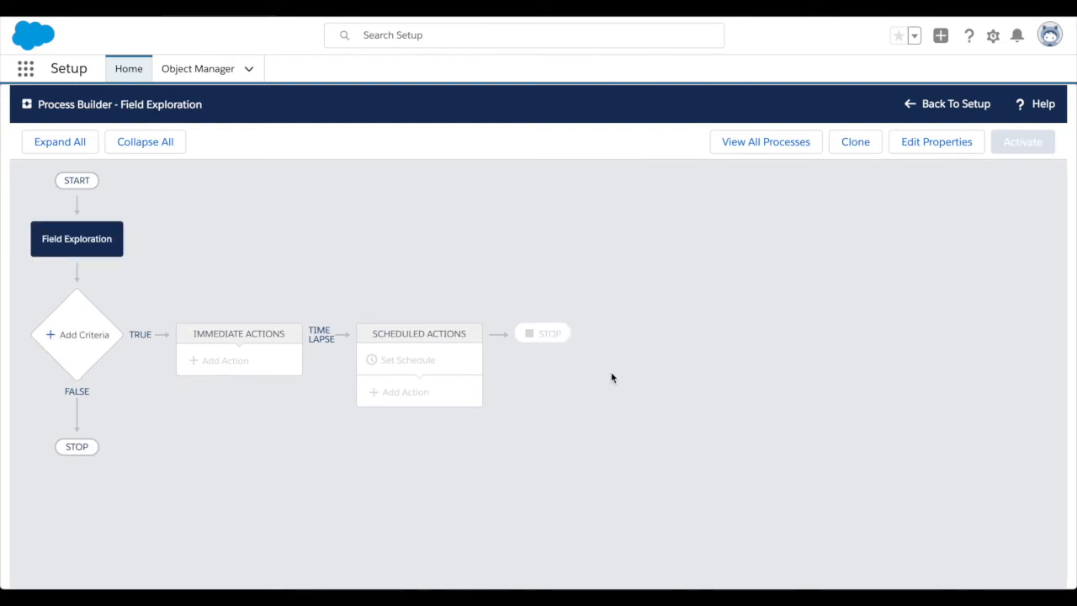
Add criteria named "New Mission" and choose the Mission Destination field for its first condition.
left_click(89, 333)
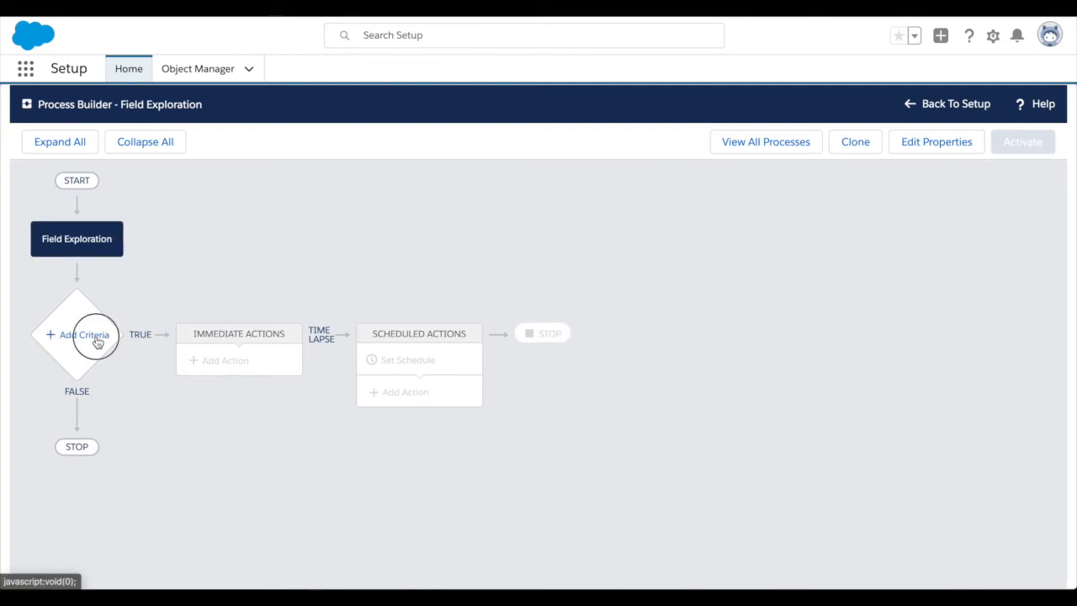
type("New Mission")
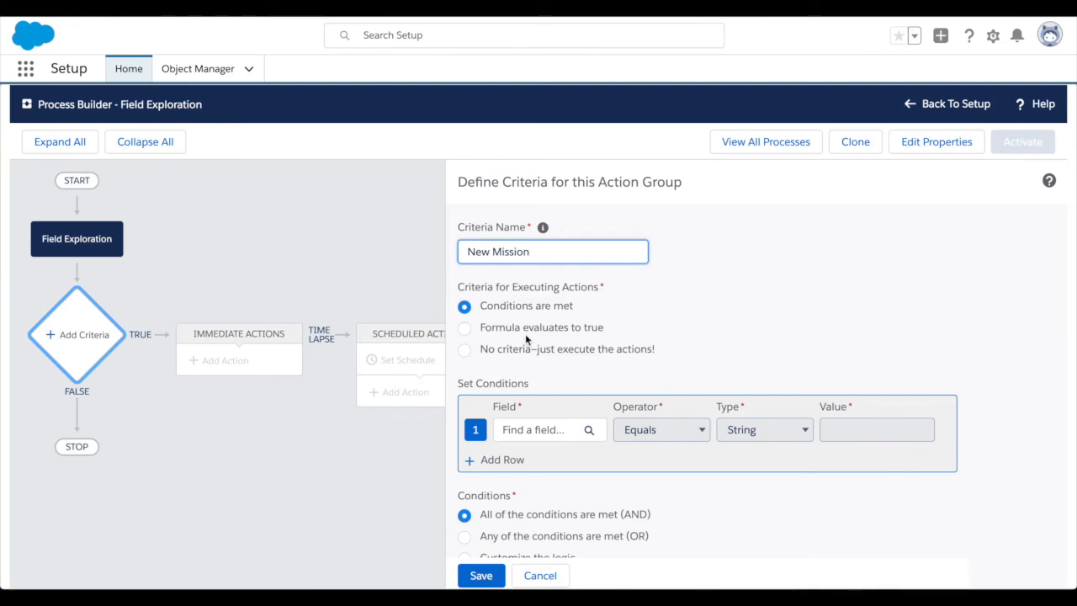
left_click(539, 430)
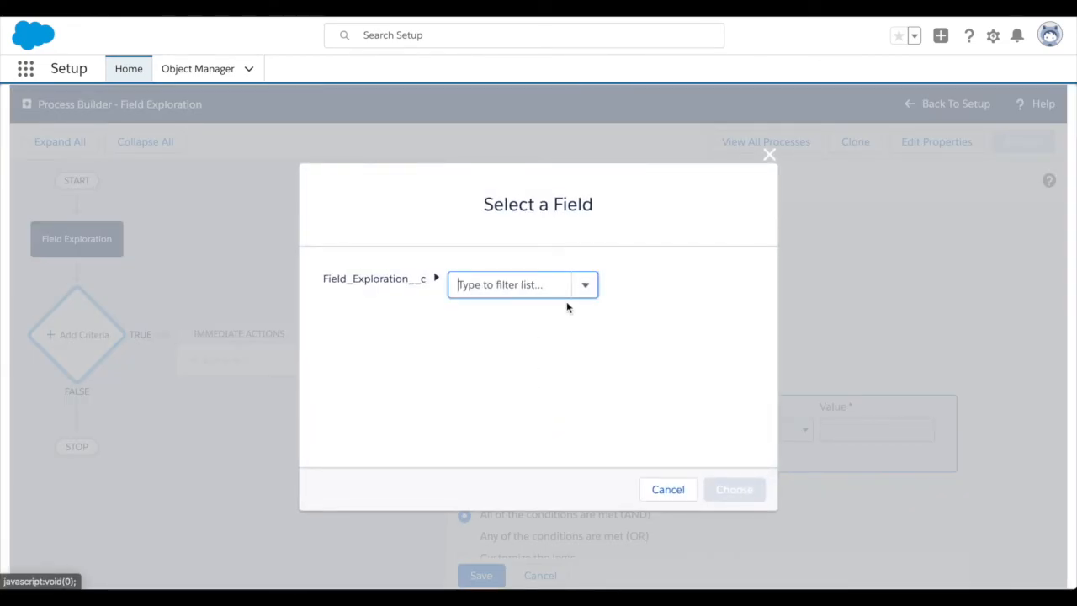
left_click(588, 286)
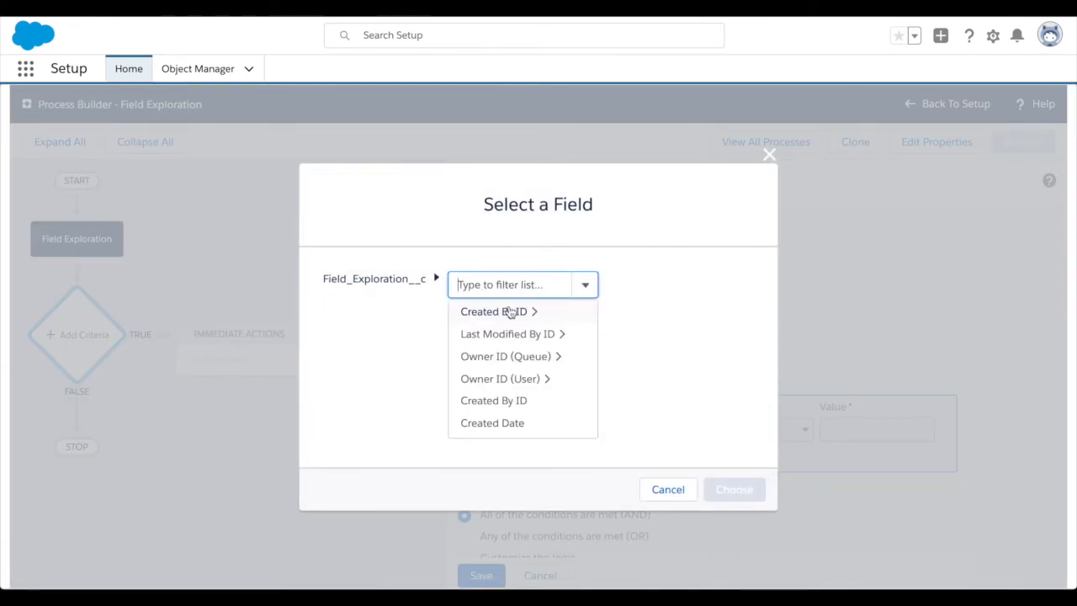
scroll(521, 353, "down", 5)
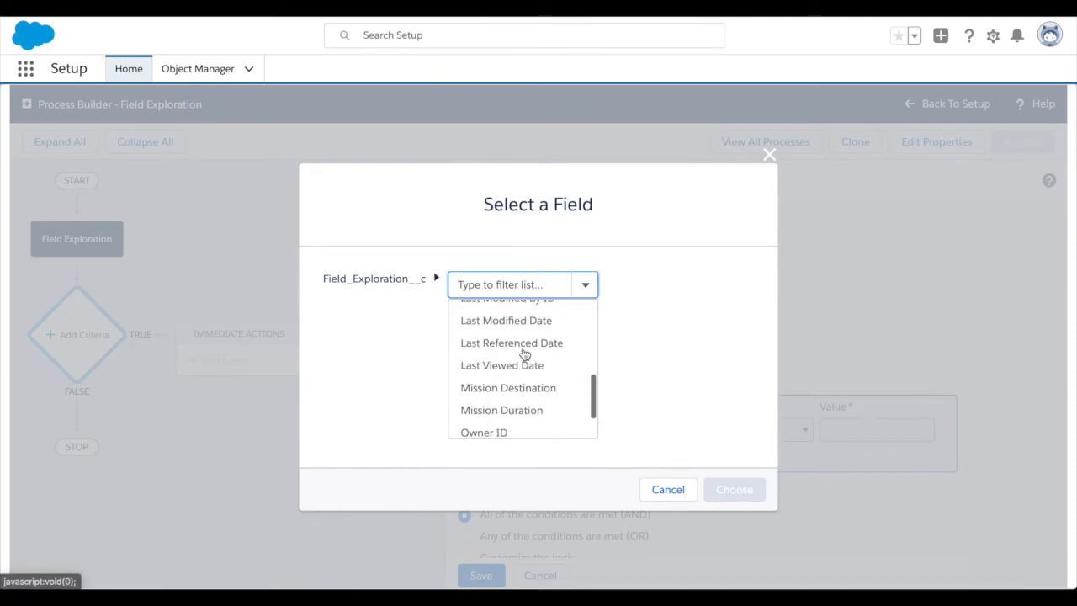
left_click(530, 368)
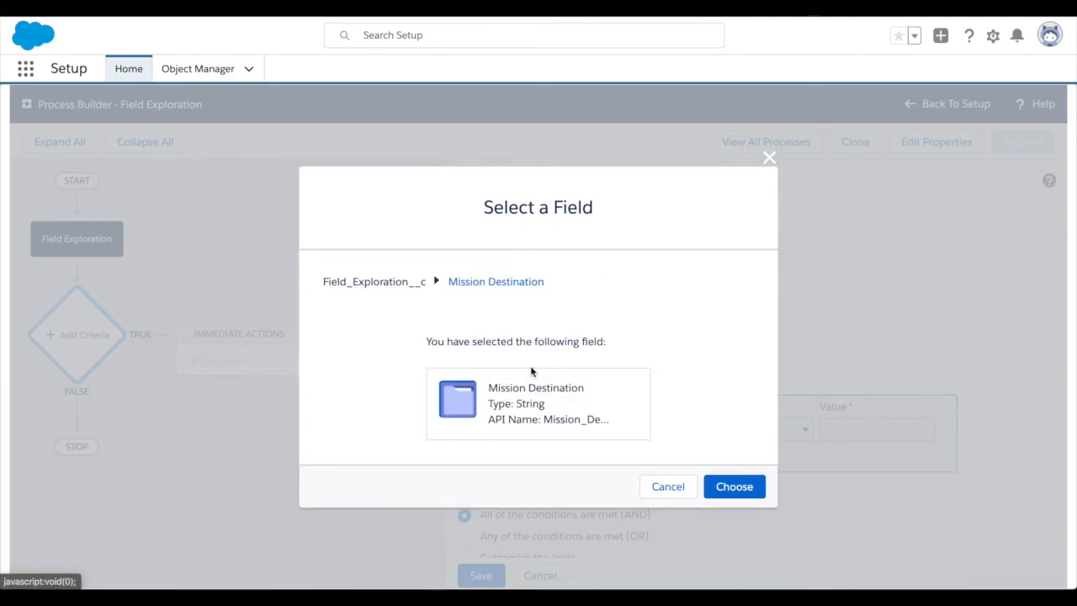
left_click(734, 486)
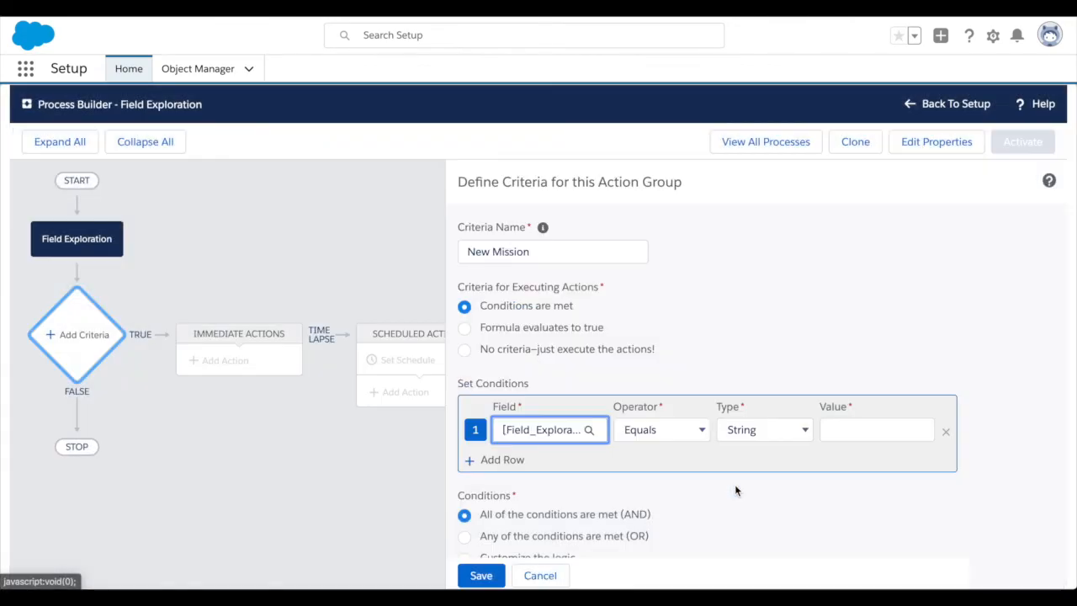
Set the Mission Destination condition to Is null, Boolean, False, and save the criteria.
left_click(656, 429)
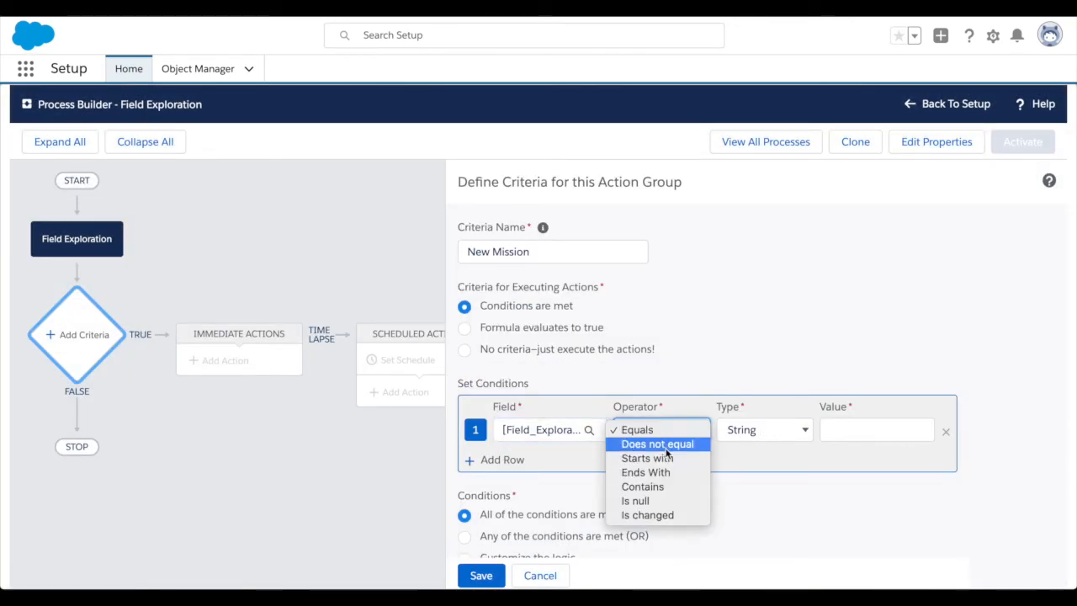
left_click(678, 504)
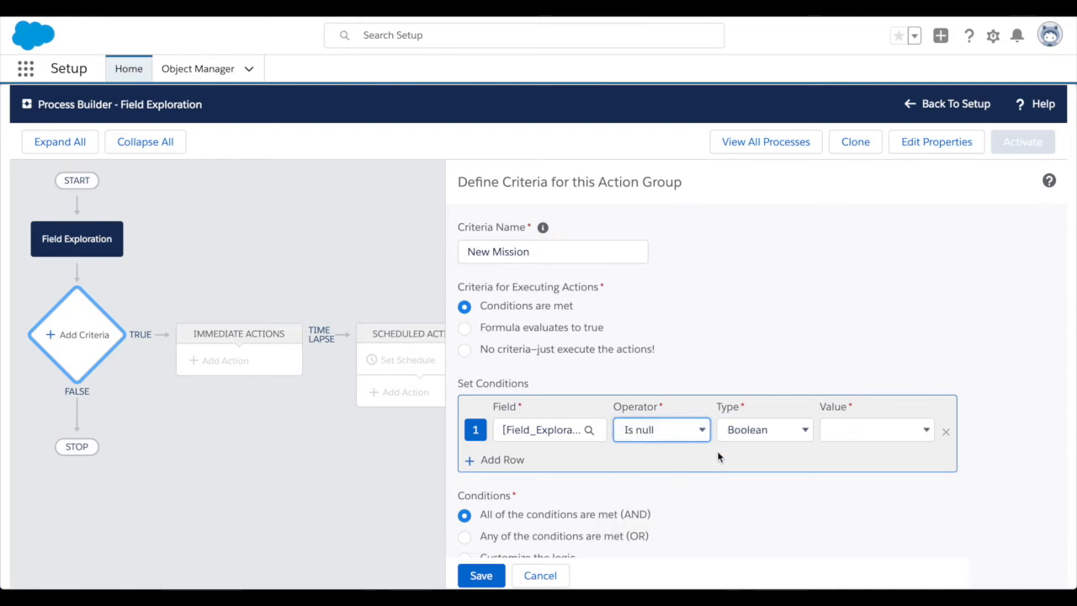
left_click(762, 431)
left_click(762, 431)
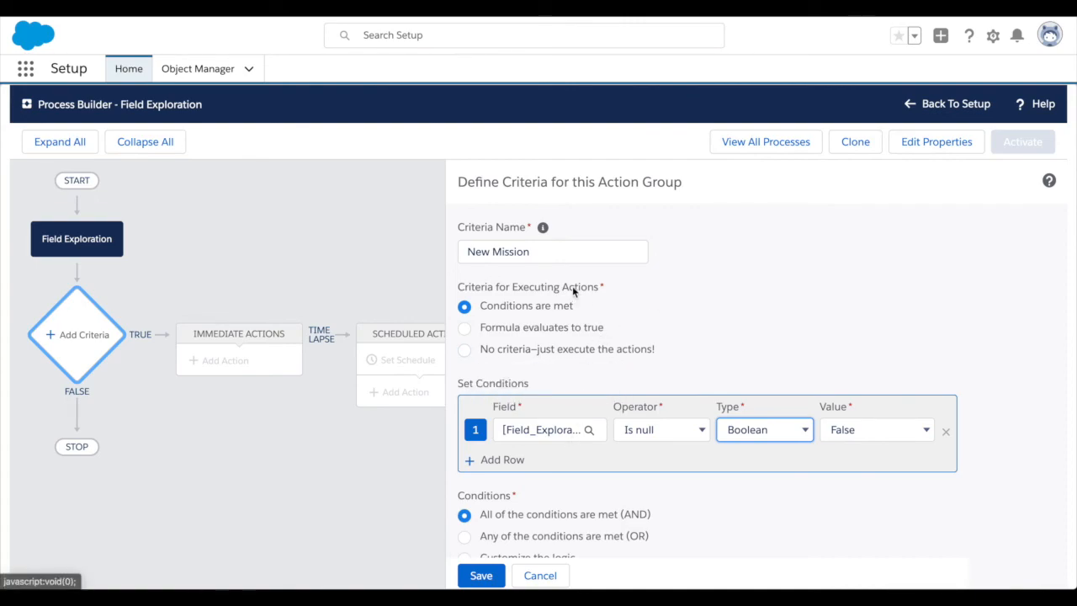
scroll(619, 345, "down", 1)
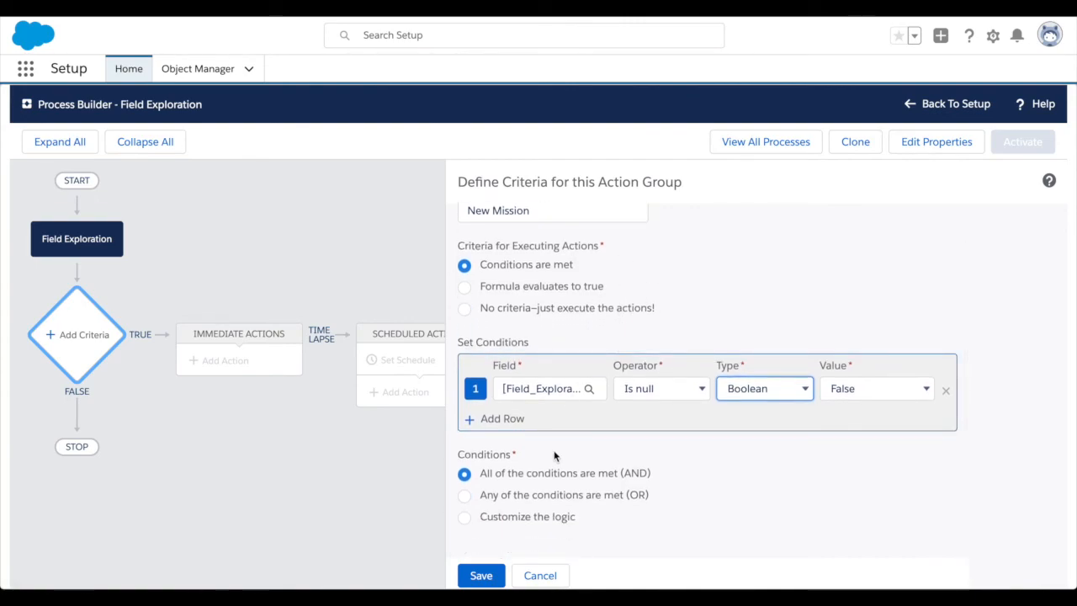
left_click(482, 578)
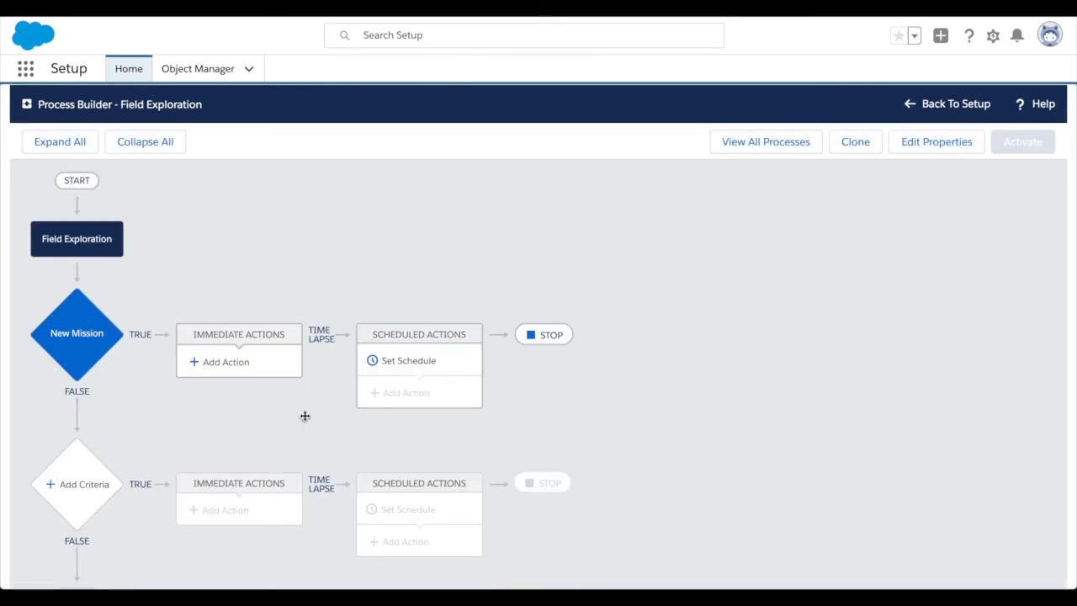
Add a Post to Chatter immediate action named "New Mission announced" to the New Mission criteria.
left_click(225, 367)
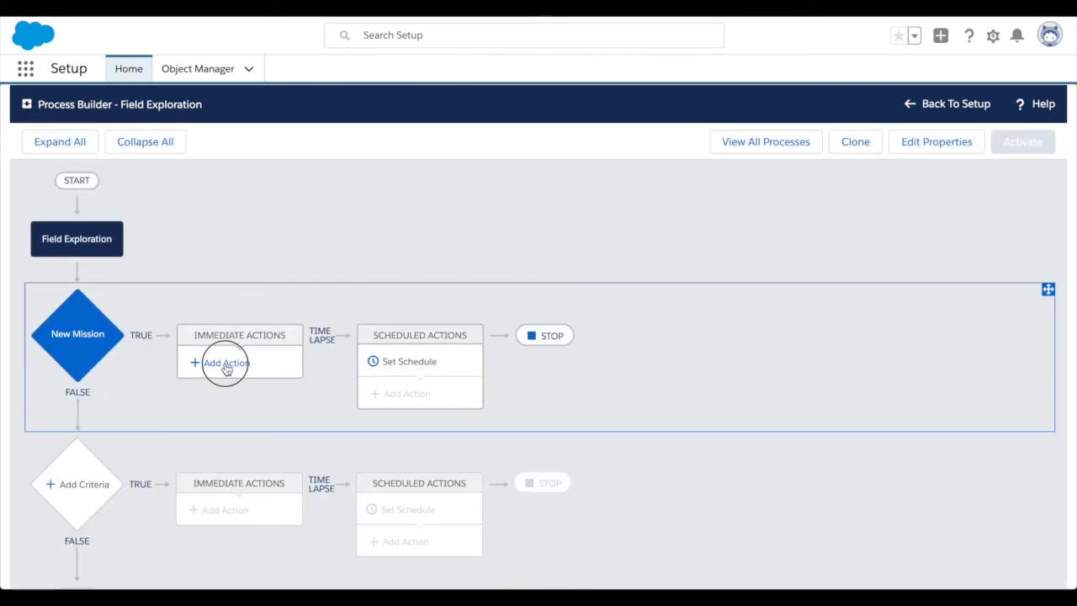
left_click(612, 249)
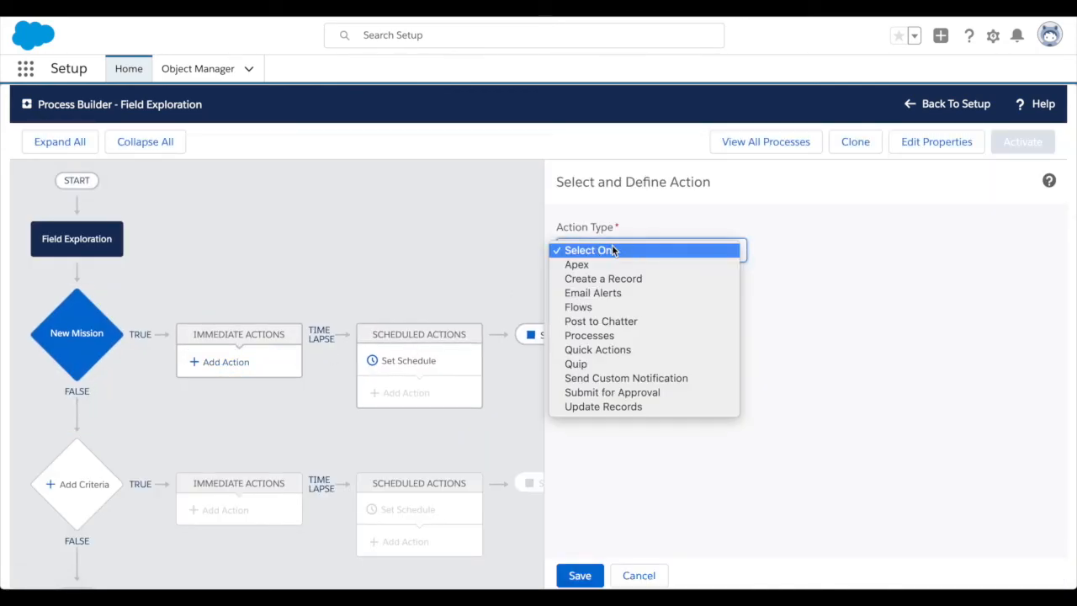
left_click(623, 321)
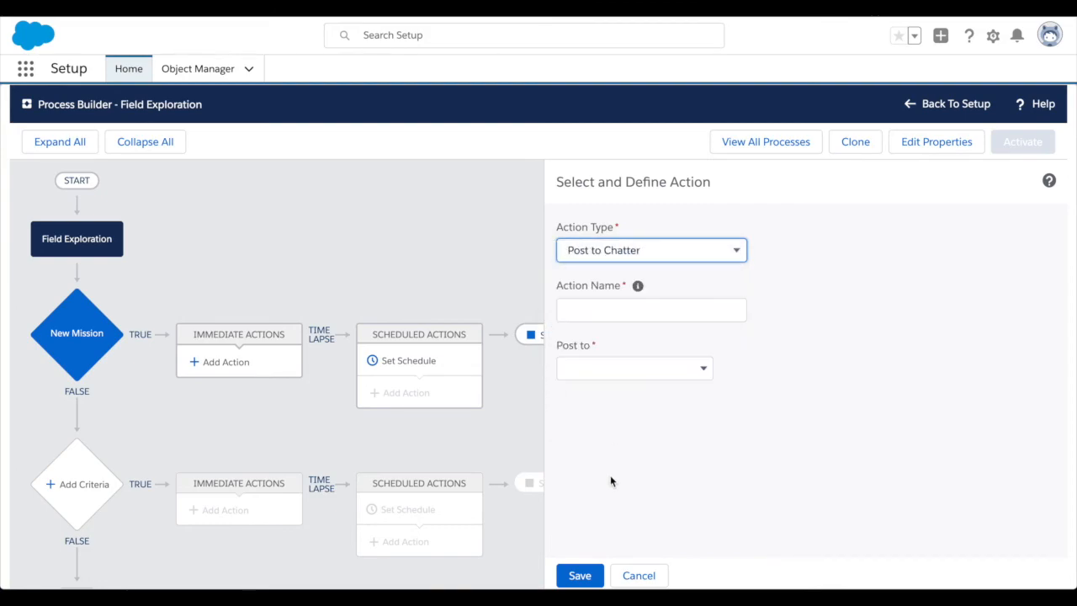
left_click(627, 315)
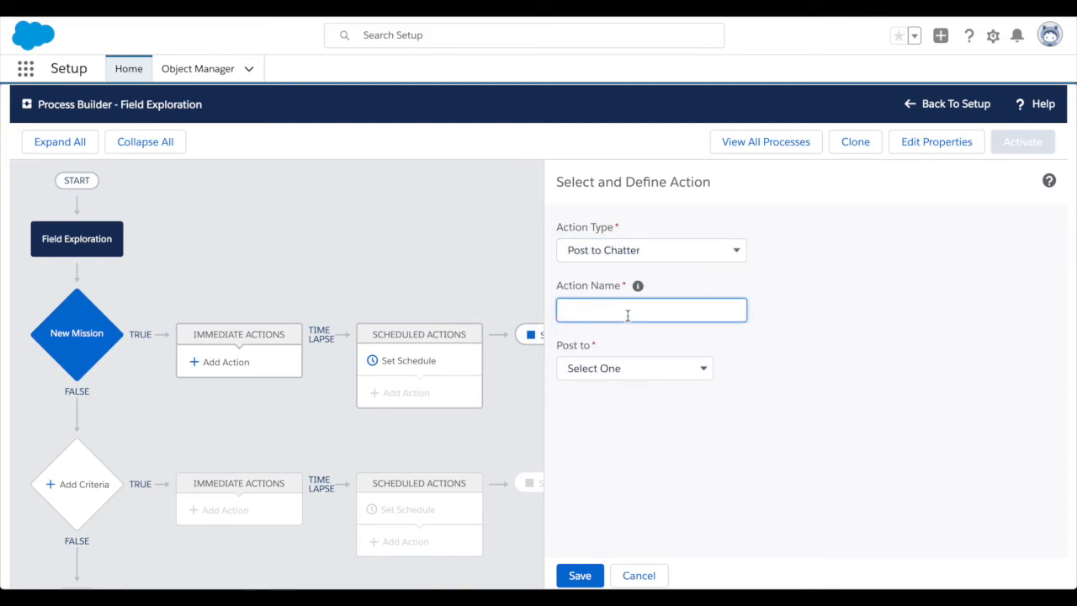
type("New Mission announc")
Direct the Chatter post to the Chatter group Mars Colony New Feed.
left_click(663, 370)
left_click(661, 397)
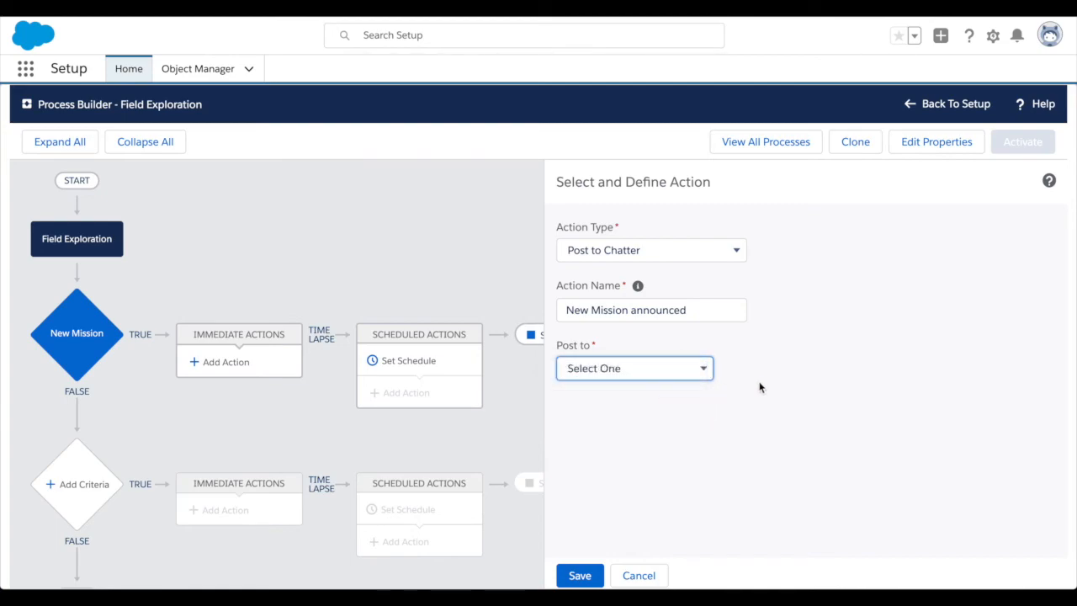
left_click(804, 368)
type("ma")
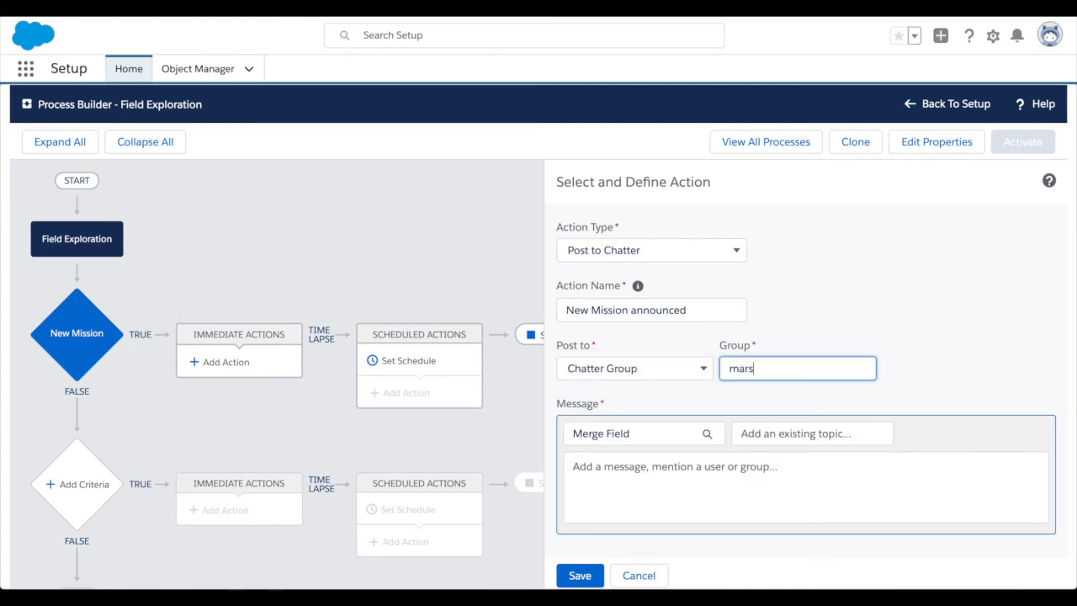
type("rs")
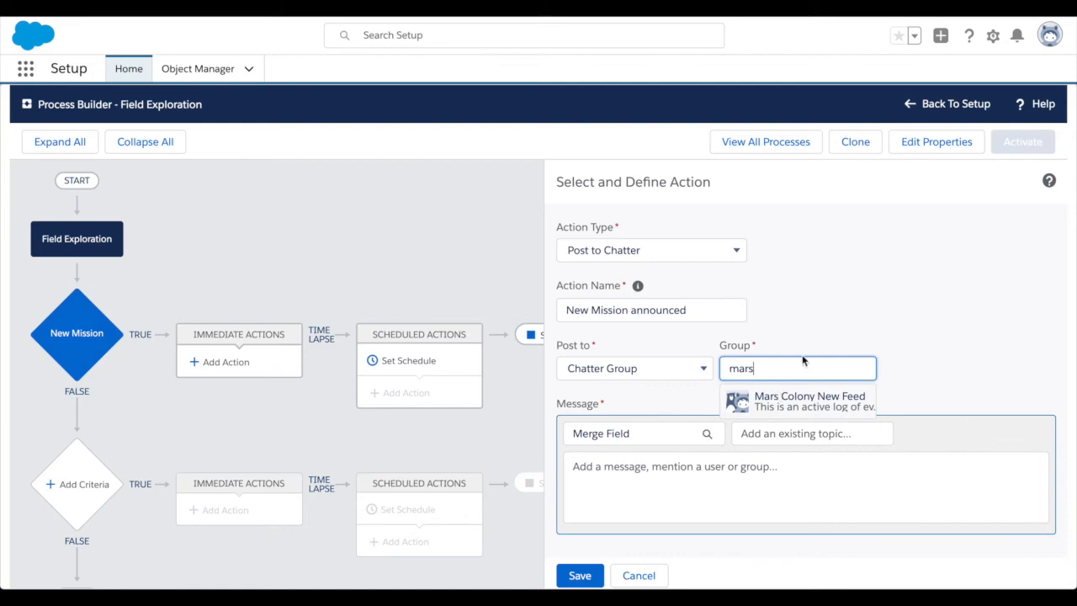
left_click(789, 397)
Write the post message "A new field exploration mission has been launched, it's name is...".
left_click(642, 479)
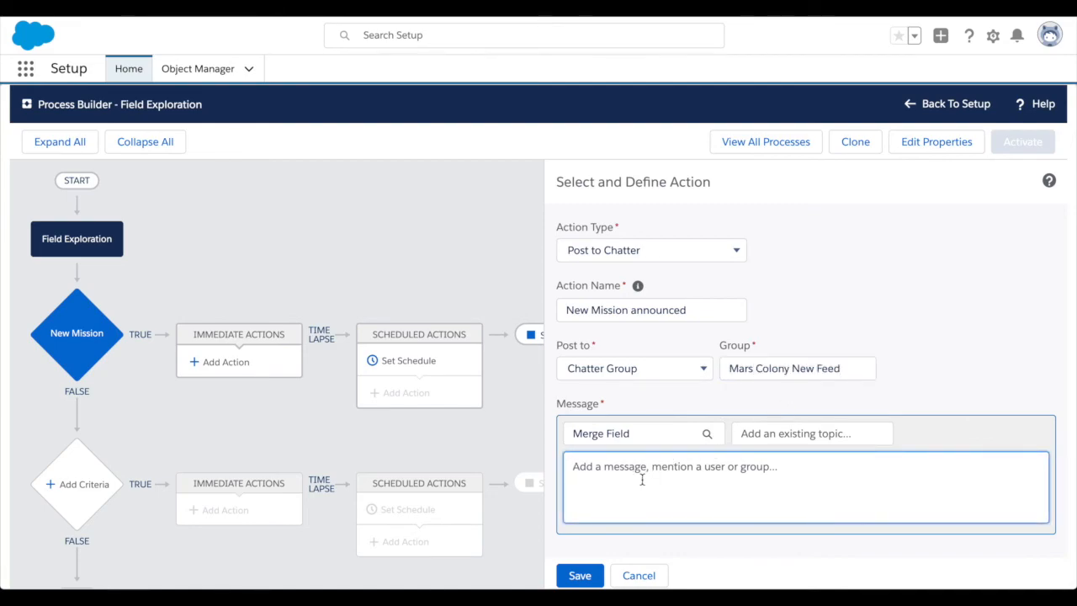
type("A ne")
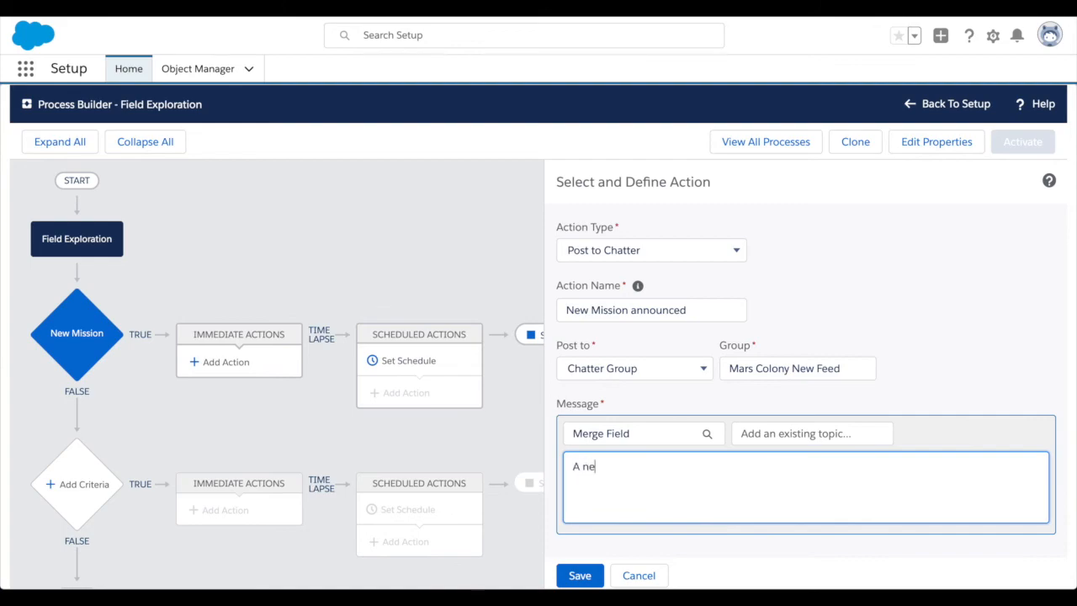
type("w field exploration miss")
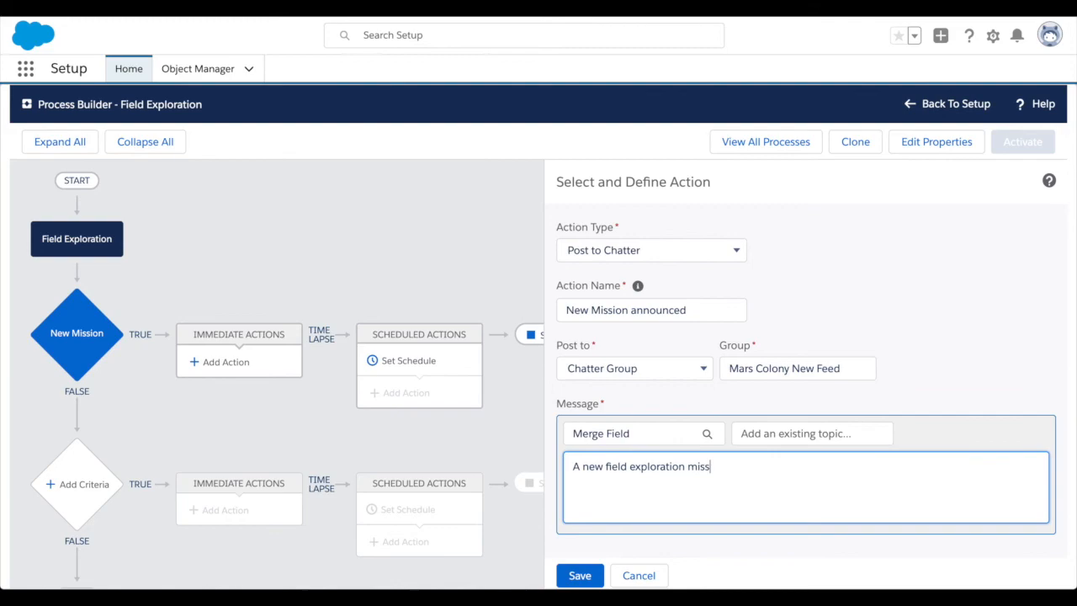
type("ion has been launched")
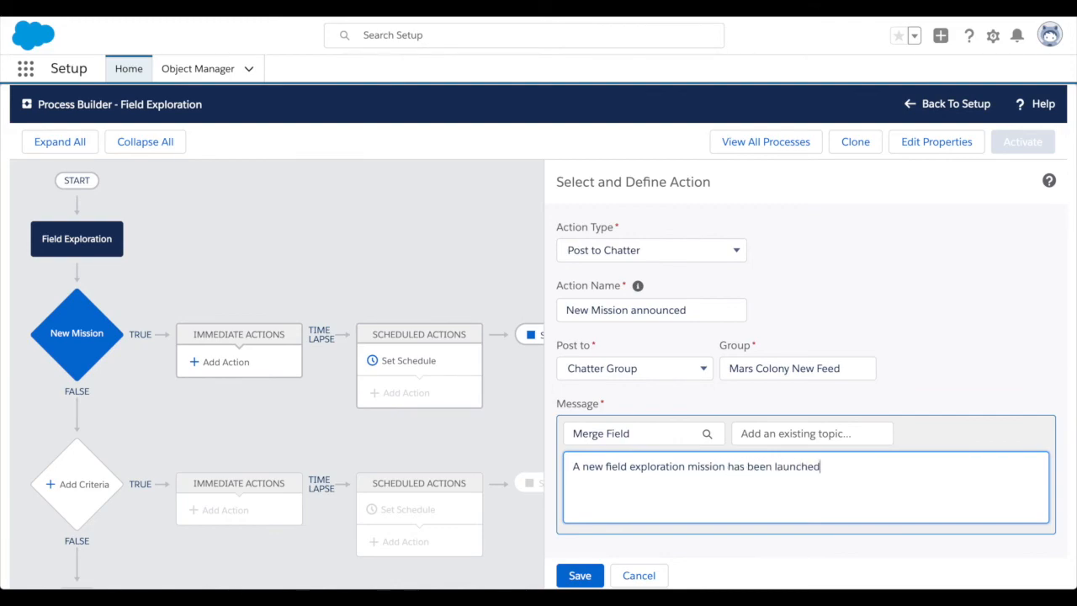
type(", it's name is...")
Append the Field Exploration record's Name as a merge field at the end of the message.
left_click(640, 437)
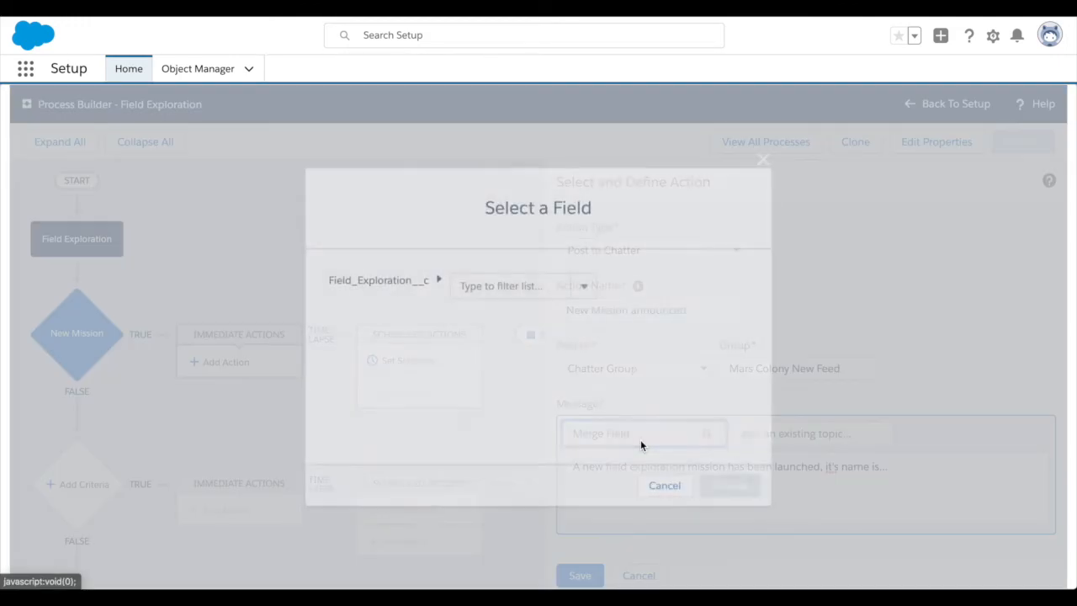
left_click(580, 285)
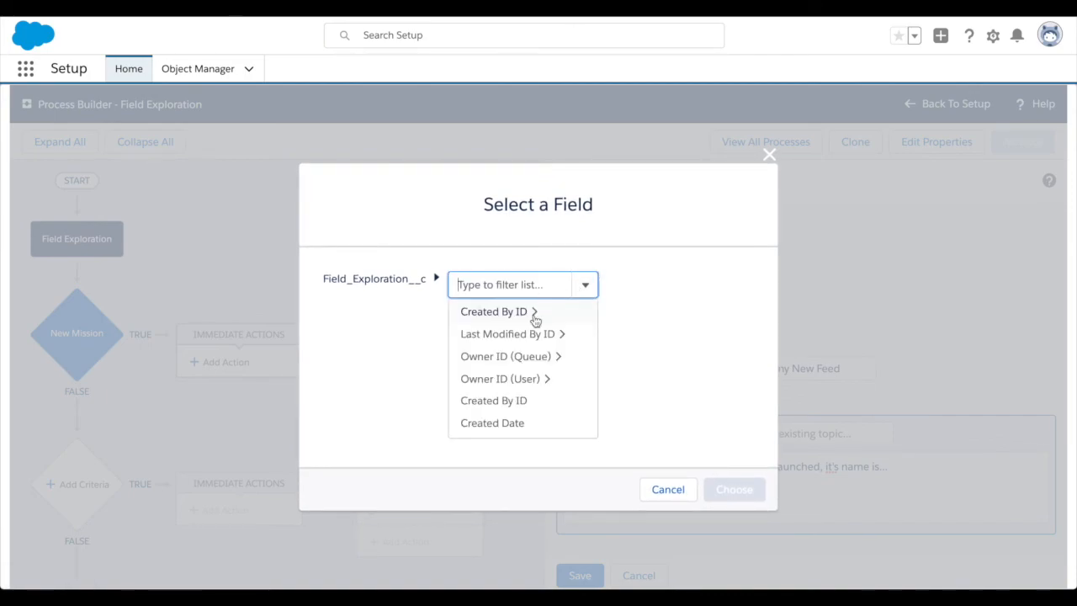
scroll(509, 420, "down", 2)
left_click(530, 354)
left_click(728, 486)
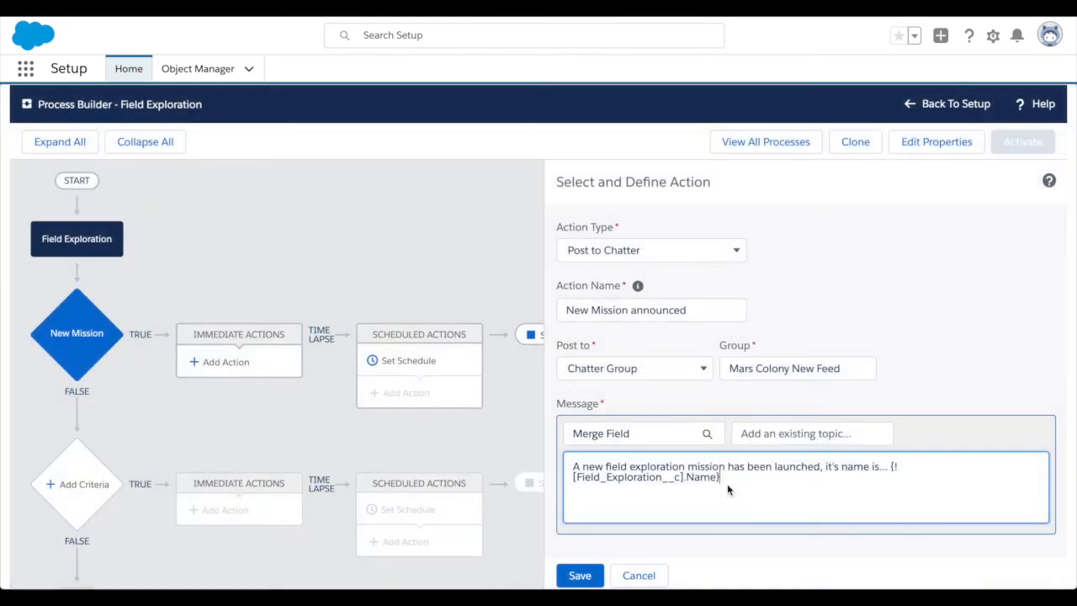
Continue the Chatter message with "Please wish" followed by the Field Exploration record's Explorer Name as a merge field.
left_click(819, 473)
type("Please wish")
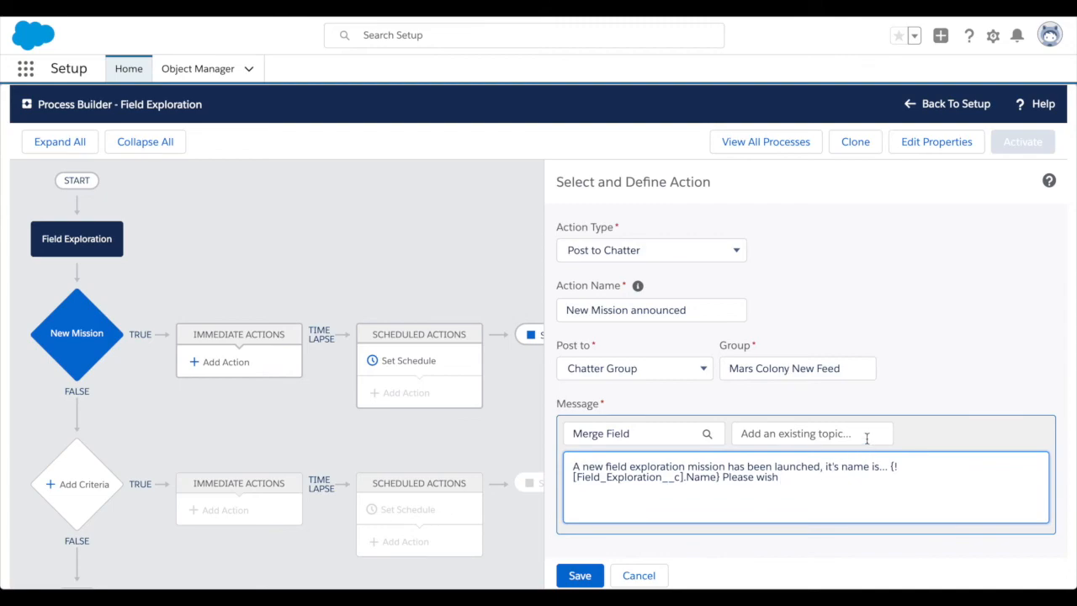
left_click(647, 437)
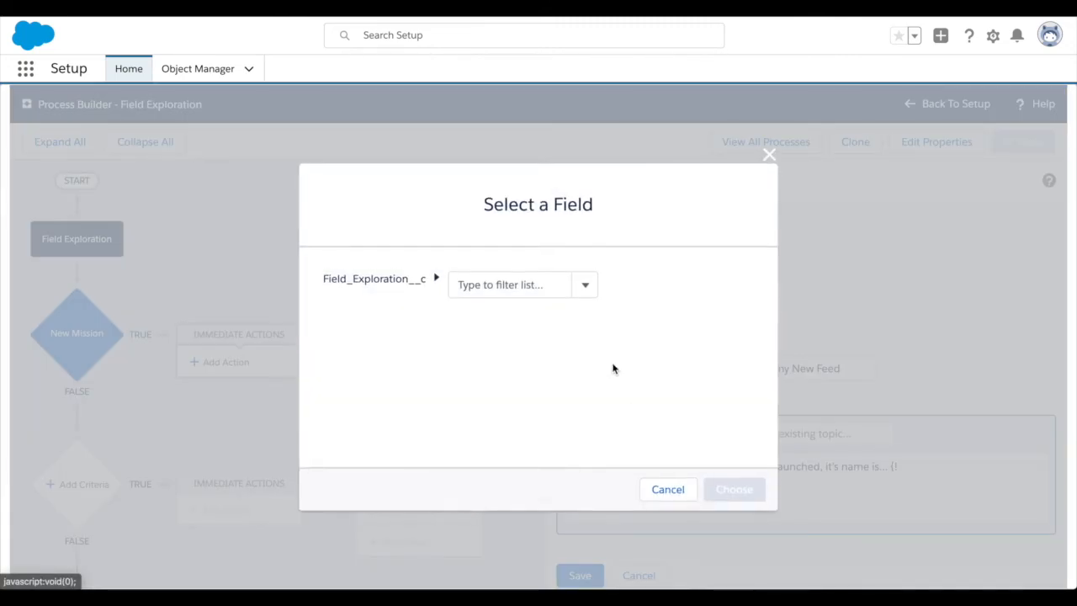
left_click(585, 284)
scroll(515, 357, "down", 3)
scroll(514, 360, "down", 2)
scroll(513, 360, "up", 5)
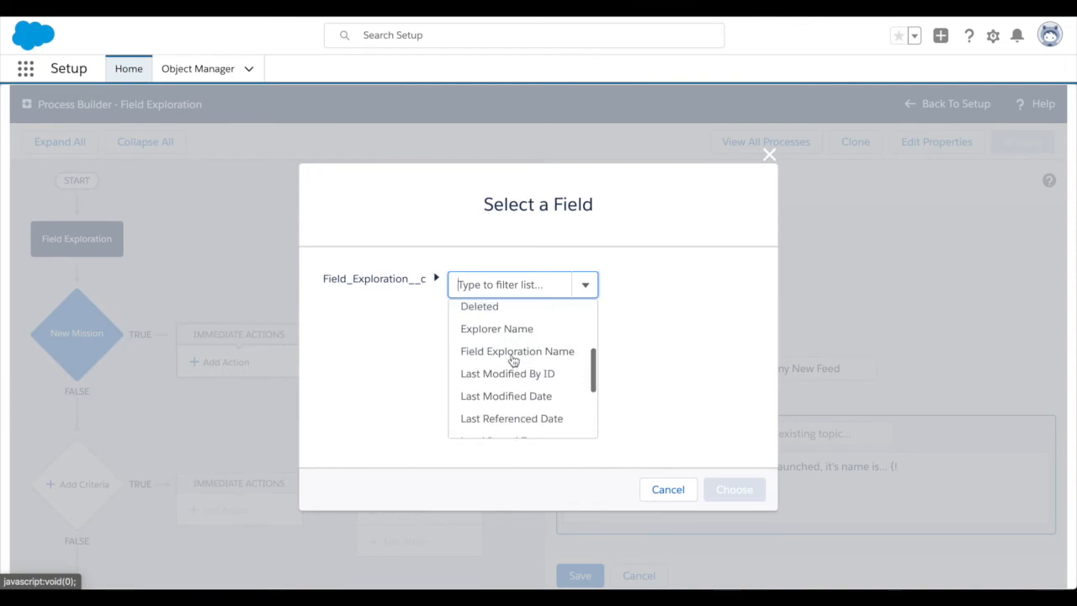
left_click(514, 329)
left_click(717, 476)
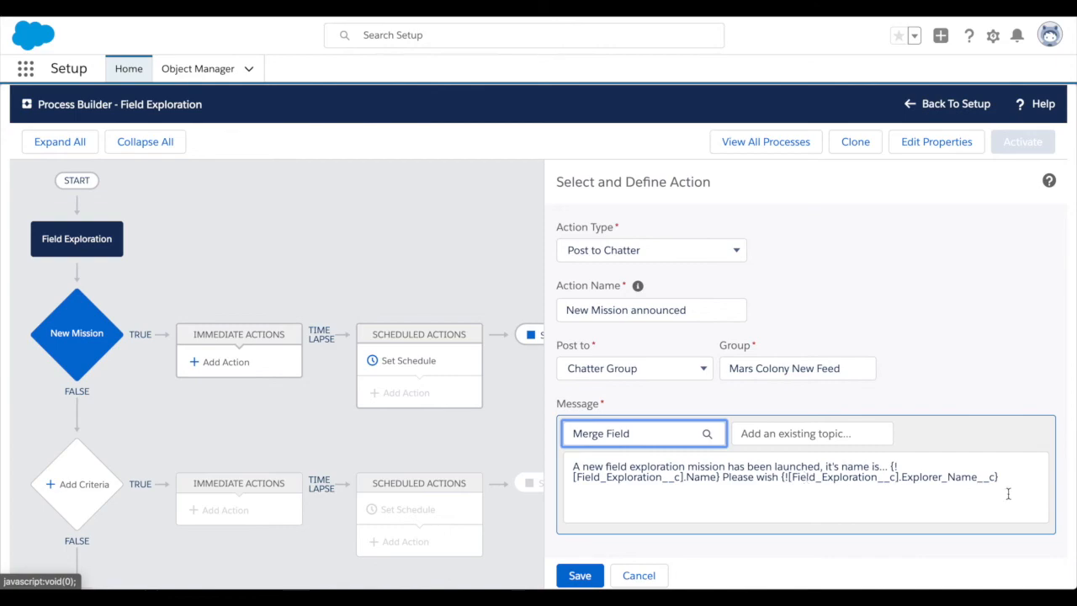
End the Chatter message with "best of luck!" and save the New Mission announced action.
left_click(1026, 475)
type("best of luck!")
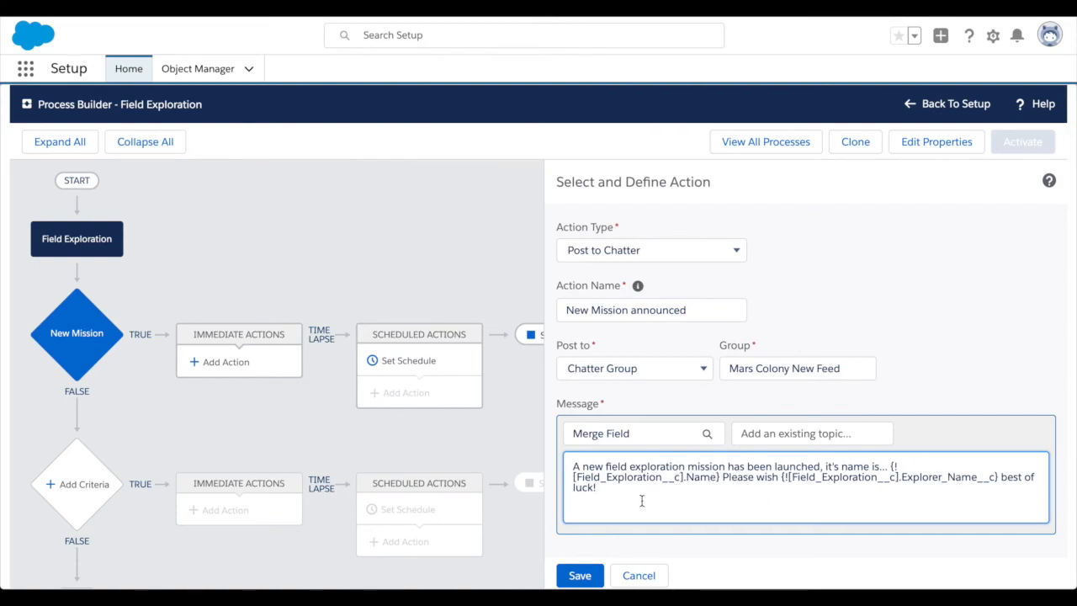
left_click(579, 577)
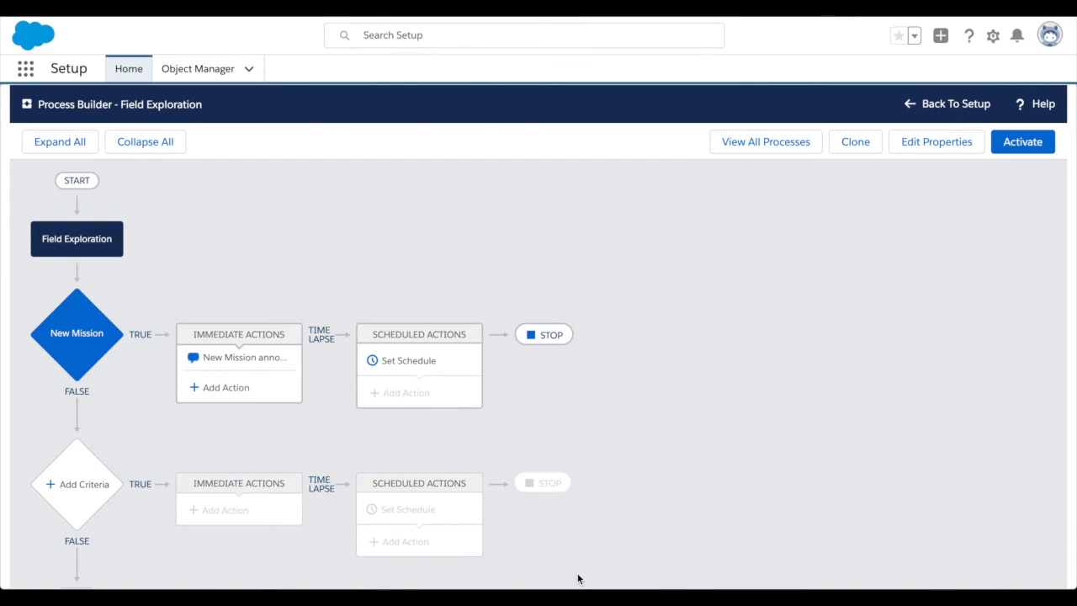
Look at the scheduled action timing options without setting any, and activate the Field Exploration process.
left_click(410, 364)
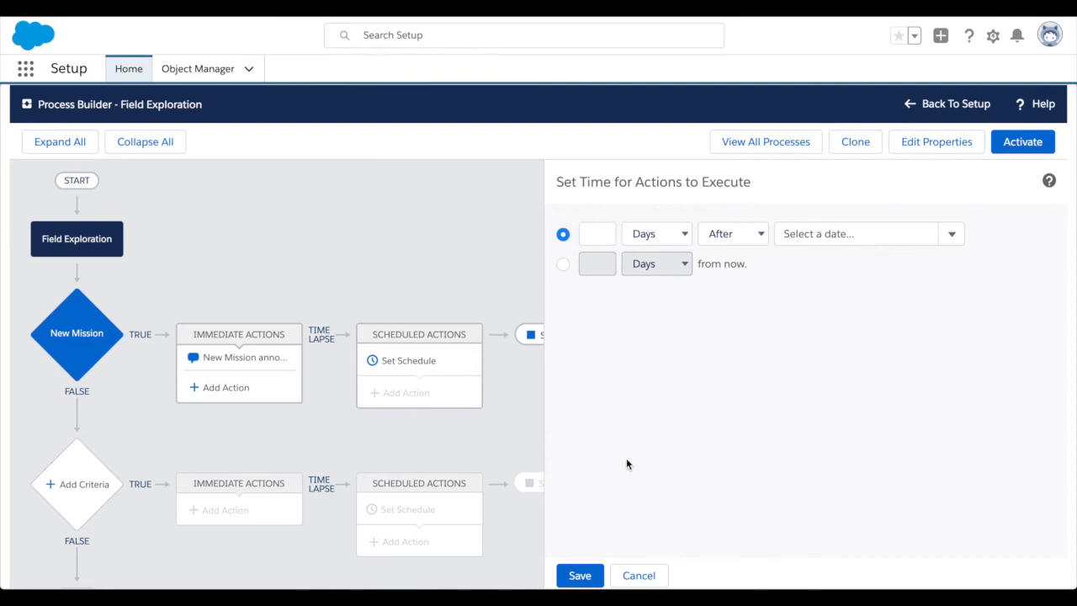
left_click(633, 576)
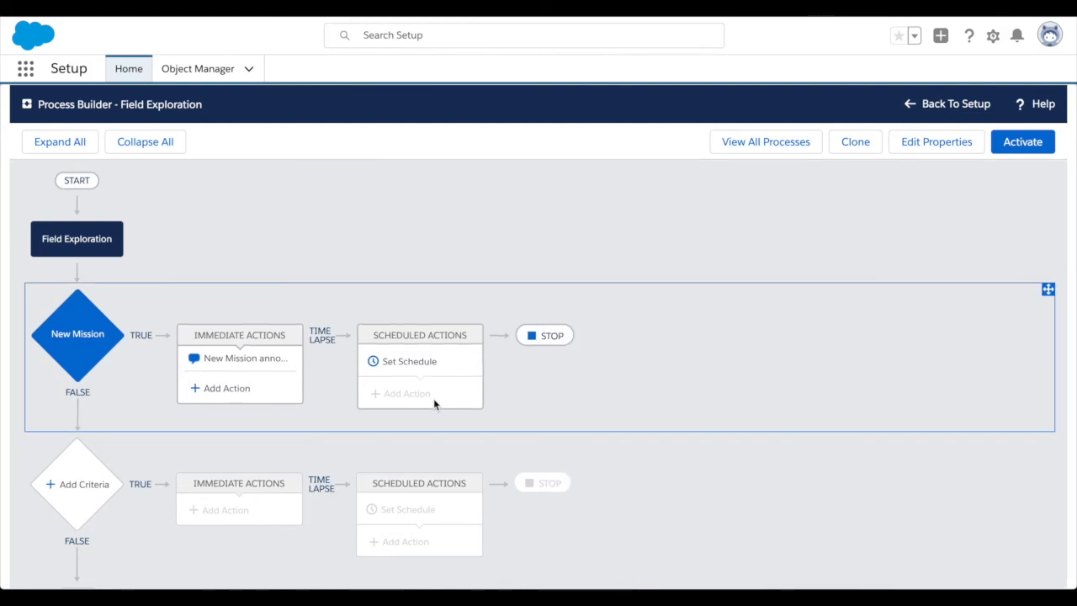
left_click(1023, 143)
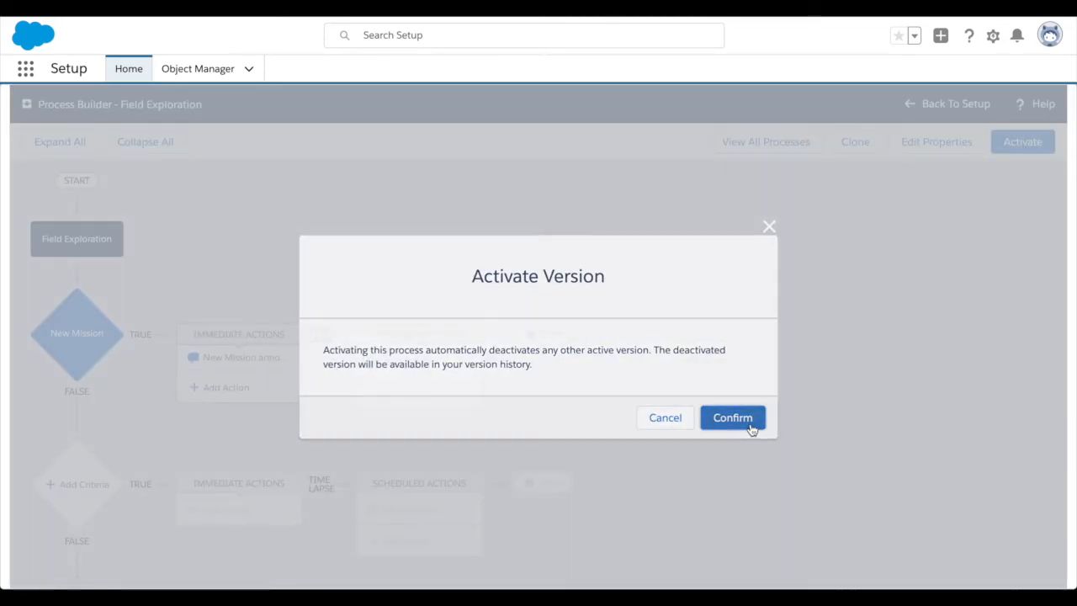
left_click(733, 418)
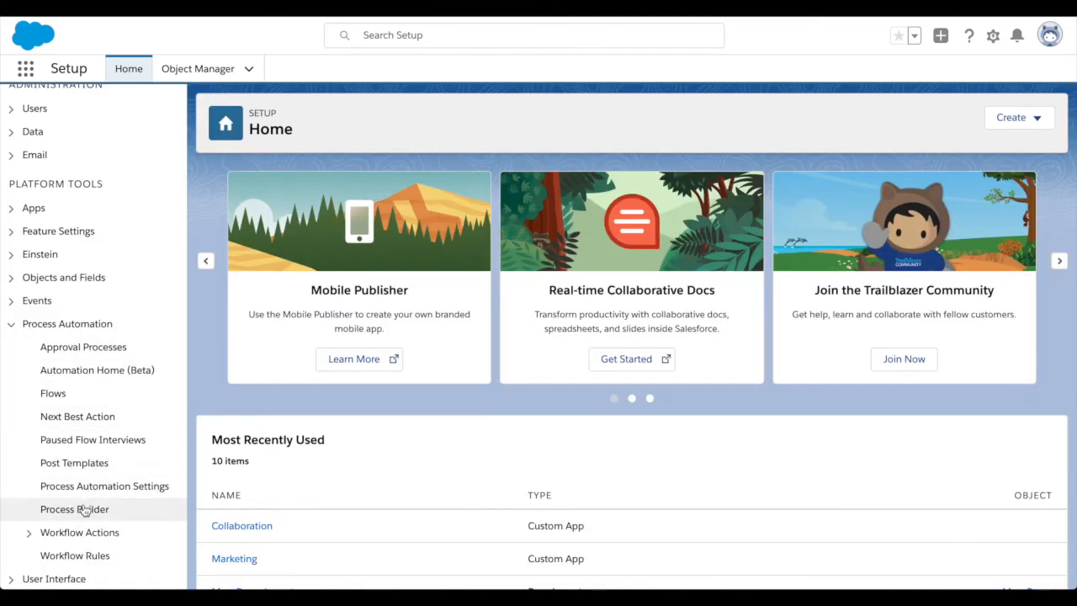
Start a new process in Process Builder named "Research Announcement" with the API name Research_Announcement.
left_click(84, 509)
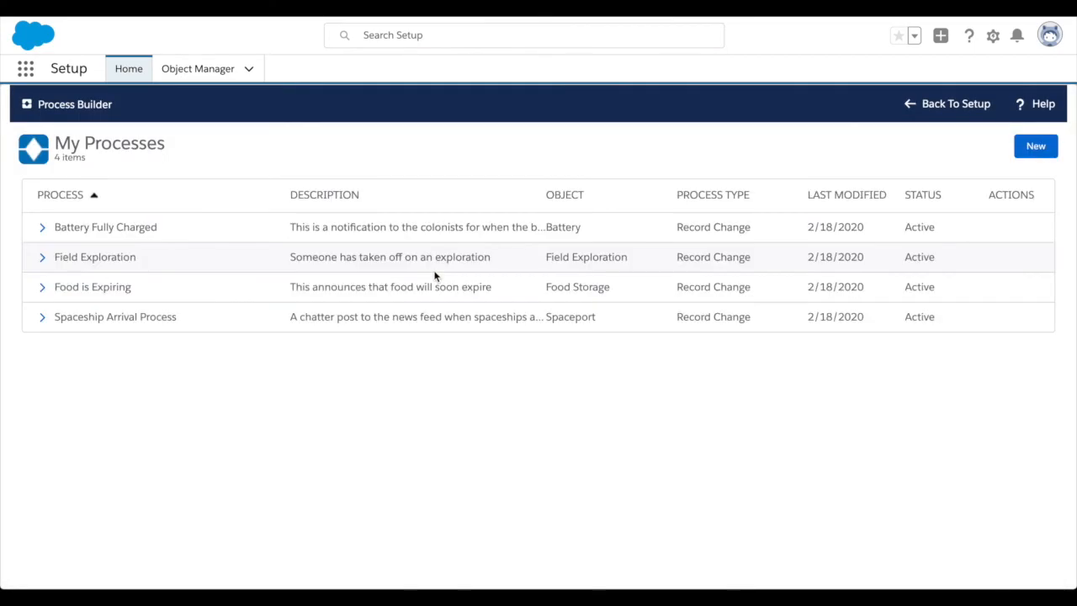
left_click(1034, 147)
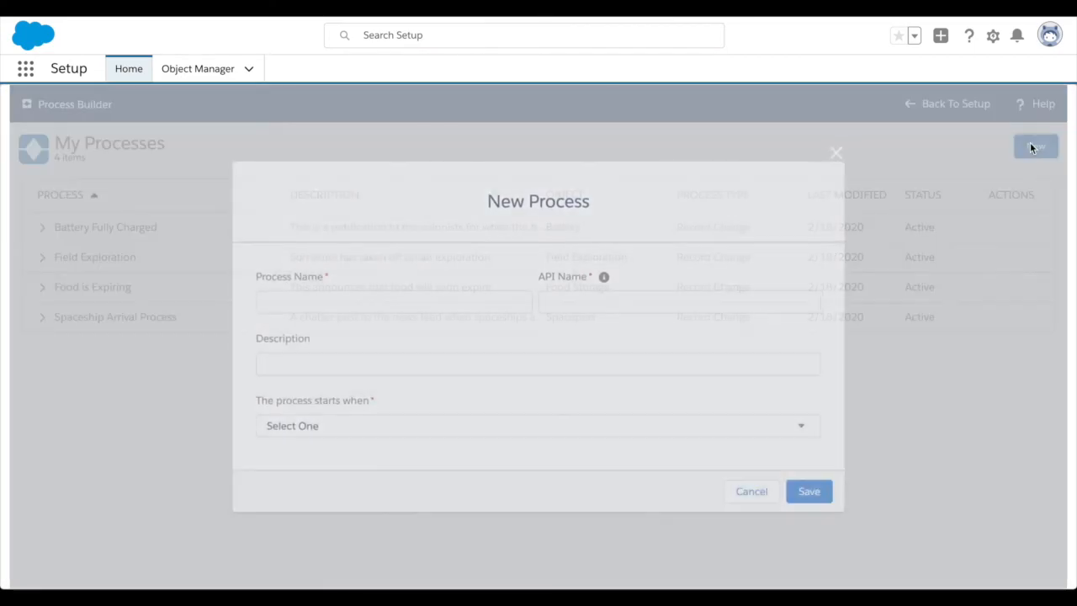
type("Research Announcement")
key("Tab")
key("Tab")
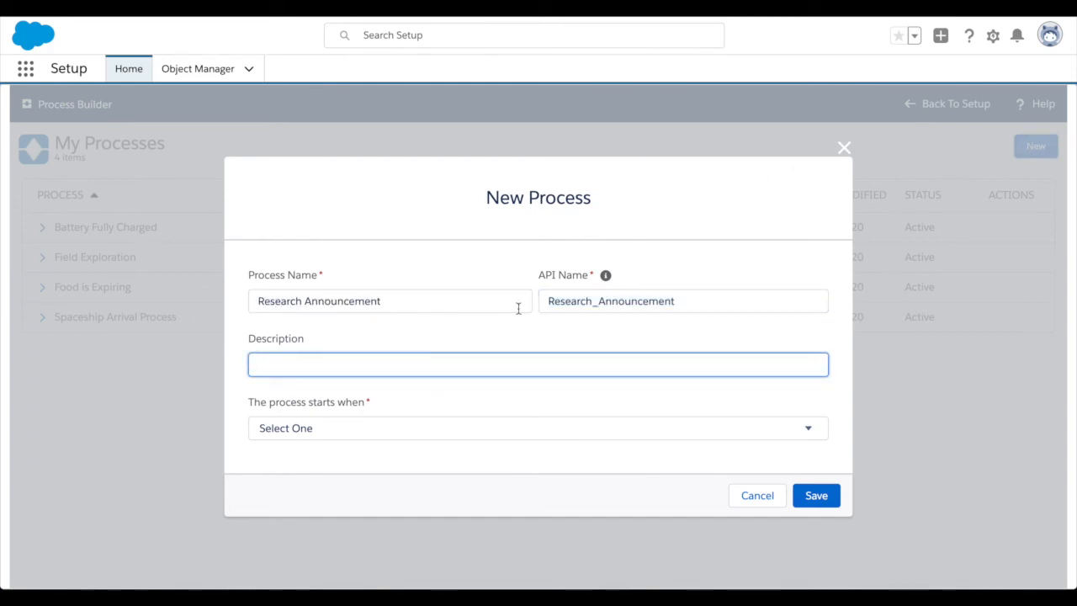
Describe the process as "Announce when a research project has been completed", start it when a record changes, and save it.
type("Announce when a re")
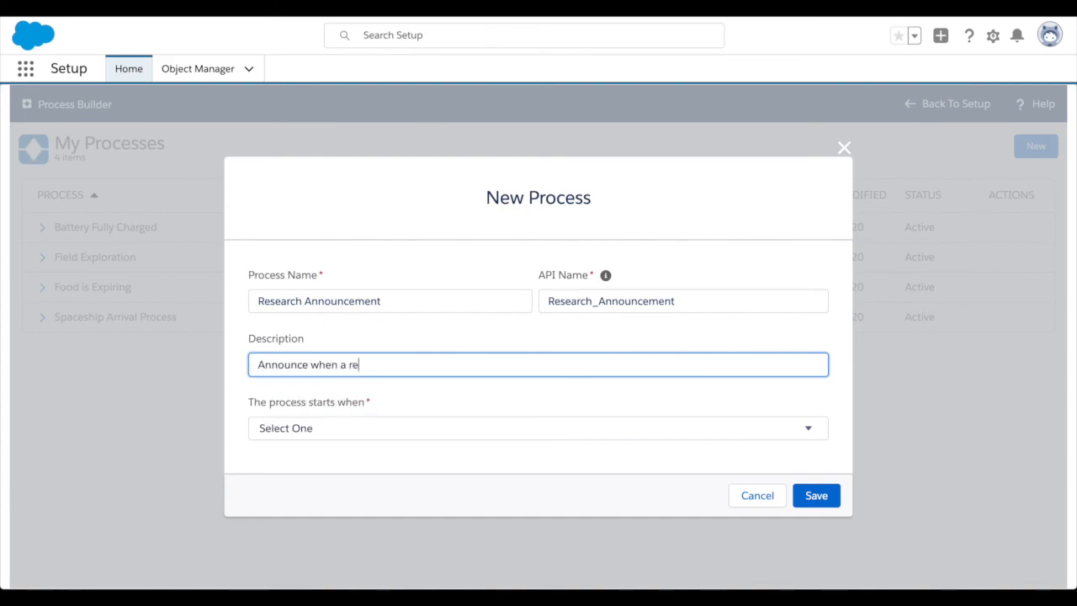
type("rch project has been completed")
left_click(487, 427)
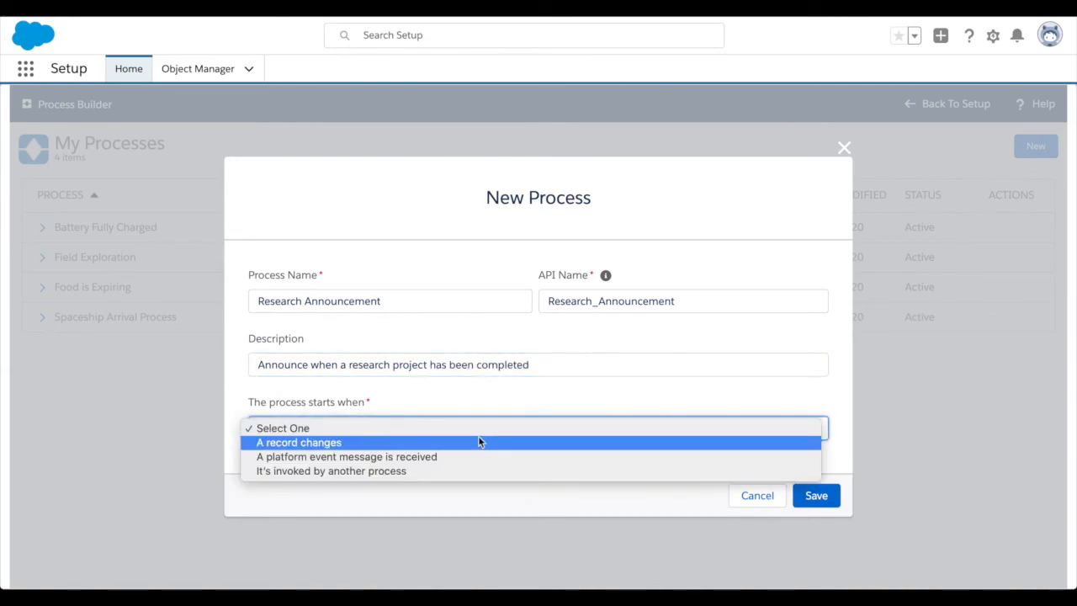
left_click(479, 441)
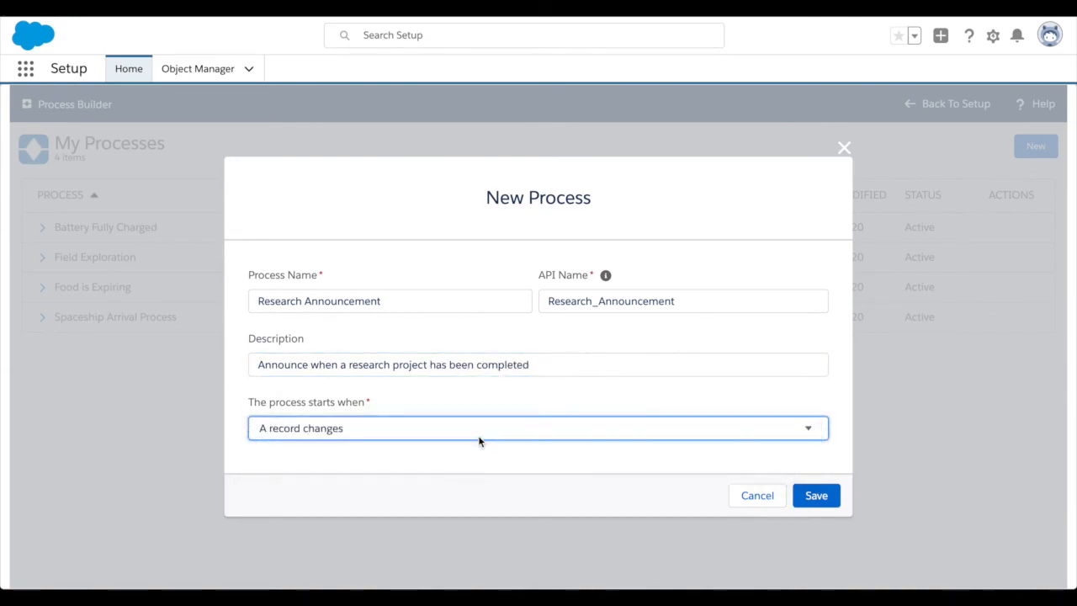
left_click(808, 494)
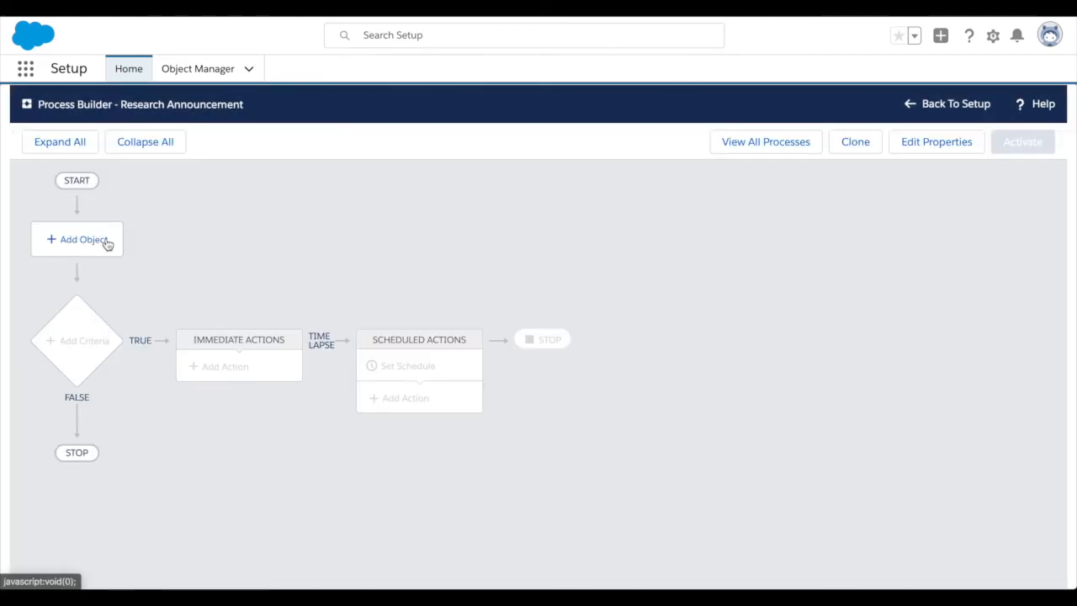
Set Research Lab as the process object, starting when a record is created or edited, and save it.
left_click(88, 245)
left_click(655, 248)
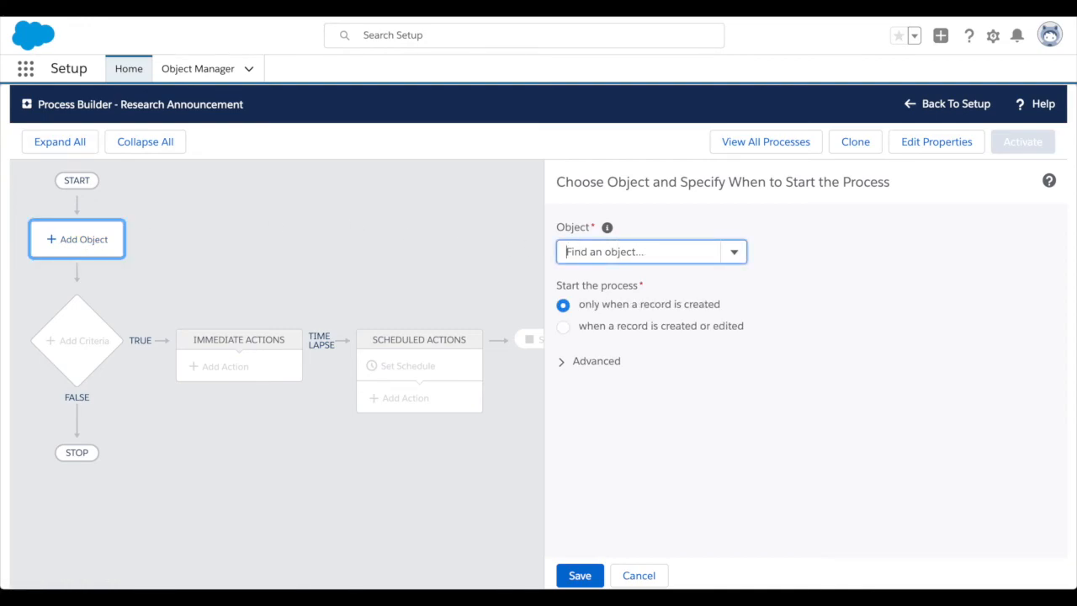
type("resea")
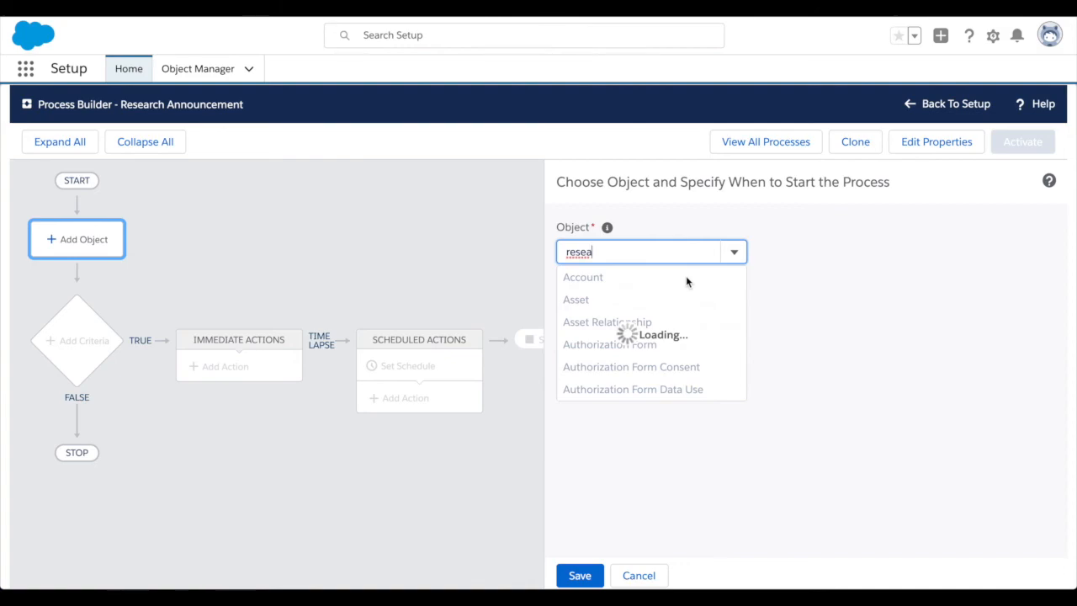
left_click(686, 278)
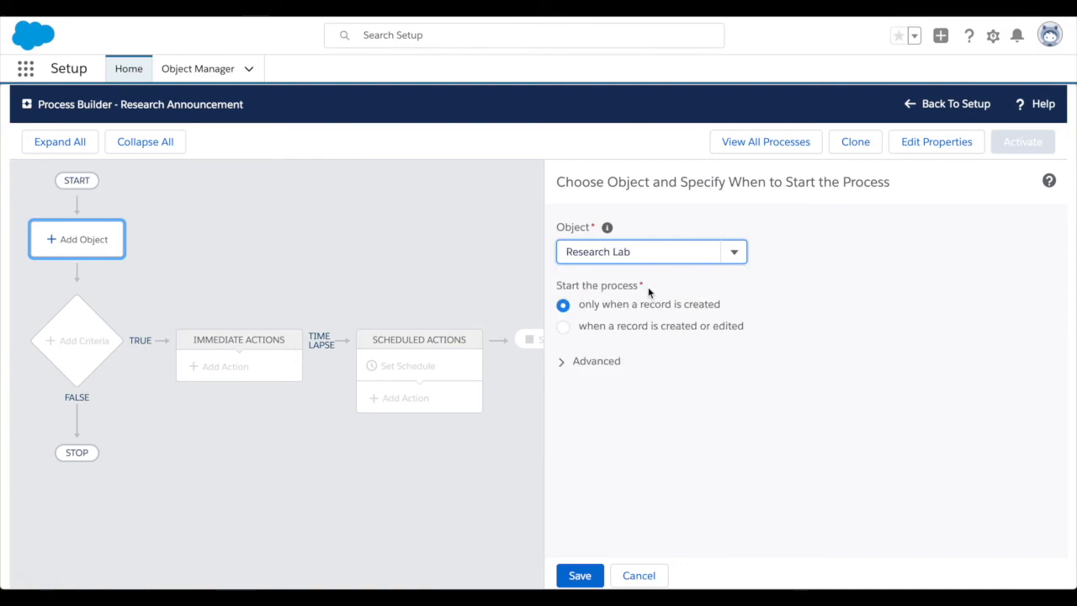
left_click(615, 326)
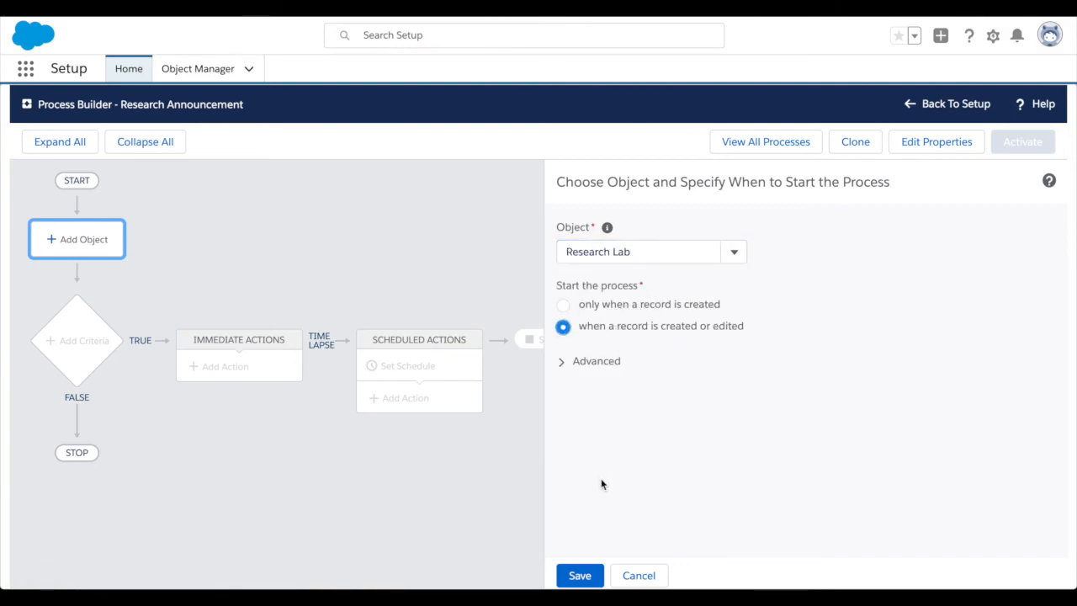
left_click(589, 571)
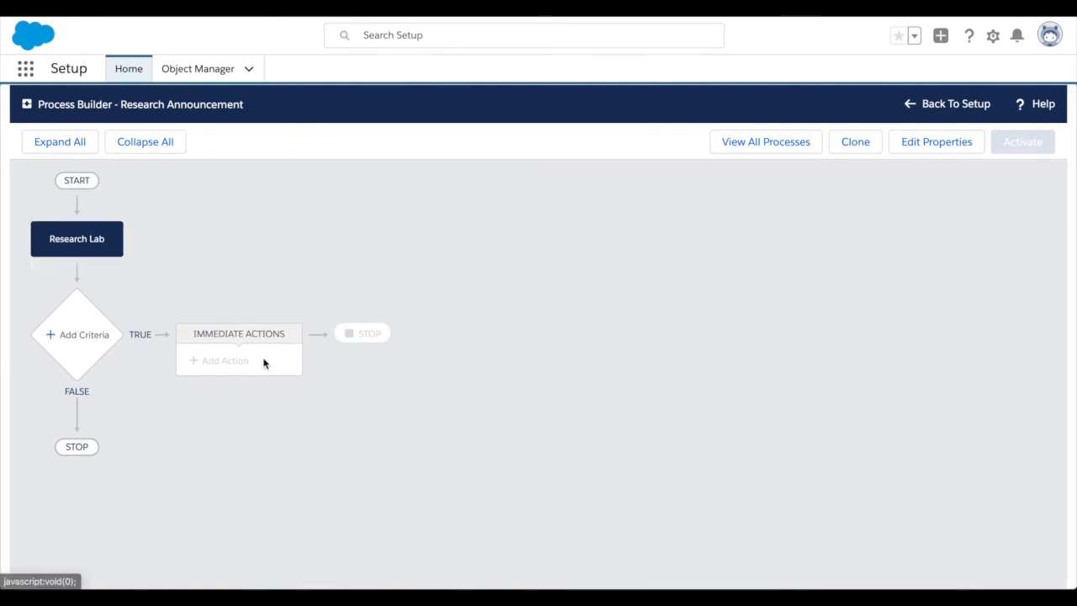
Add a criteria node to the Research Announcement process and name it "Research completed".
left_click(81, 335)
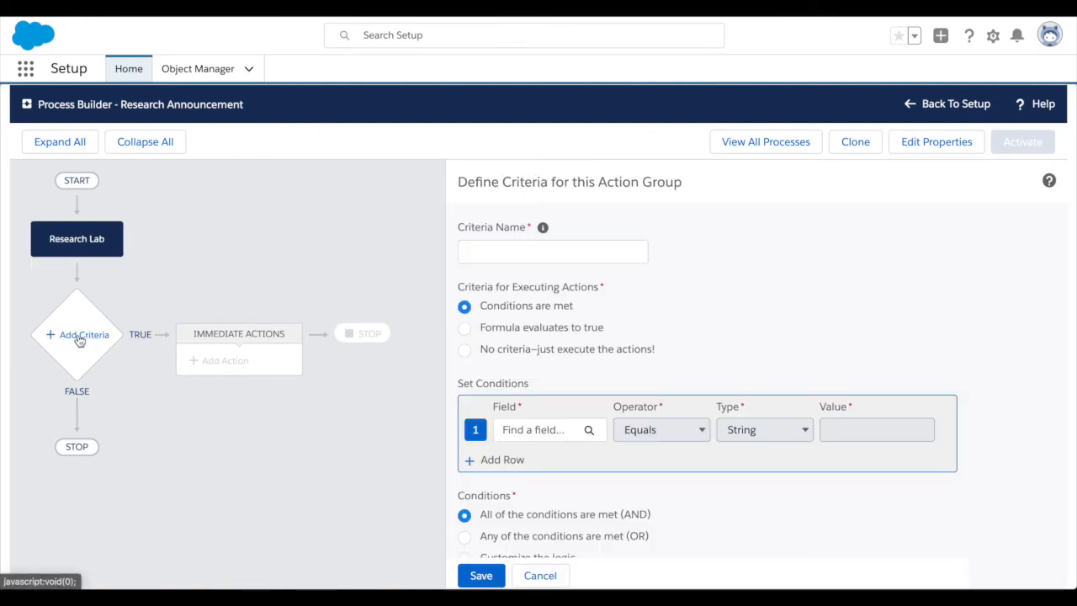
left_click(465, 251)
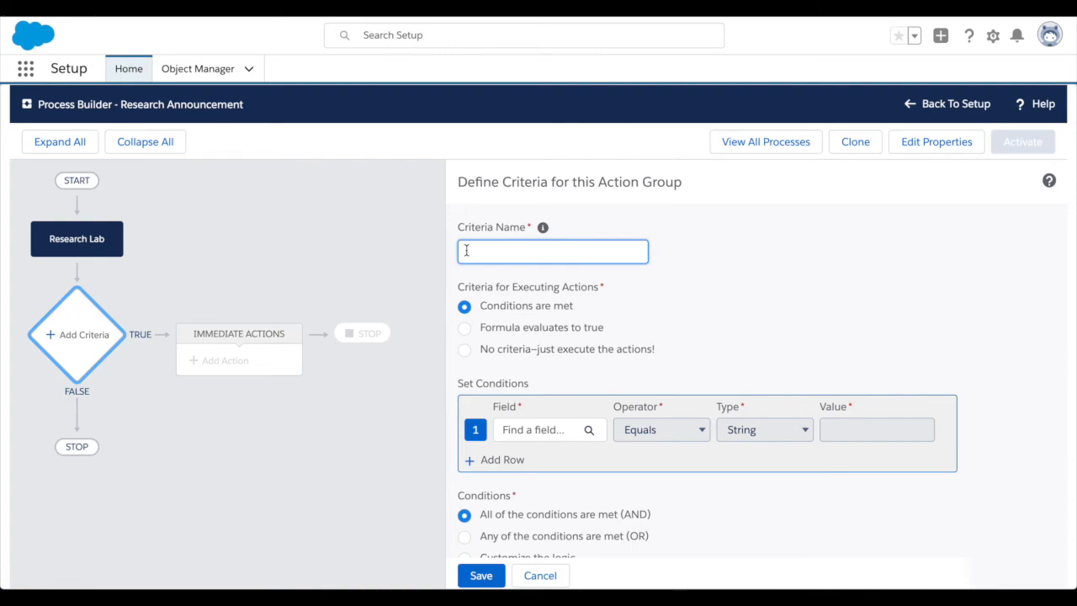
type("Research completed")
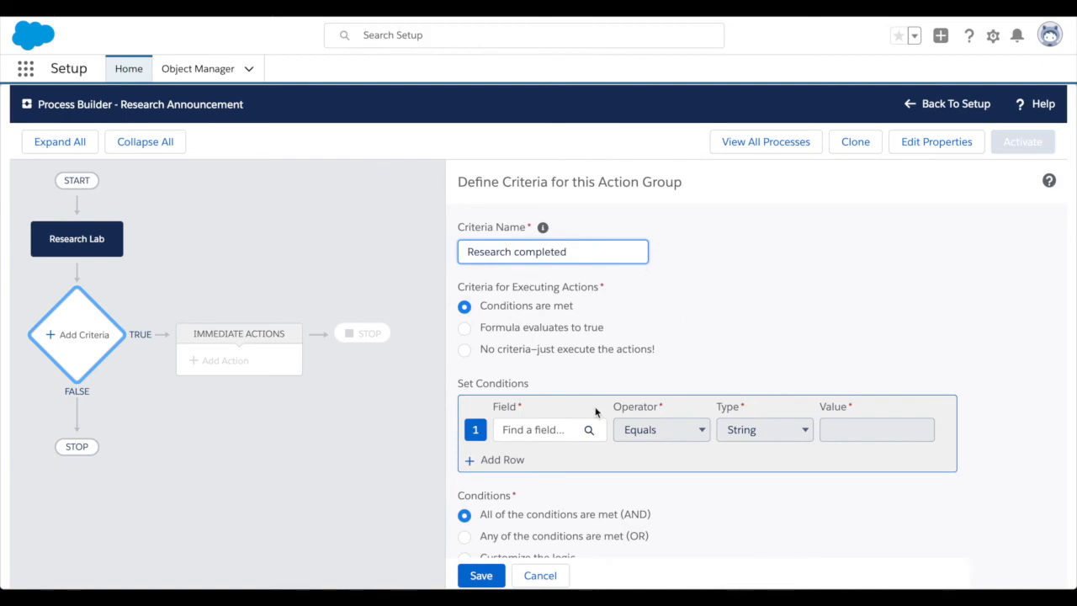
Set the condition that the Research Lab's Project status equals the picklist value Completed, and save the criteria.
left_click(541, 429)
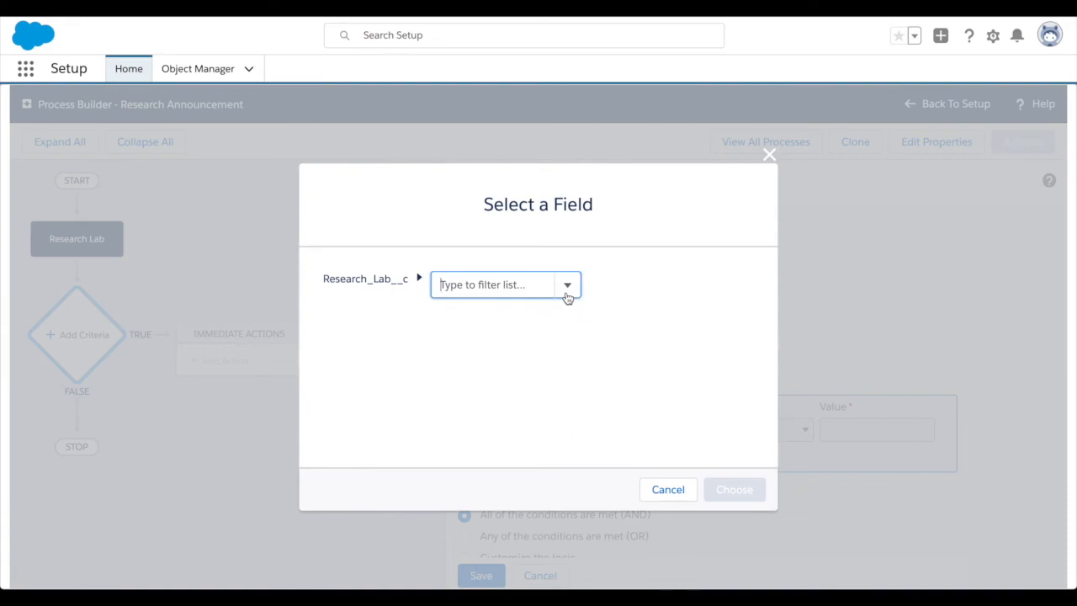
left_click(566, 294)
scroll(526, 336, "down", 5)
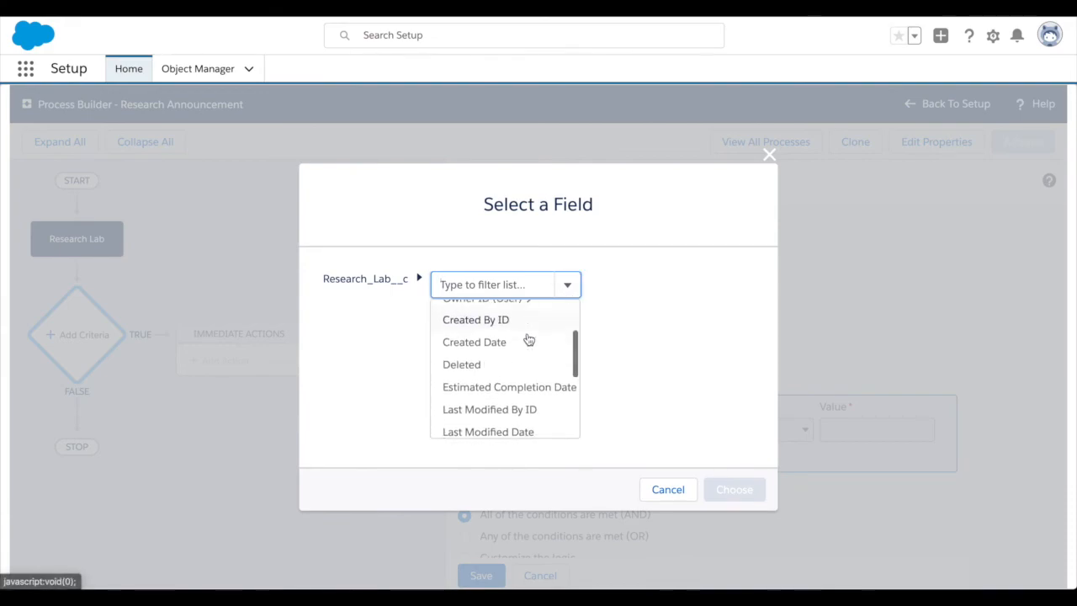
scroll(527, 341, "down", 3)
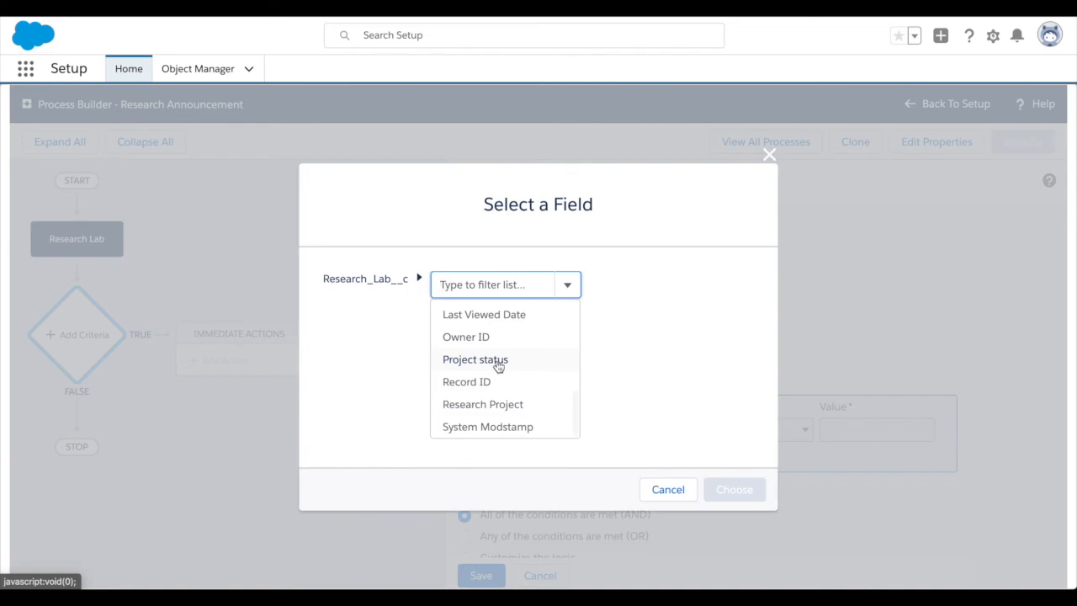
left_click(496, 363)
left_click(725, 487)
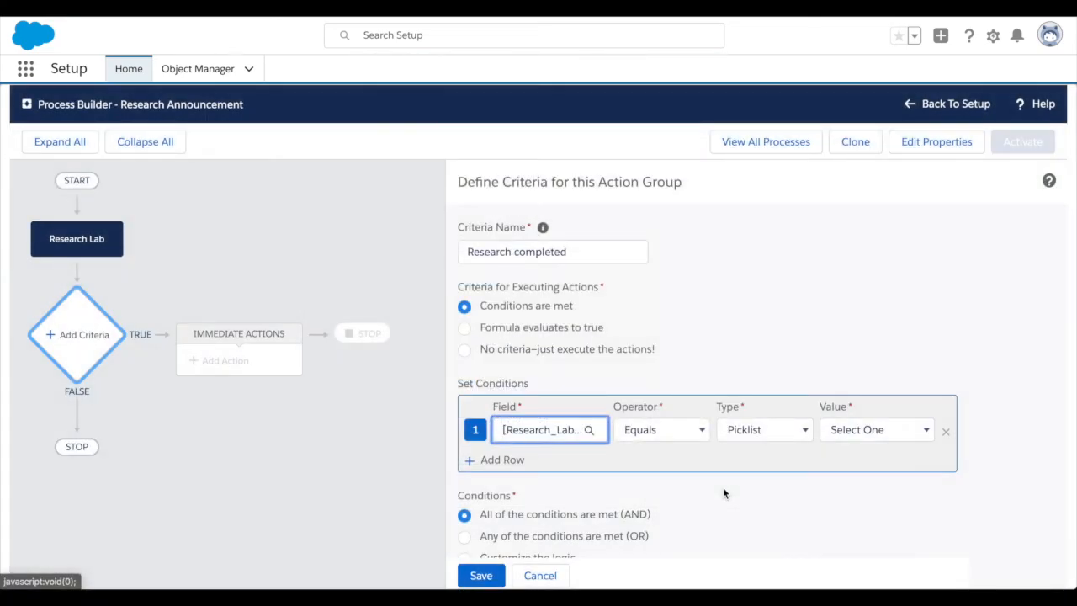
left_click(857, 430)
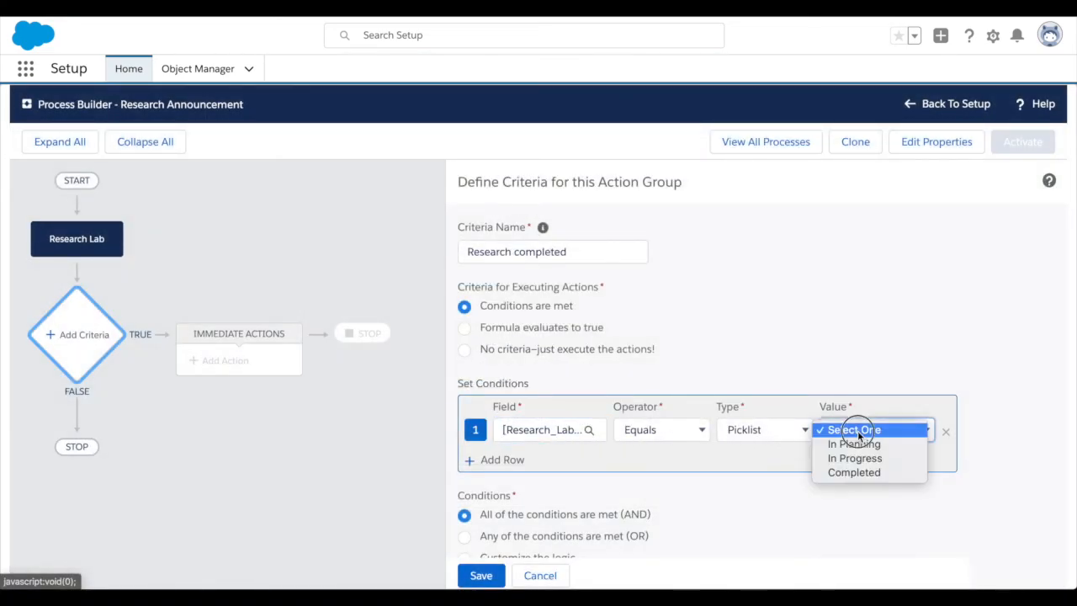
left_click(869, 474)
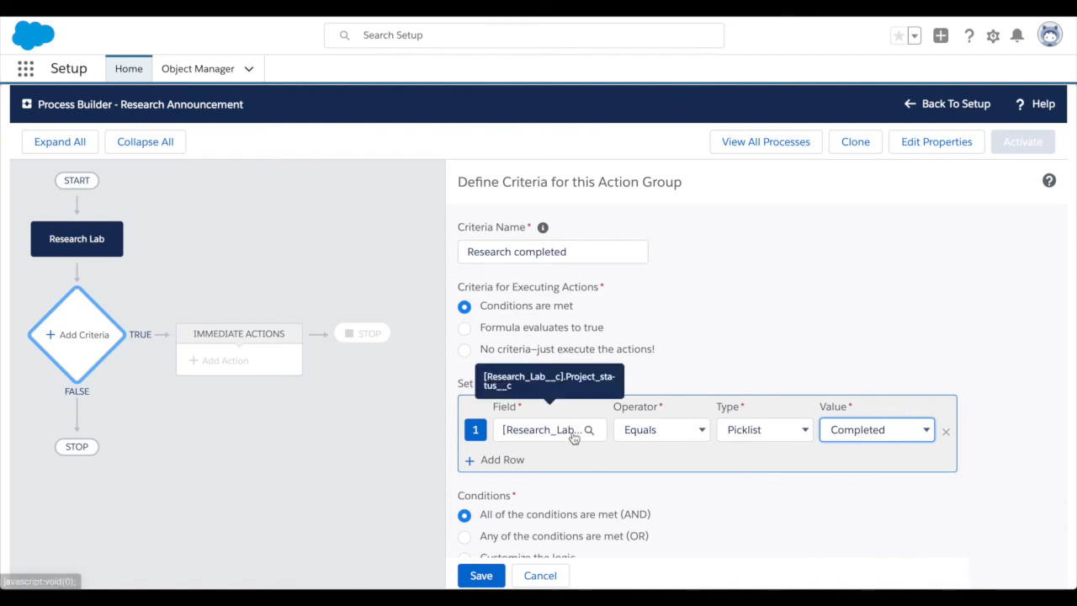
scroll(599, 356, "down", 1)
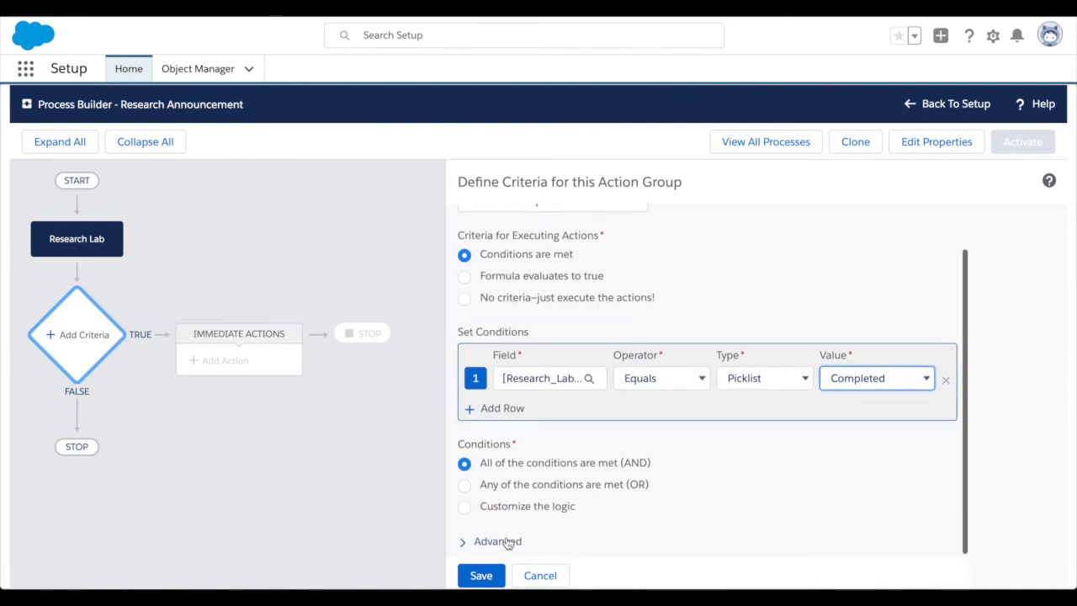
left_click(485, 579)
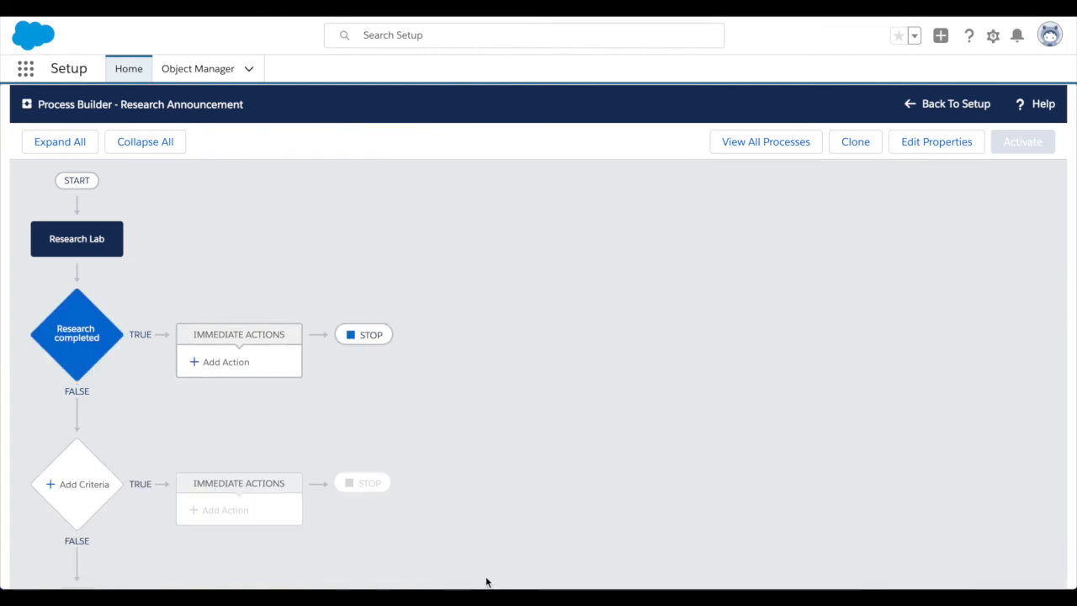
Add an immediate Post to Chatter action to the "Research completed" criteria and name it "New research".
left_click(236, 364)
left_click(632, 255)
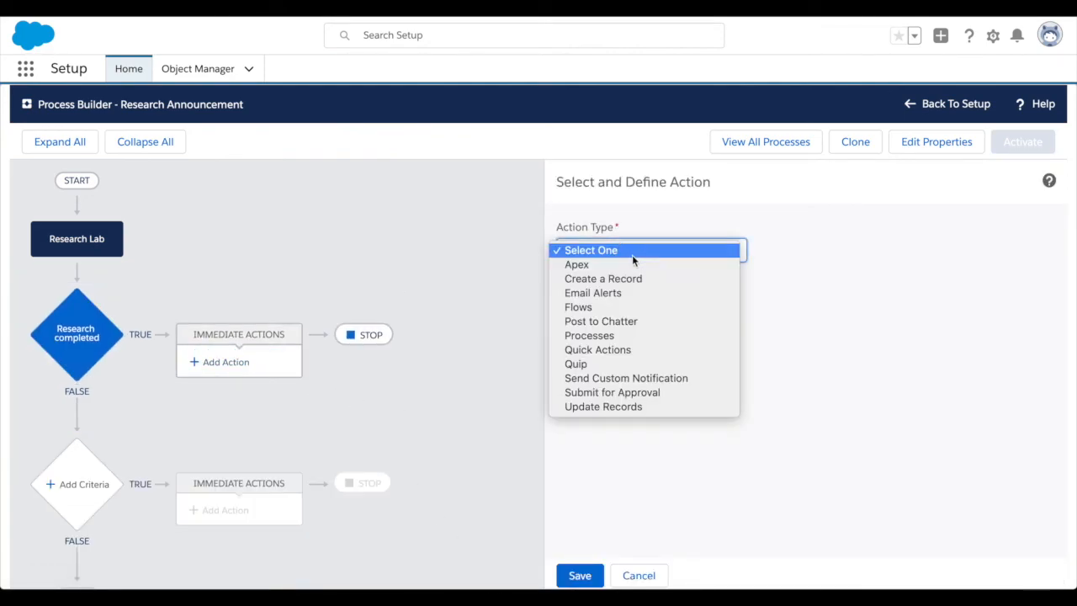
left_click(629, 324)
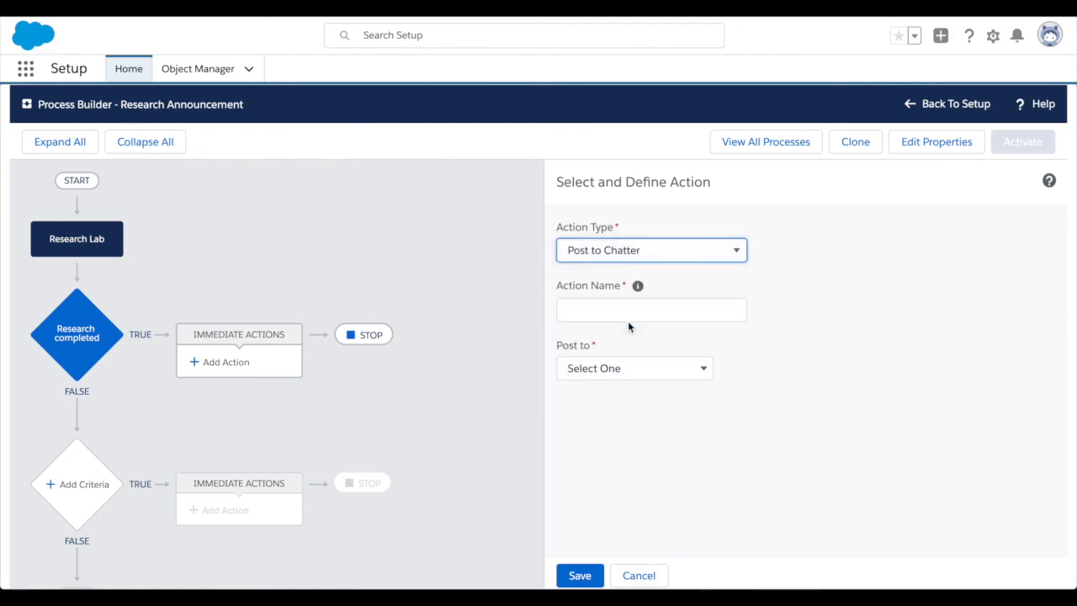
left_click(629, 311)
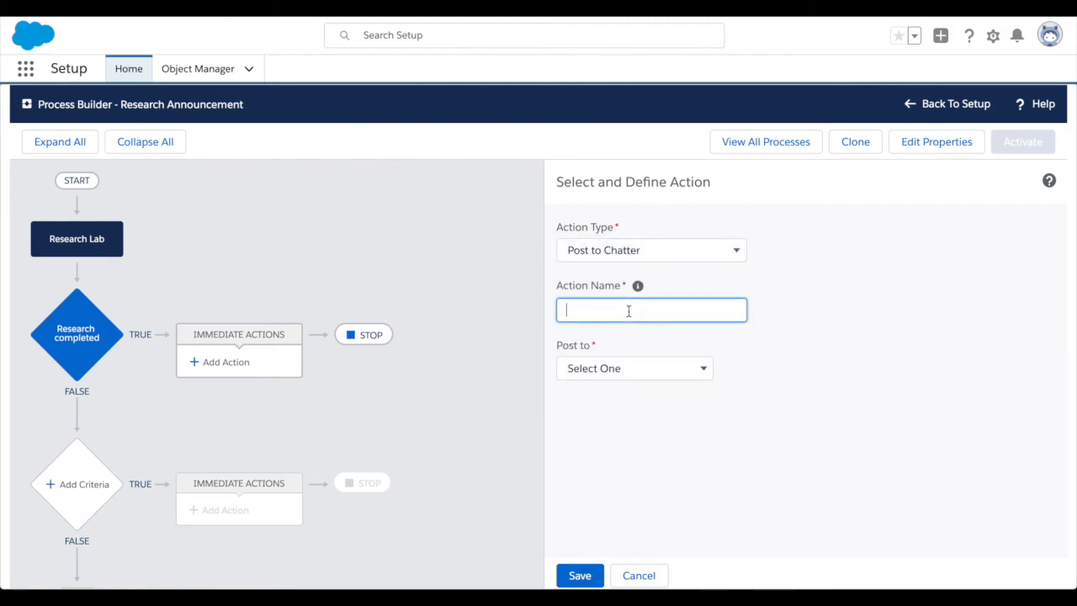
type("New research")
Set the action to post to the Chatter Group "Mars Colony New Feed".
left_click(614, 367)
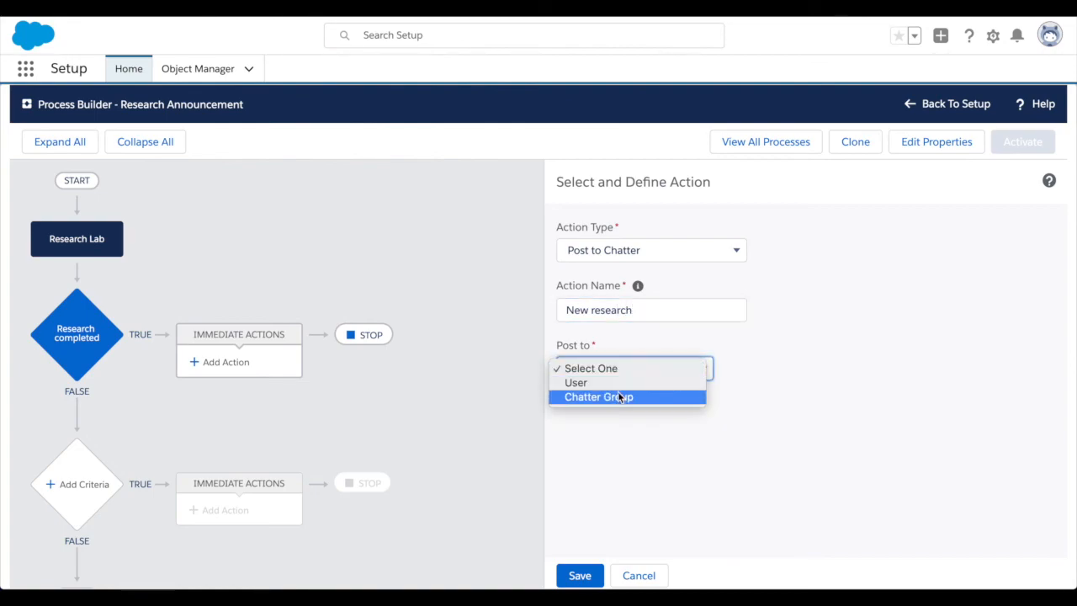
key("Escape")
left_click(798, 370)
type("m")
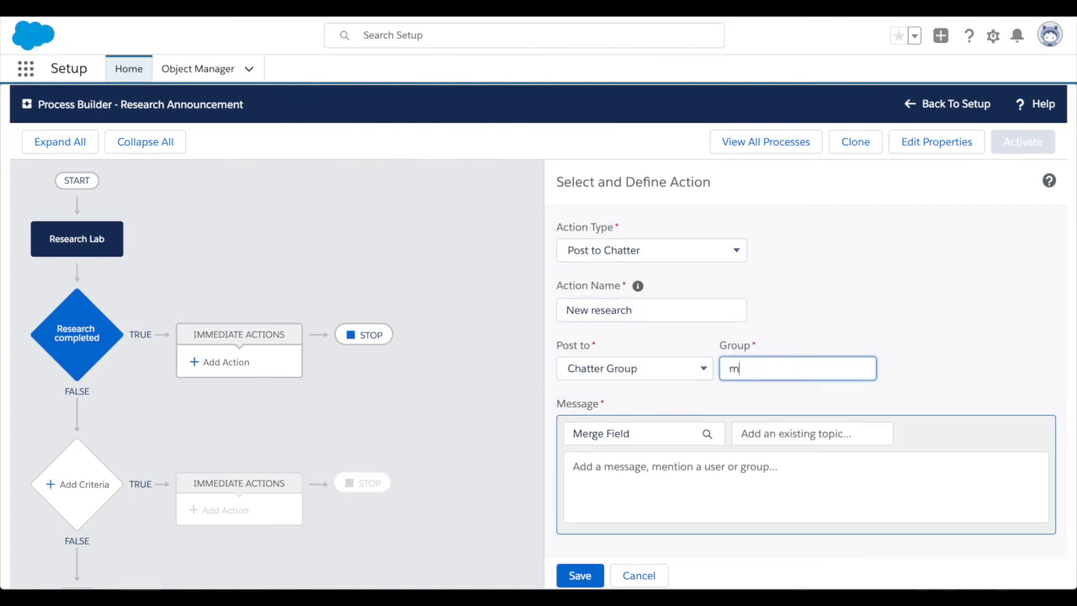
type("ars")
left_click(783, 396)
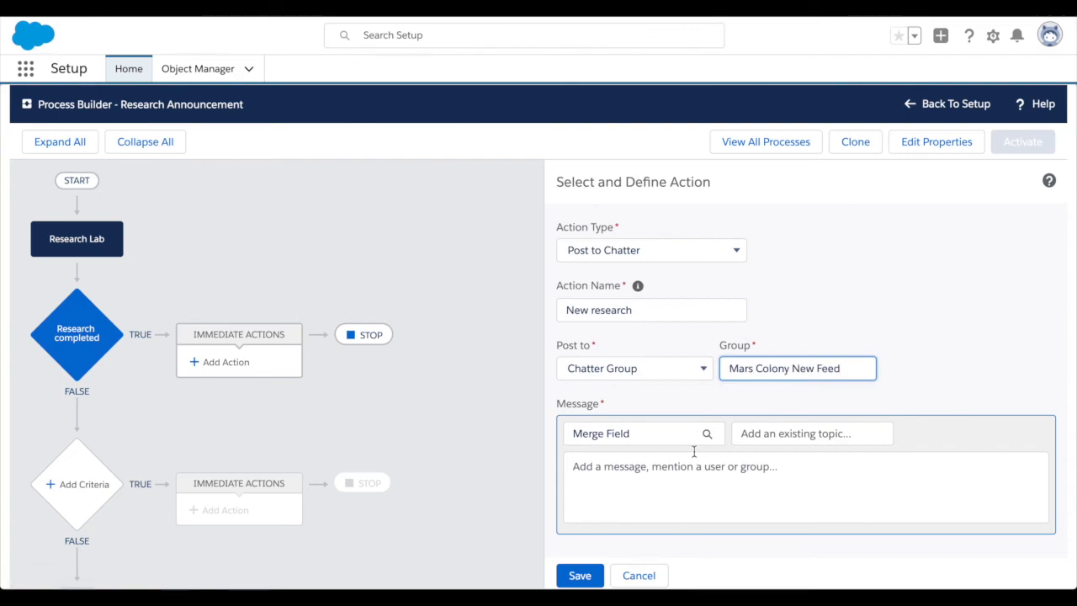
Begin the post's message with the text: Attention colonists, the research project ", ending on the opening quotation mark.
left_click(625, 476)
type("Attention ")
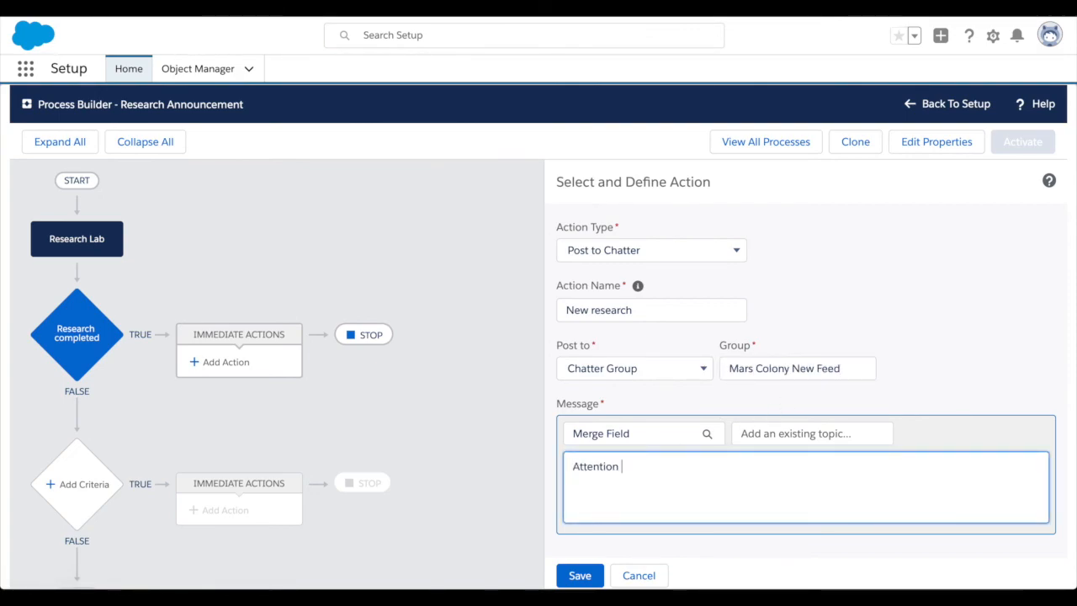
type("colonists")
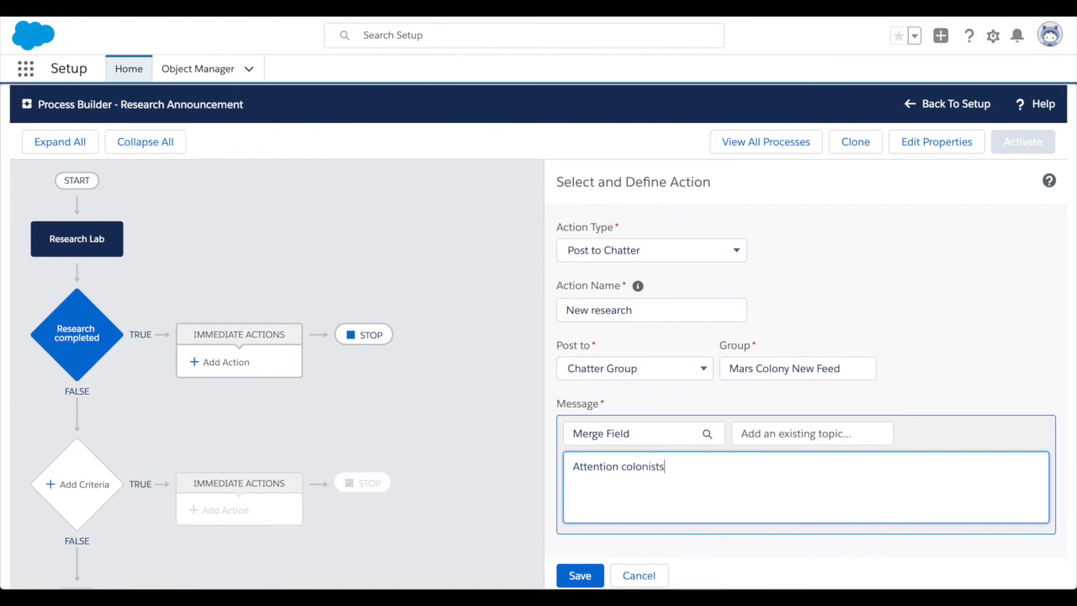
type(", the resear")
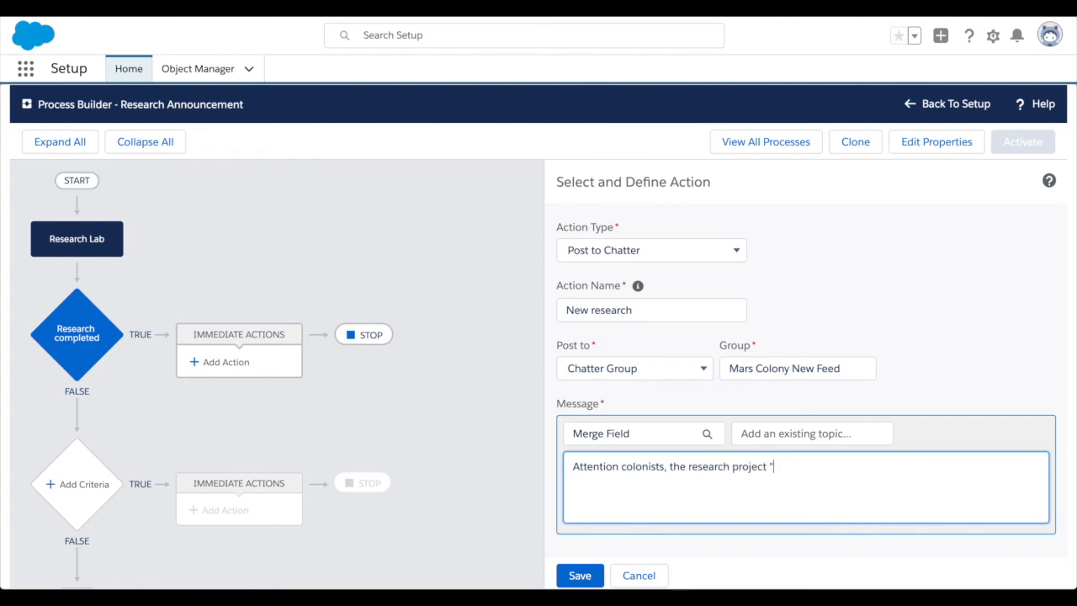
type("ch project \"")
Insert the Research Lab's Research Project field as a merge field in the message.
left_click(646, 438)
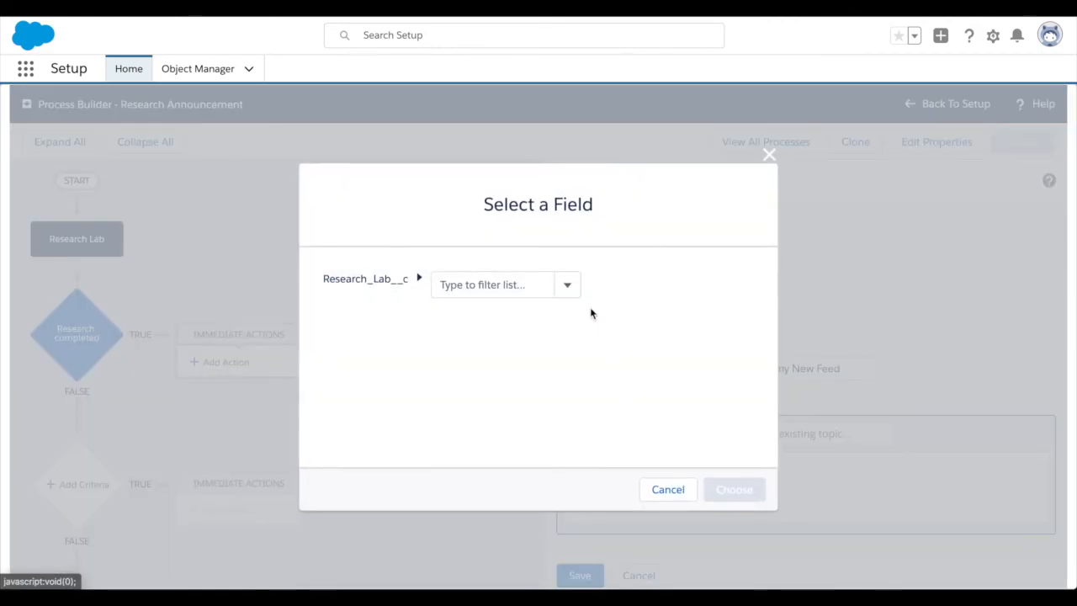
left_click(568, 287)
scroll(507, 368, "down", 3)
scroll(507, 370, "down", 2)
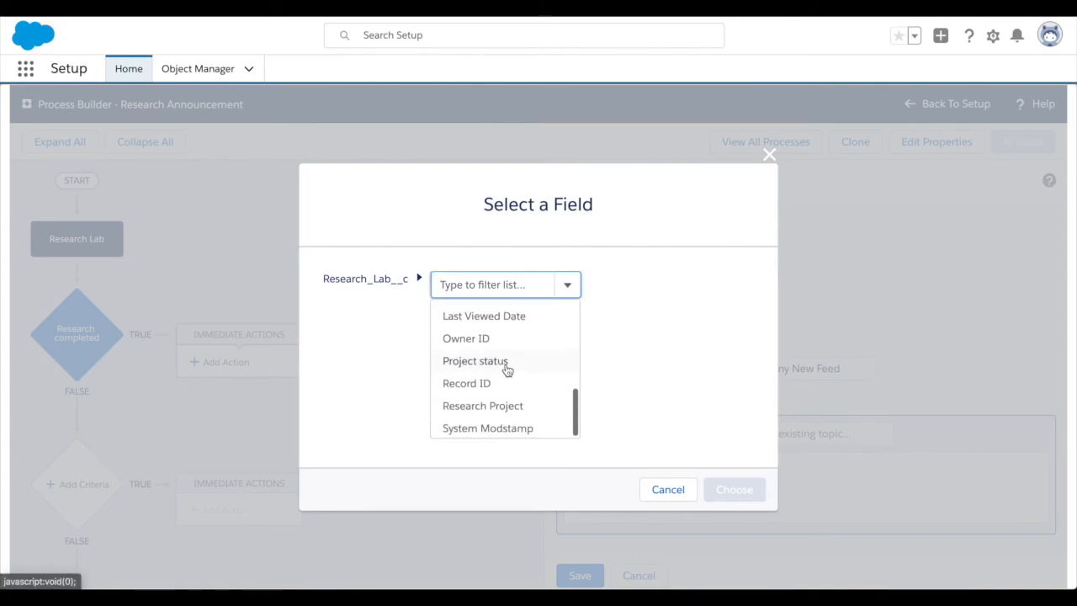
left_click(498, 404)
left_click(738, 488)
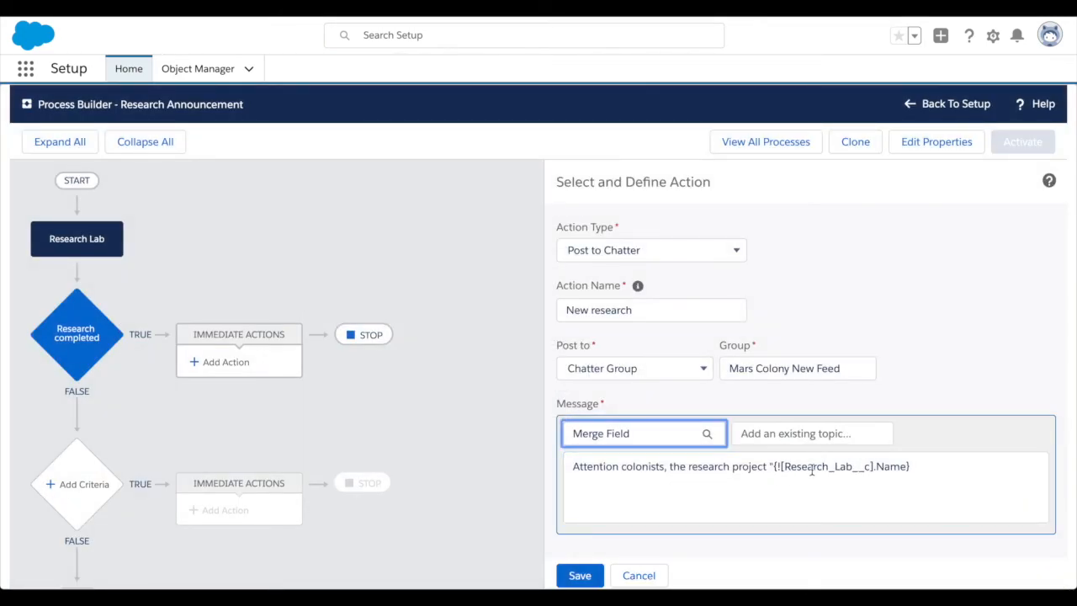
Close the quotation after the merge field and end the message with "has been completed!".
left_click(924, 462)
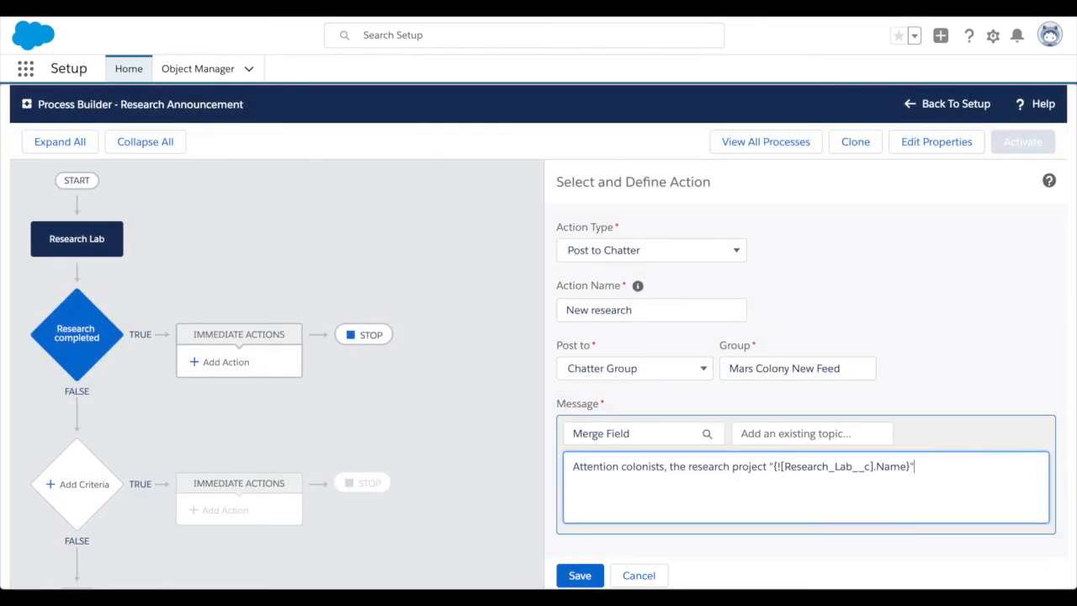
type("\" has been completed")
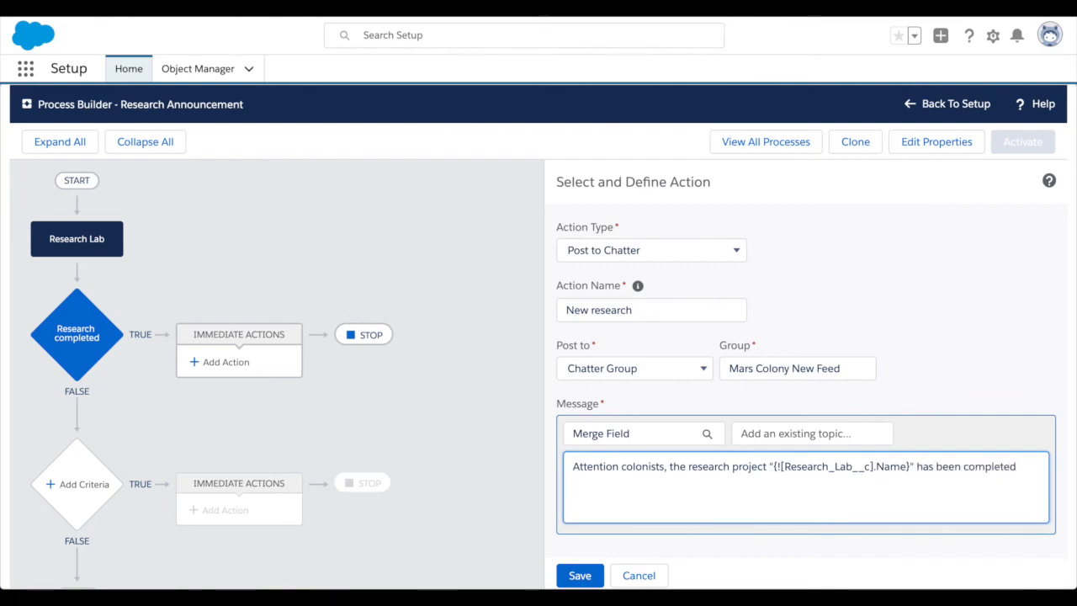
type("!")
left_click(700, 435)
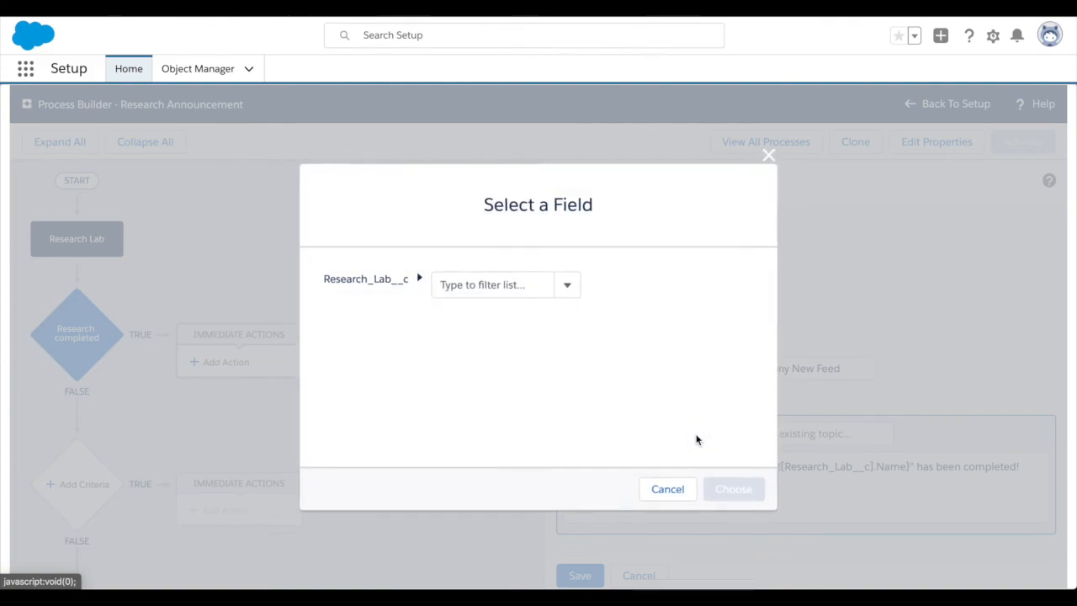
left_click(564, 288)
scroll(531, 332, "down", 2)
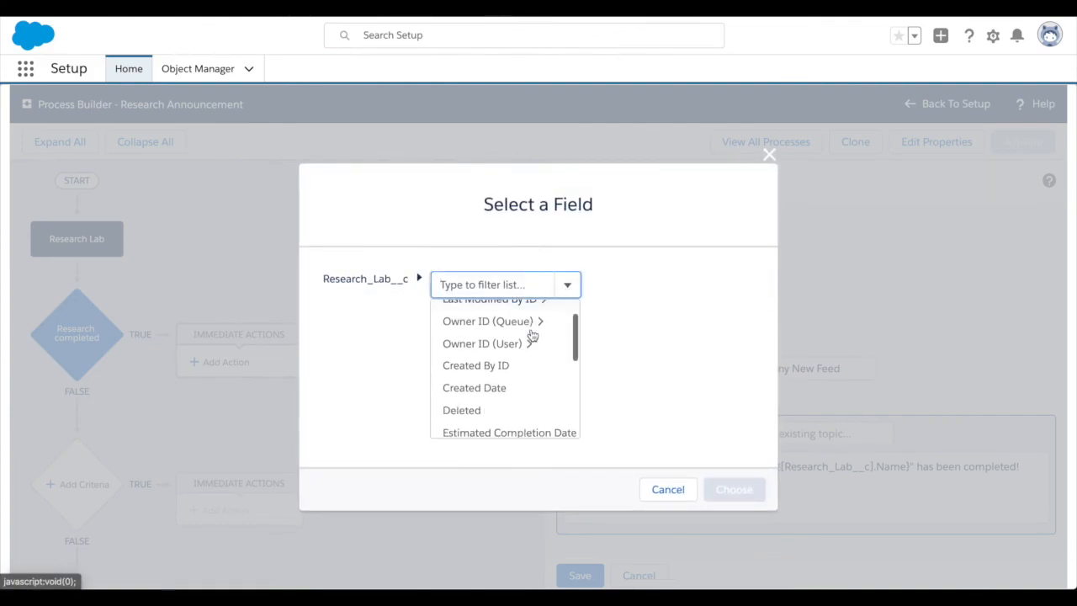
scroll(532, 335, "down", 4)
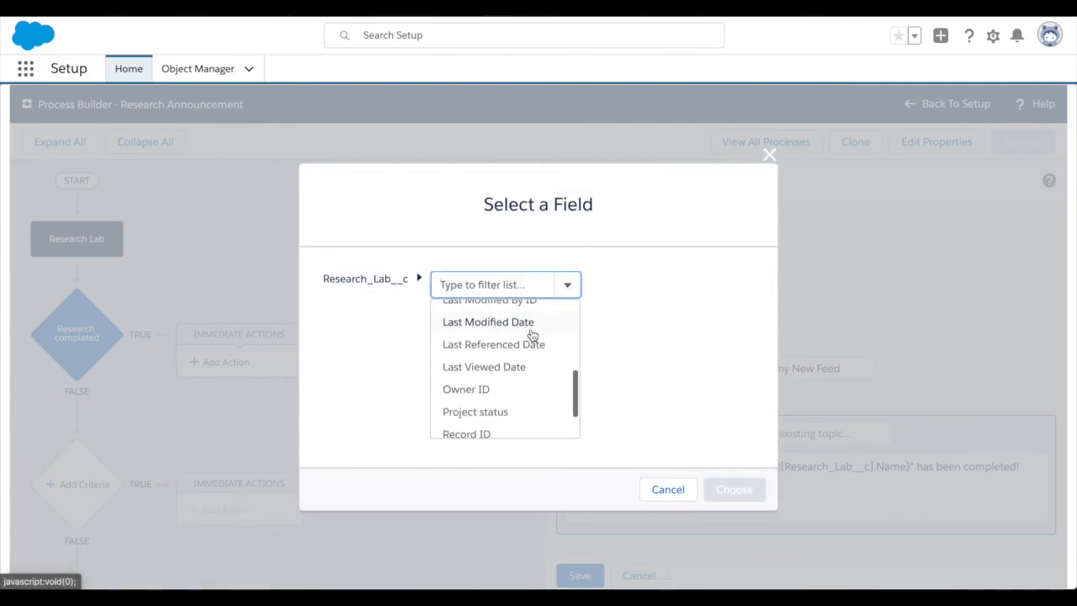
scroll(532, 335, "down", 1)
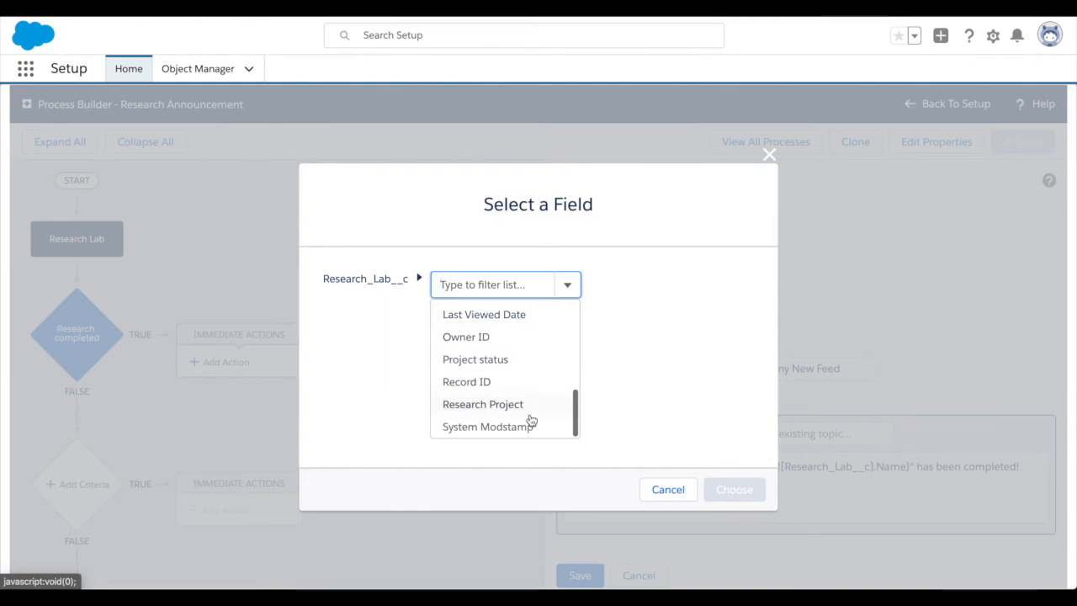
left_click(667, 490)
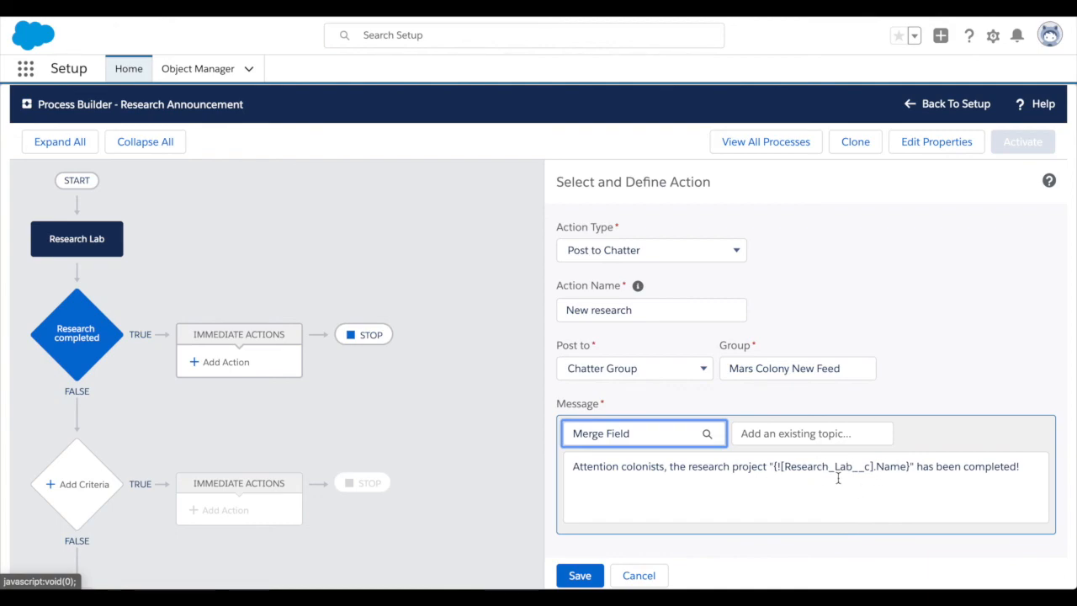
Save the Chatter action and activate the Research Announcement process, confirming the activation.
left_click(580, 575)
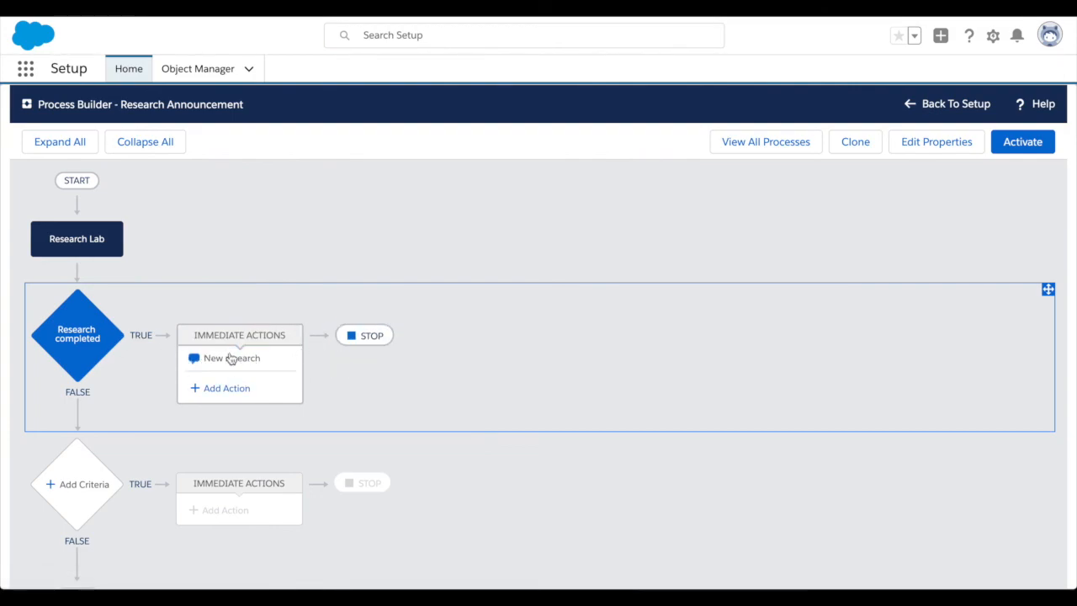
left_click(1018, 145)
left_click(734, 418)
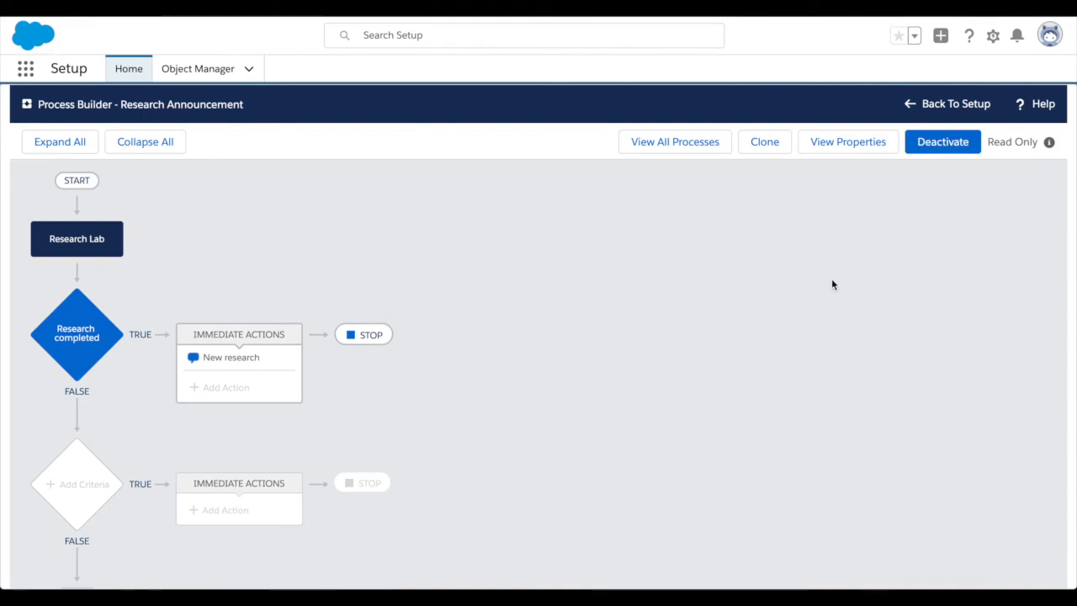
Return to Setup, review the list of processes in Process Builder, and go back to the Setup home page.
left_click(909, 105)
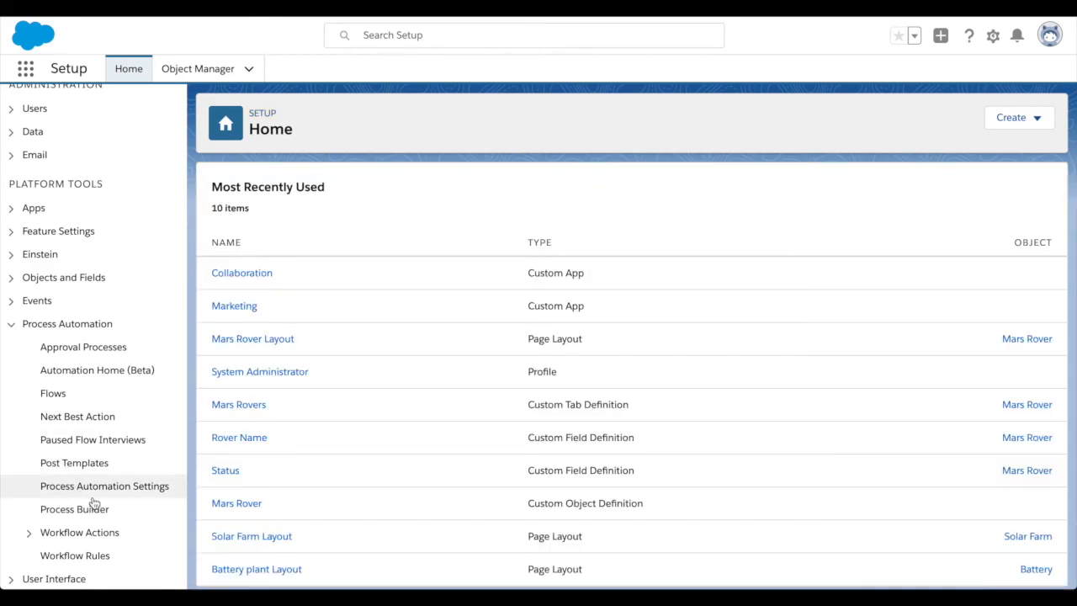
left_click(88, 516)
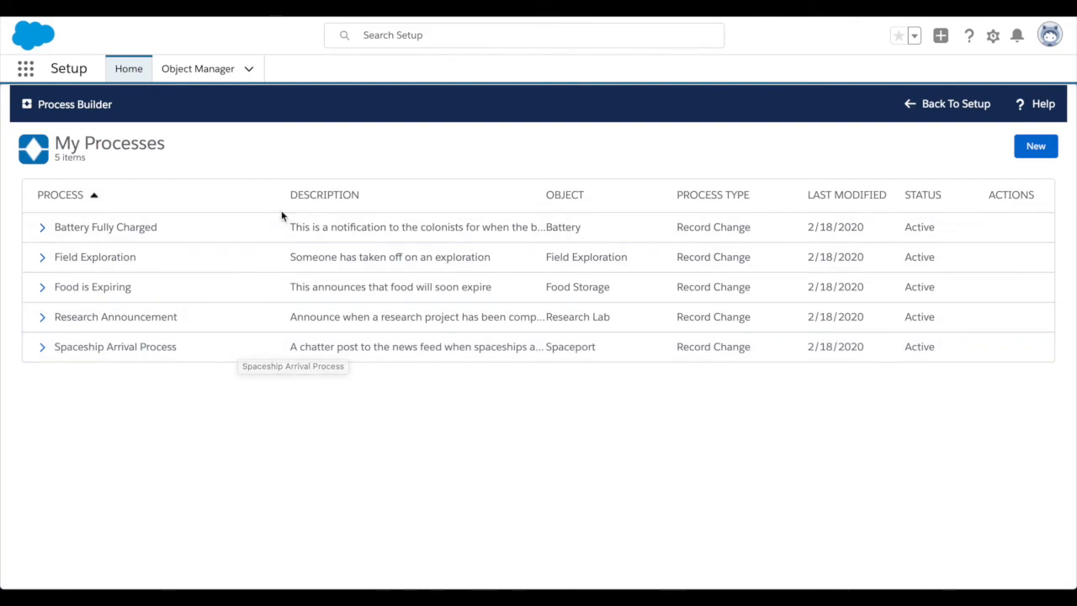
left_click(138, 77)
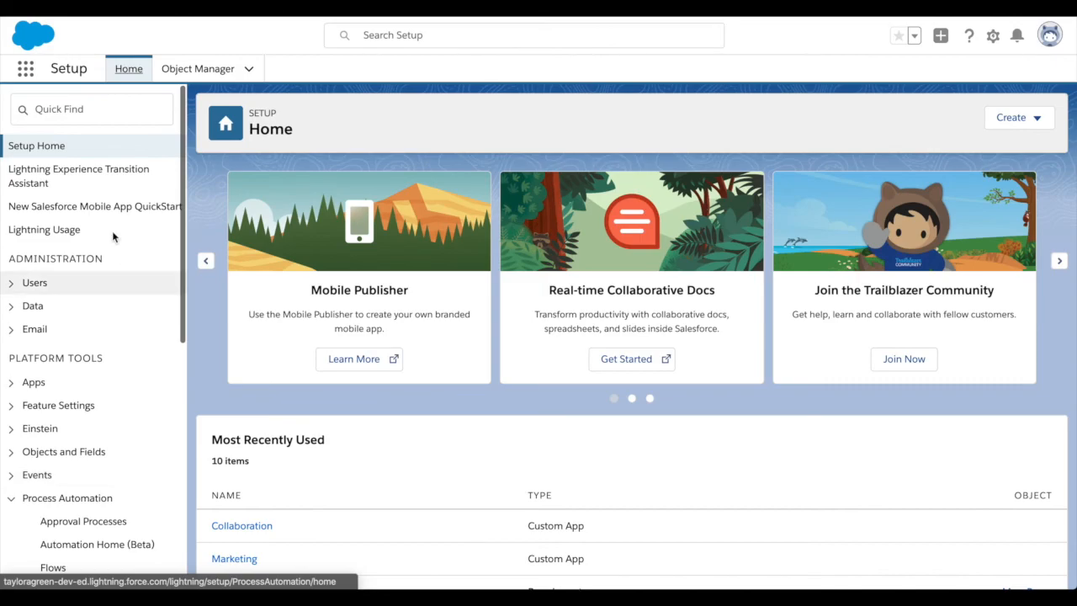
Search Setup for "lightnin" and open the Lightning App Builder.
left_click(66, 110)
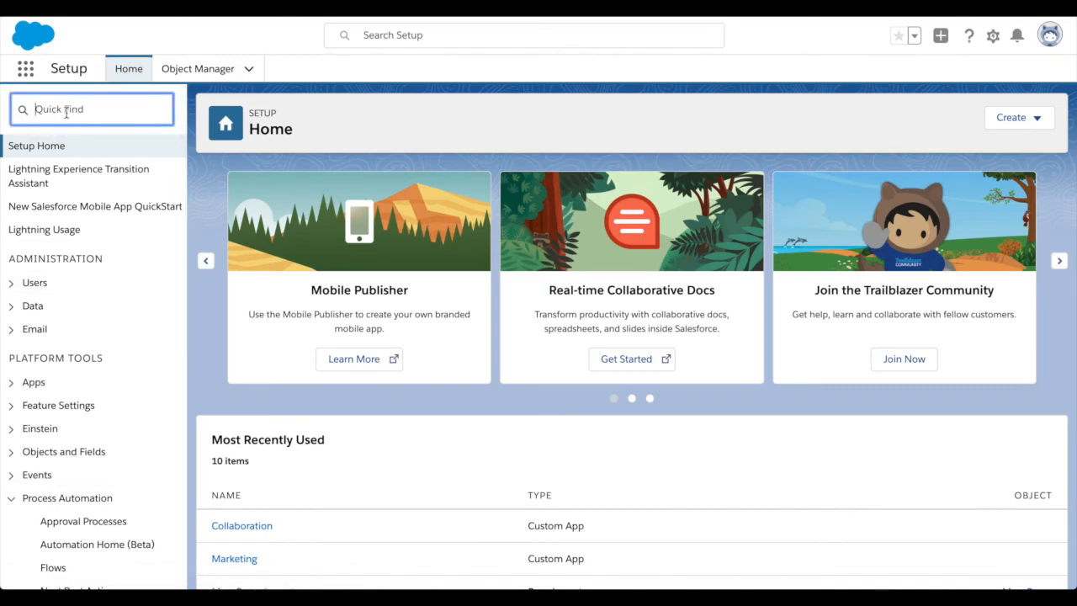
type("lightnin")
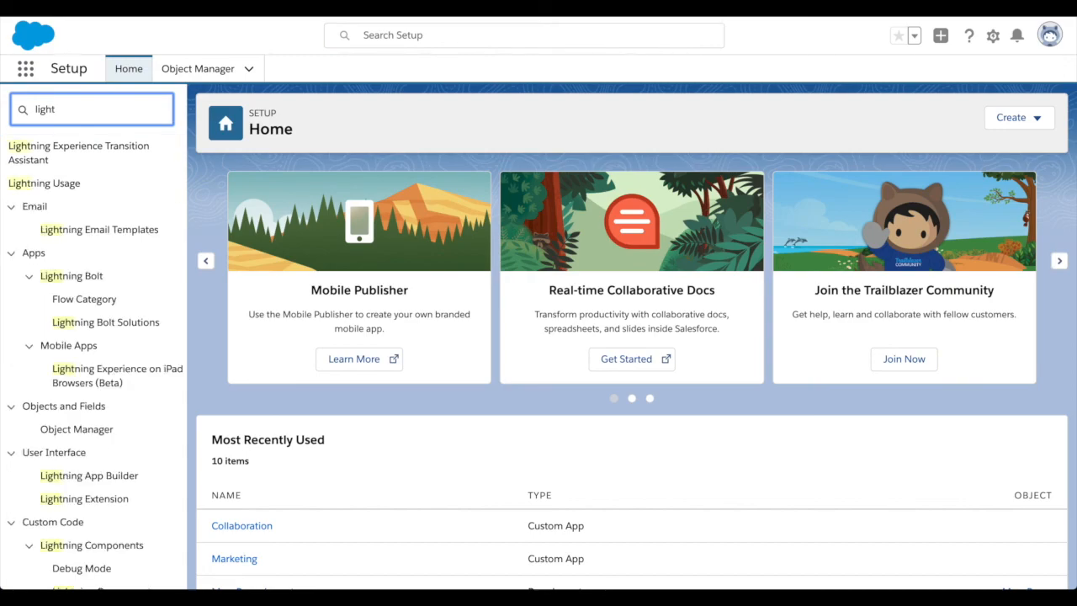
left_click(88, 477)
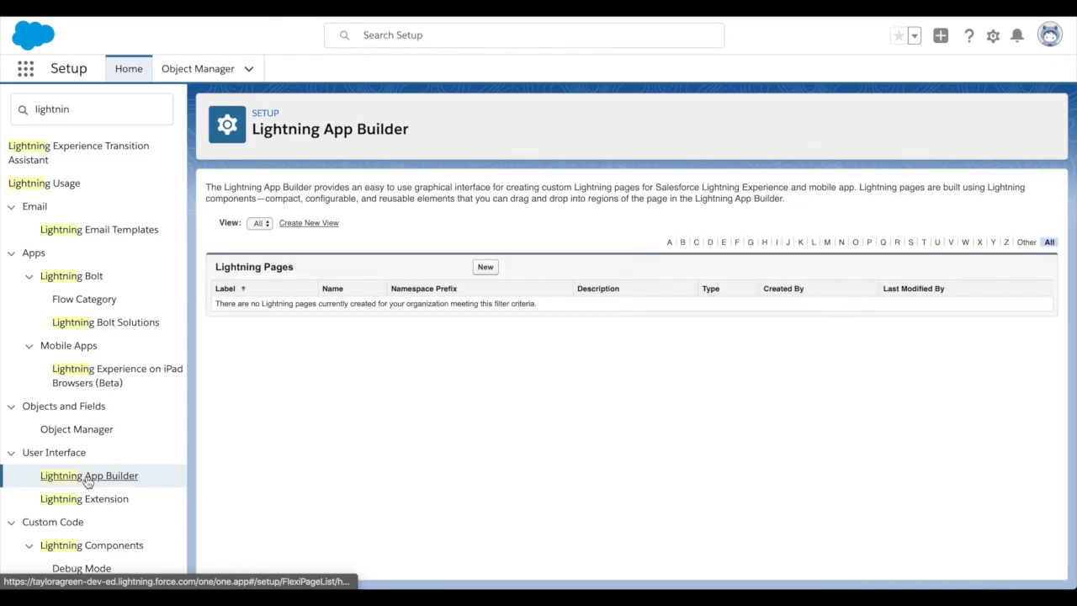
Start a new Lightning page of type App Page and label it "Colony News Feed".
left_click(485, 269)
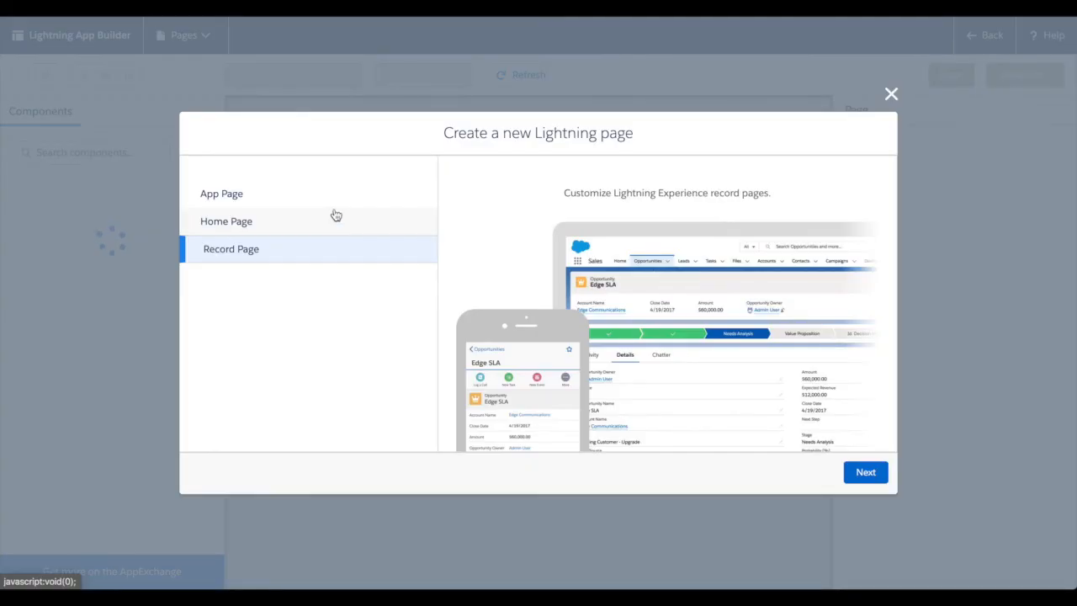
left_click(335, 215)
left_click(334, 202)
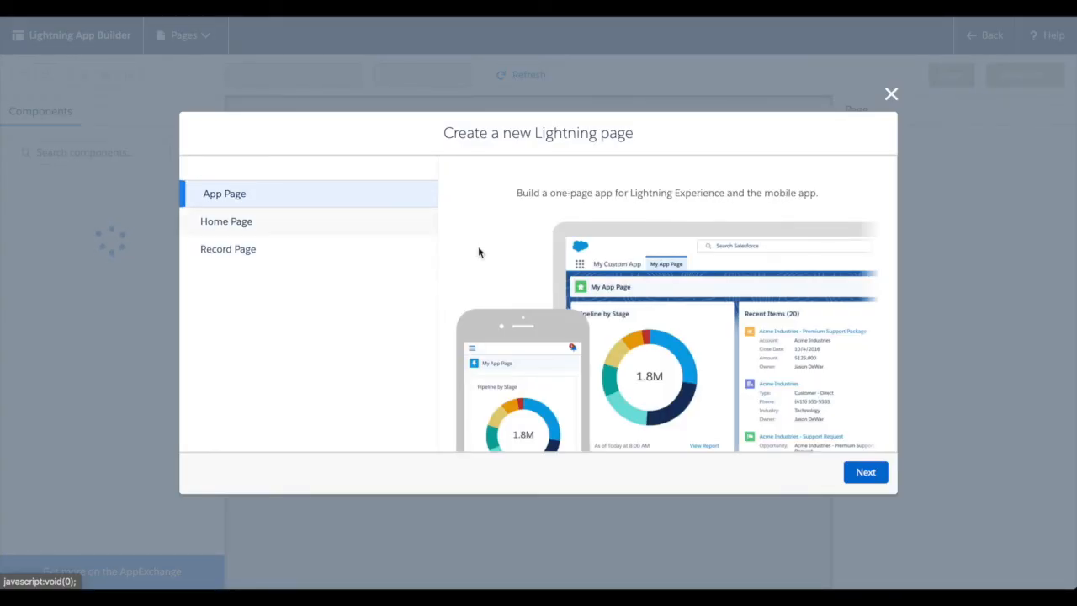
left_click(866, 476)
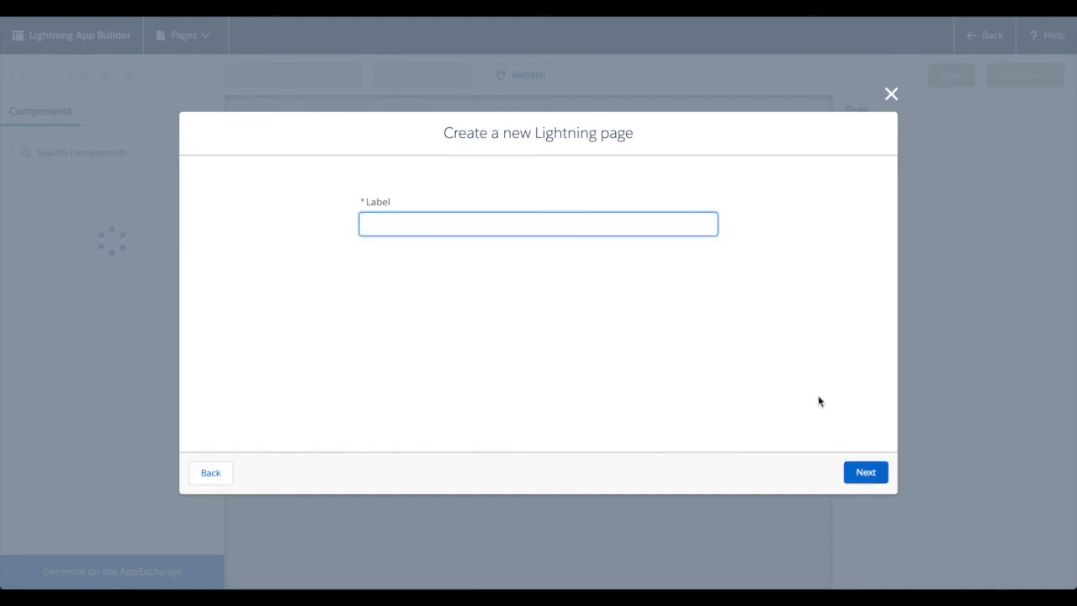
type("Colony New s Feed")
left_click(867, 474)
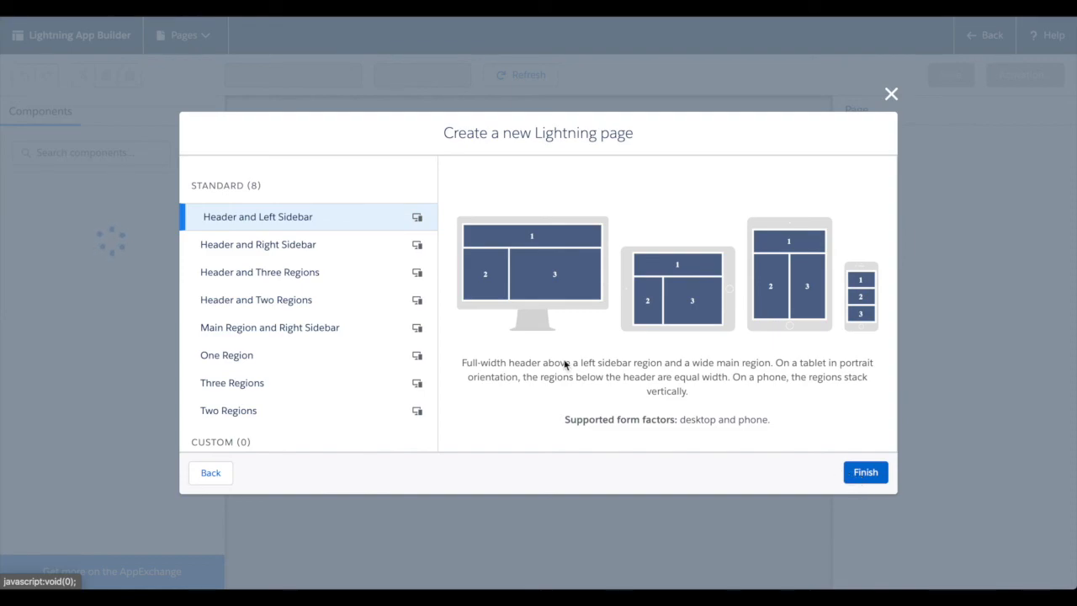
Choose the One Region template for the Colony News Feed page and finish creating it.
left_click(362, 363)
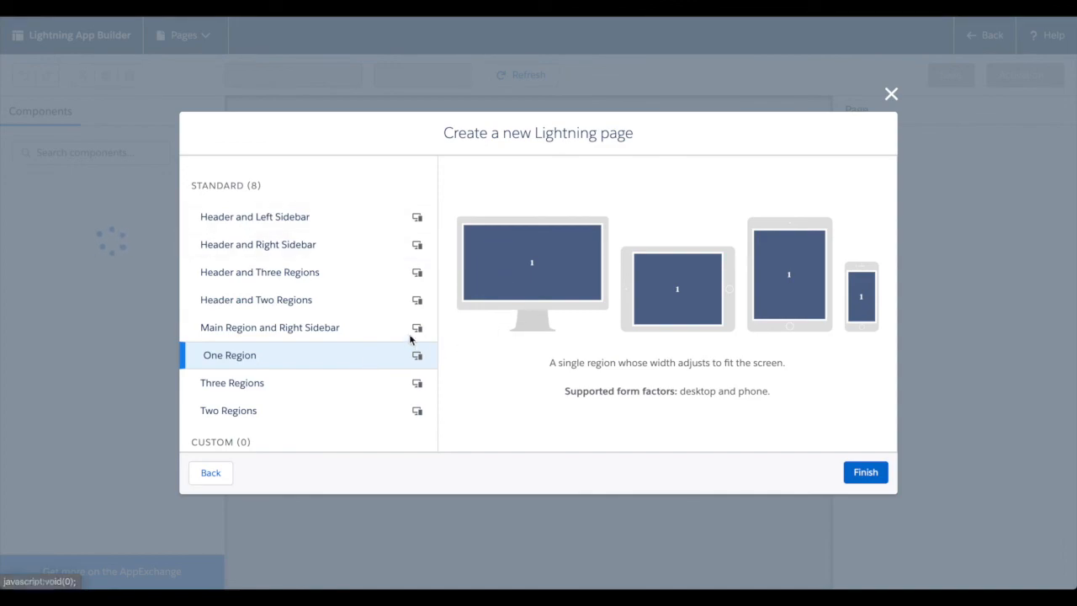
left_click(364, 217)
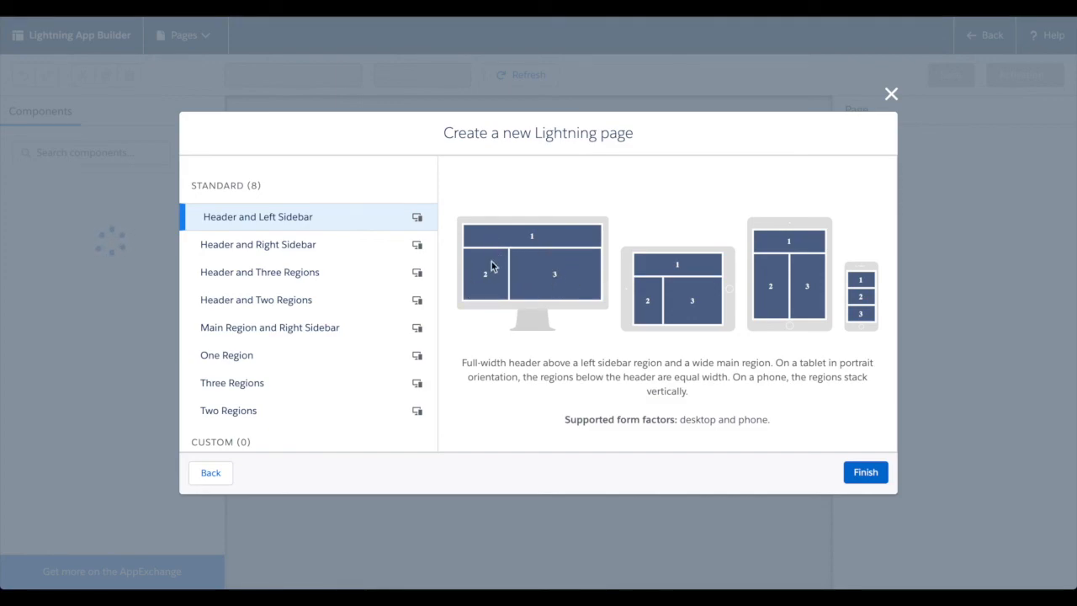
left_click(321, 358)
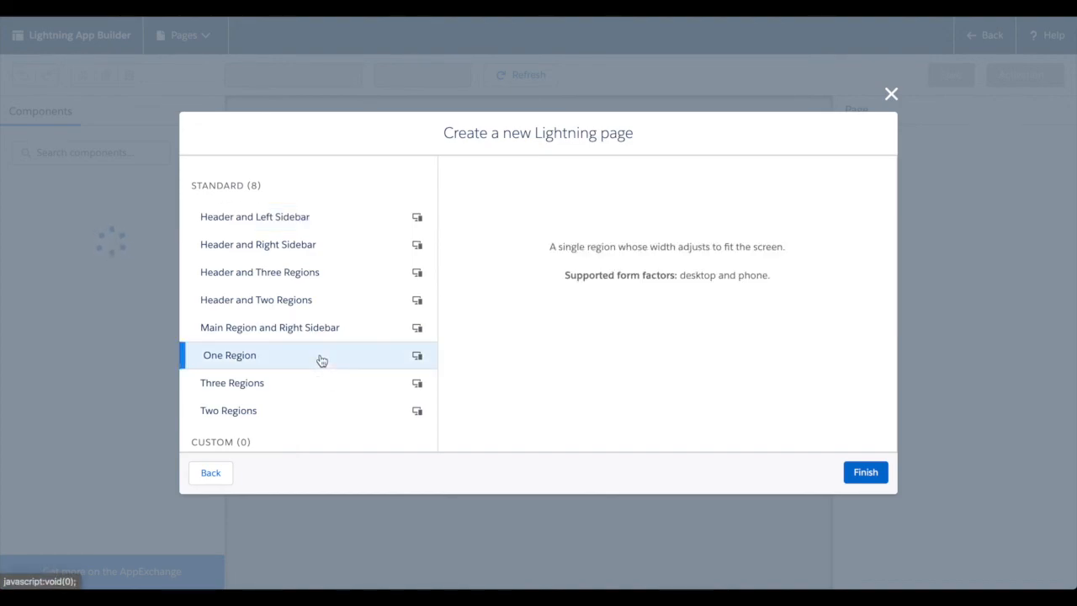
left_click(866, 474)
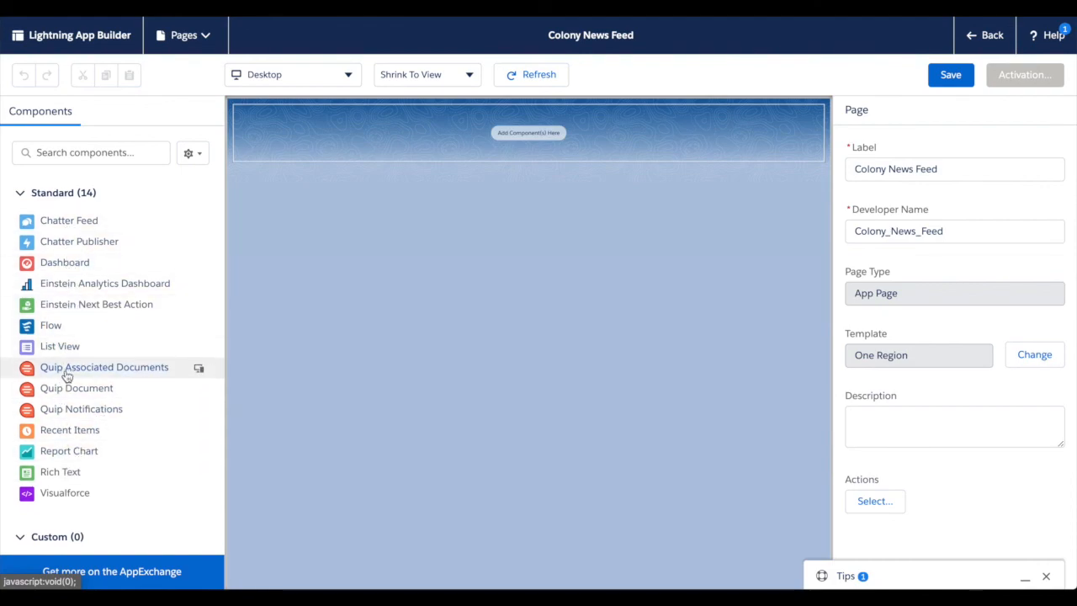
Add a Chatter Feed component to the Colony News Feed page and set its feed type to What I Follow.
scroll(68, 396, "down", 2)
scroll(118, 499, "down", 1)
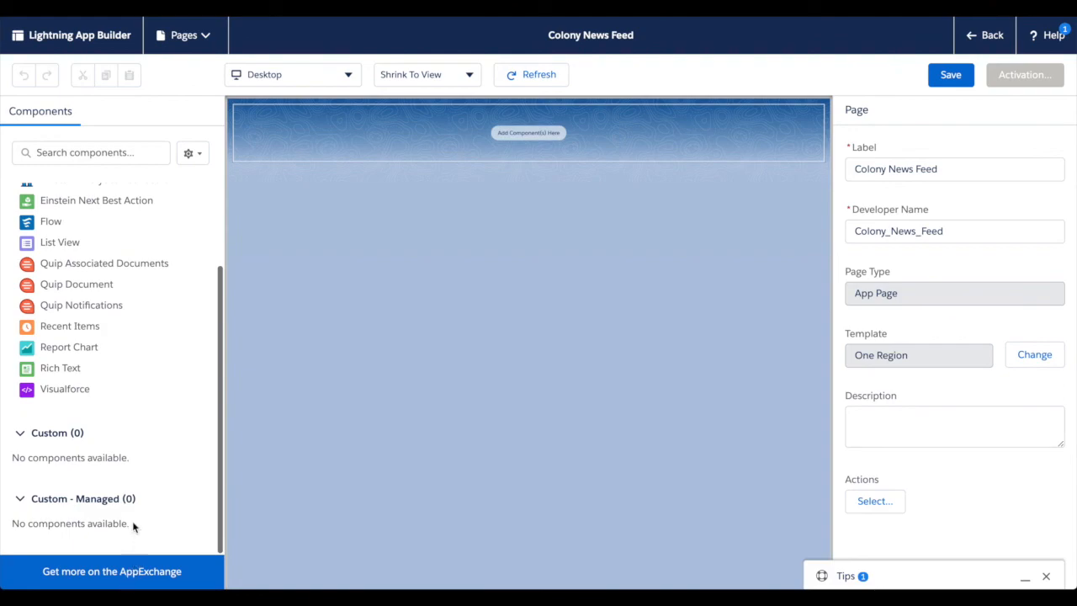
scroll(96, 432, "up", 3)
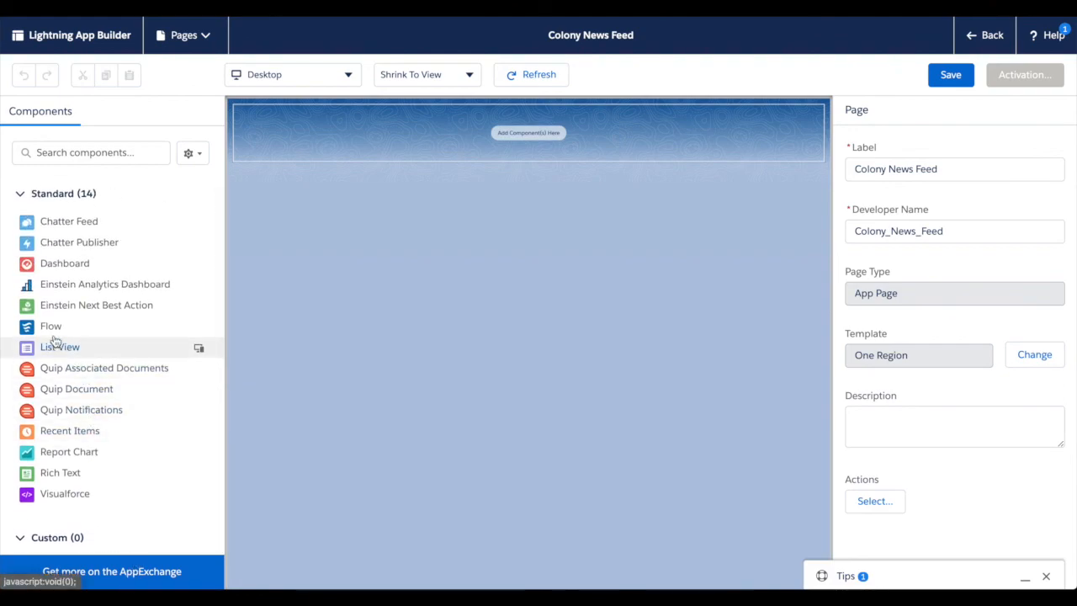
left_click_drag(68, 224, 494, 141)
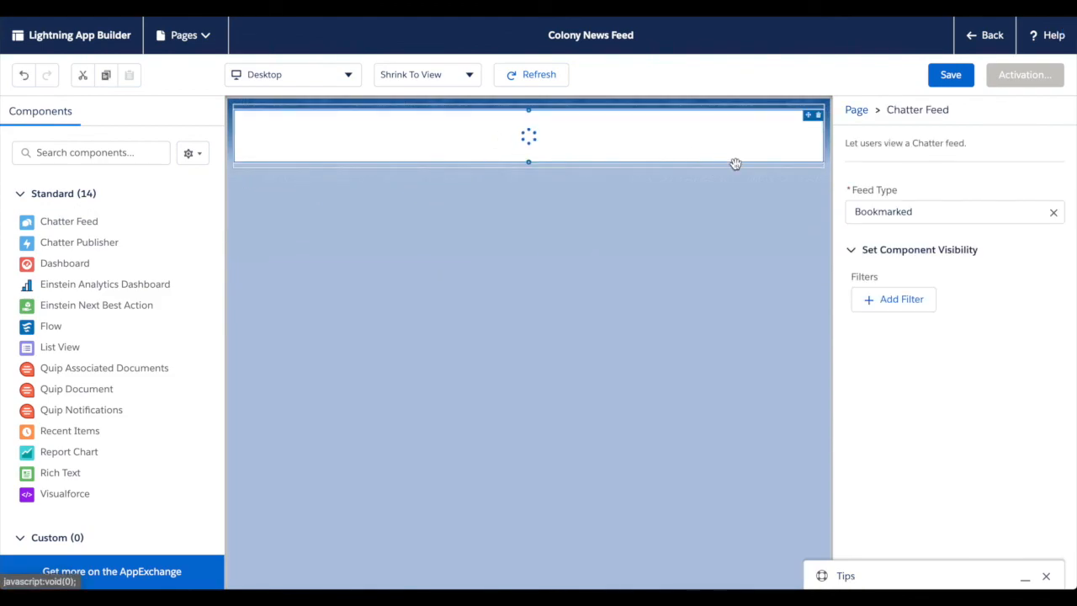
left_click(1054, 214)
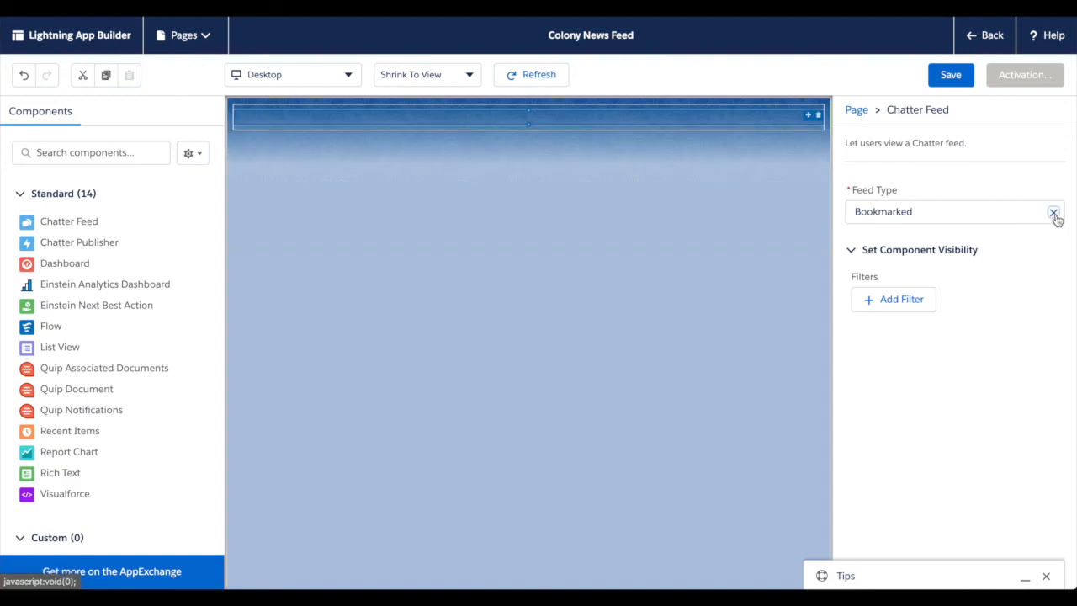
left_click(1010, 213)
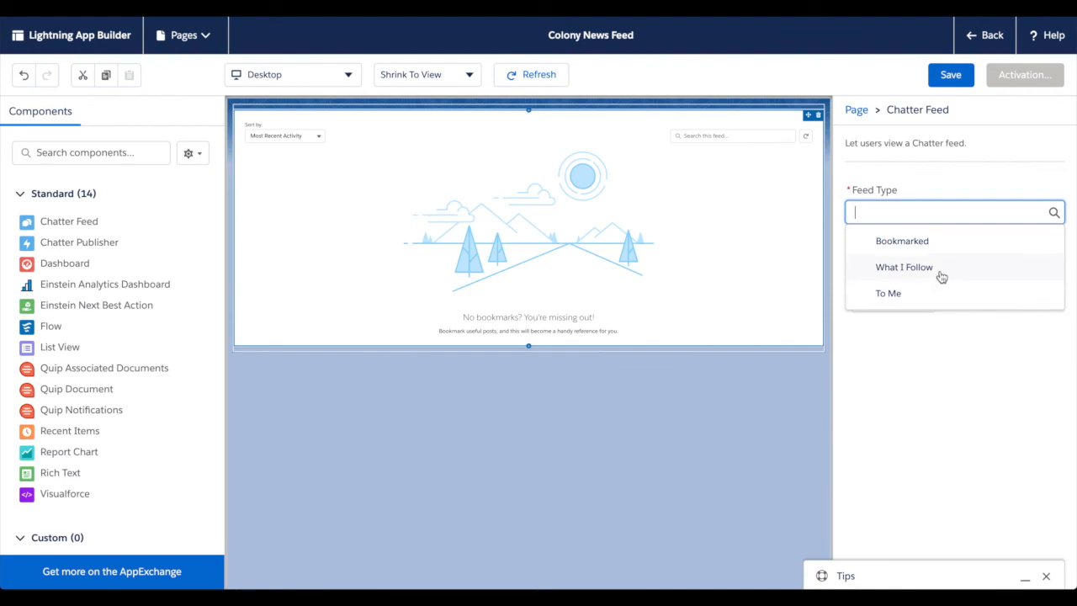
left_click(905, 268)
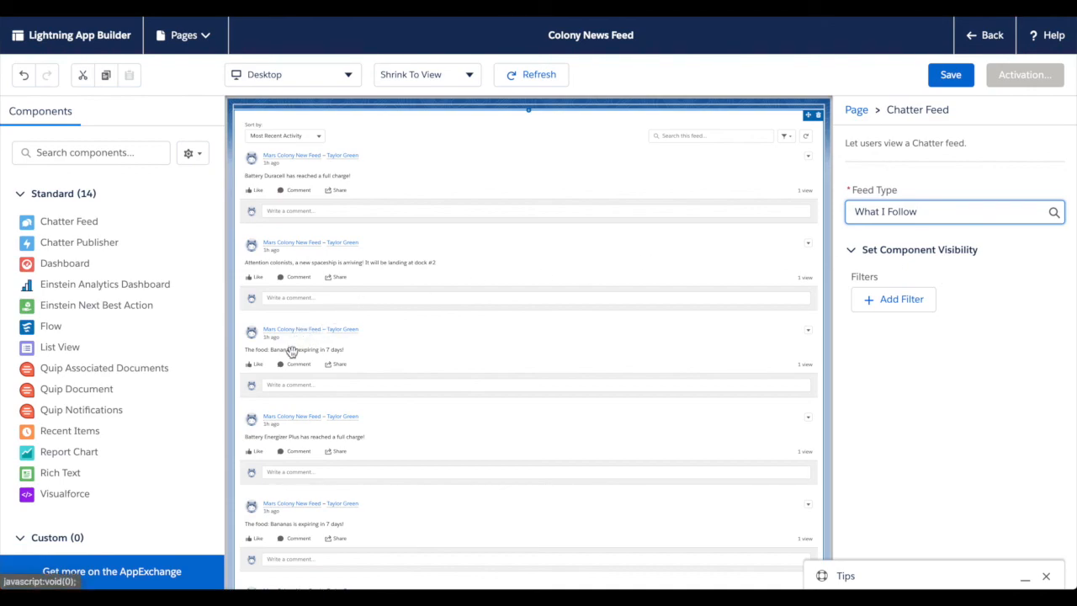
scroll(296, 338, "down", 2)
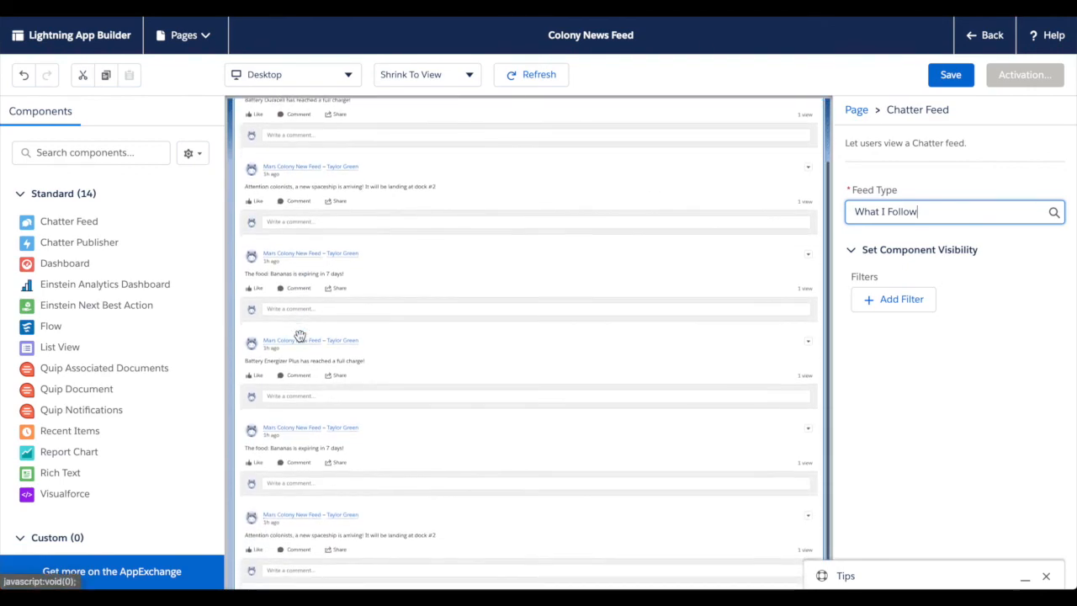
scroll(299, 336, "up", 3)
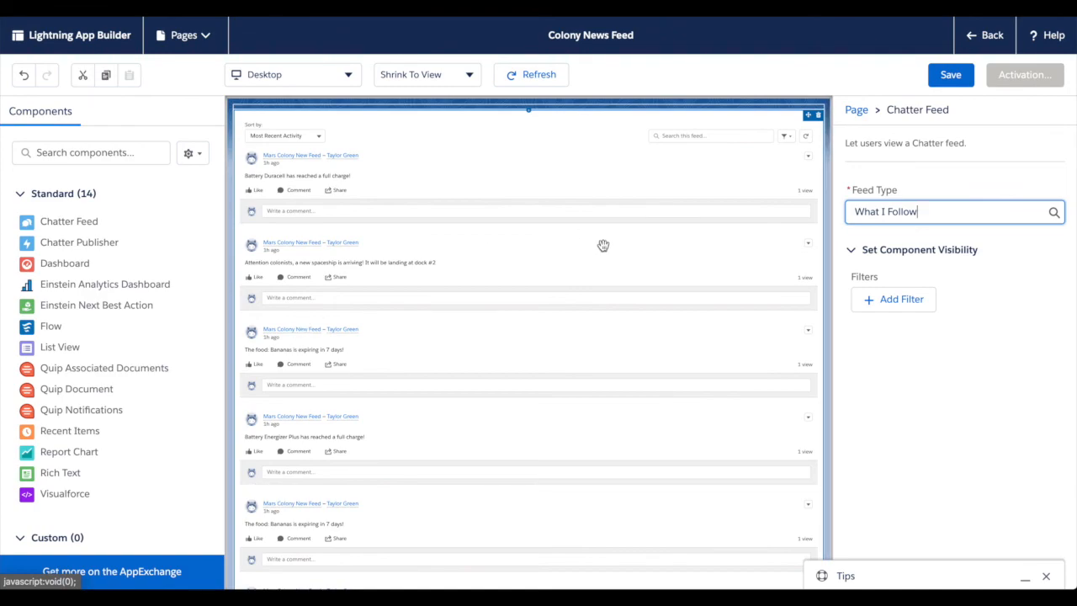
left_click(933, 187)
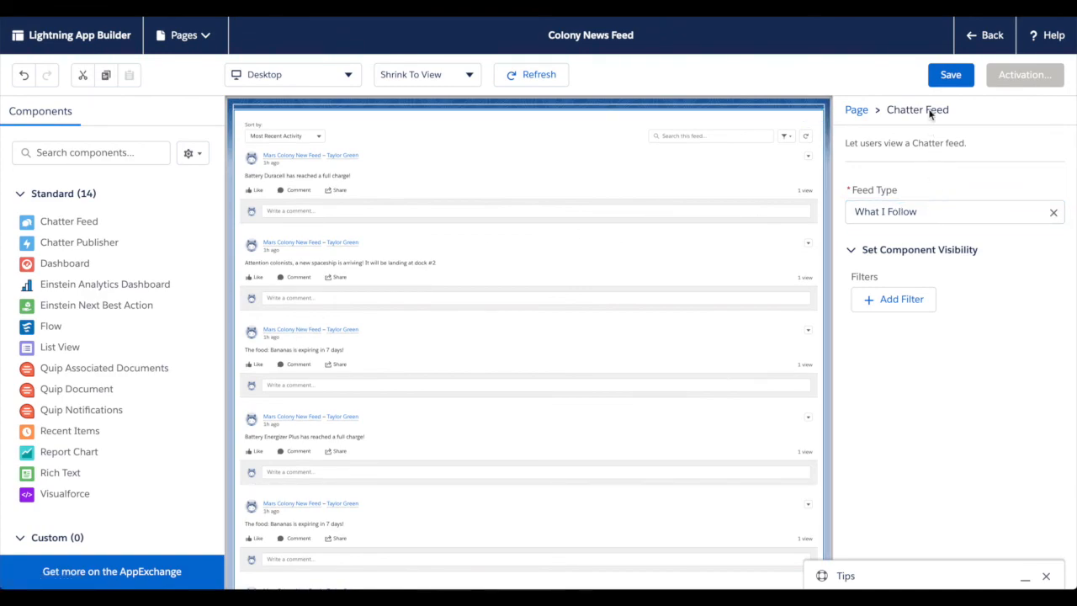
Save the page, start its activation and choose the green leaf icon for it.
left_click(943, 78)
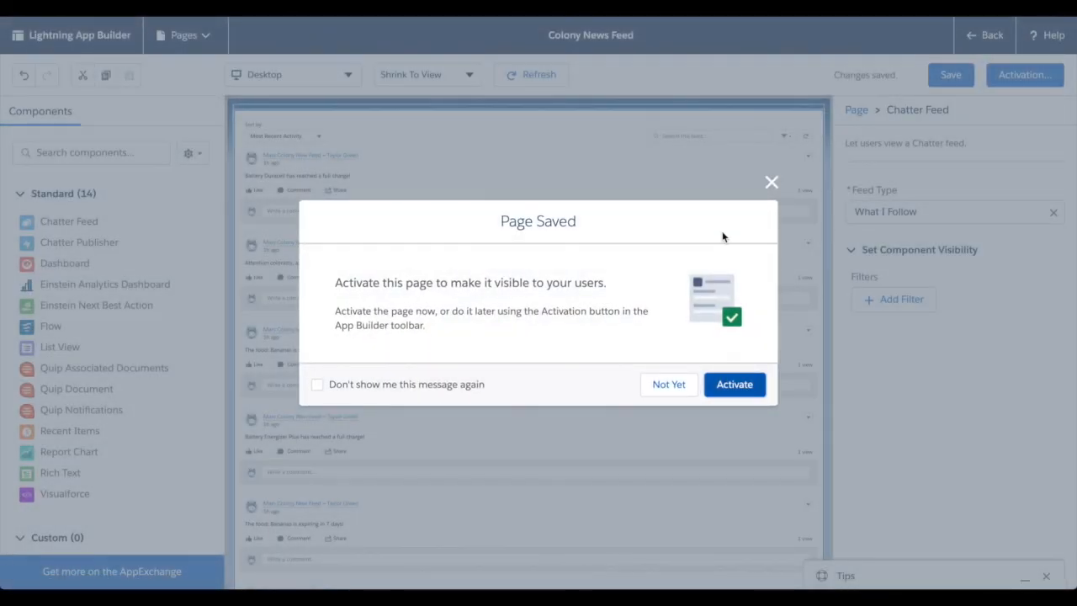
left_click(743, 395)
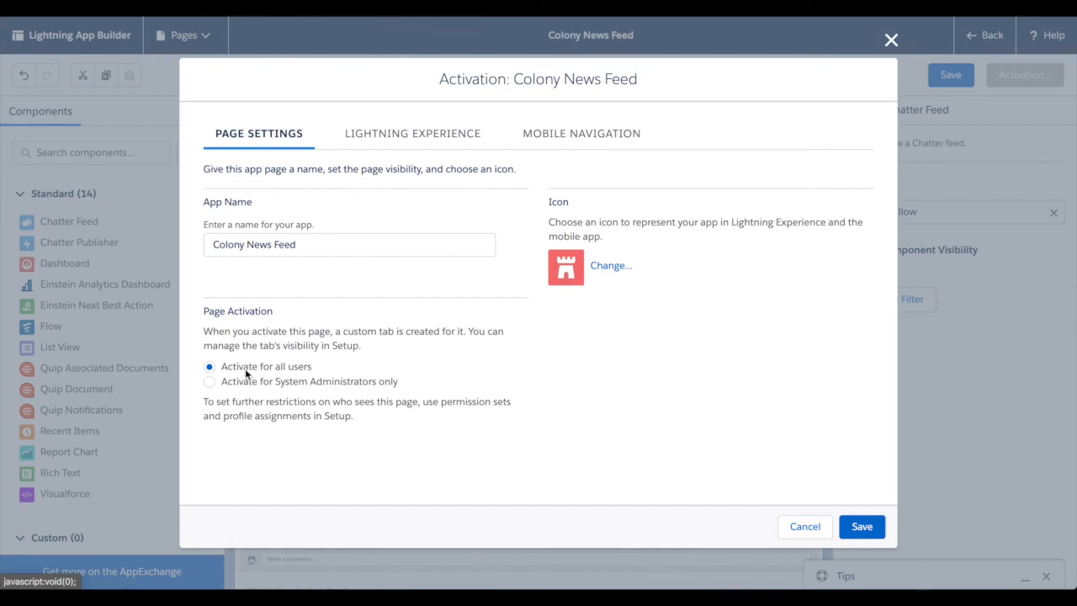
left_click(610, 267)
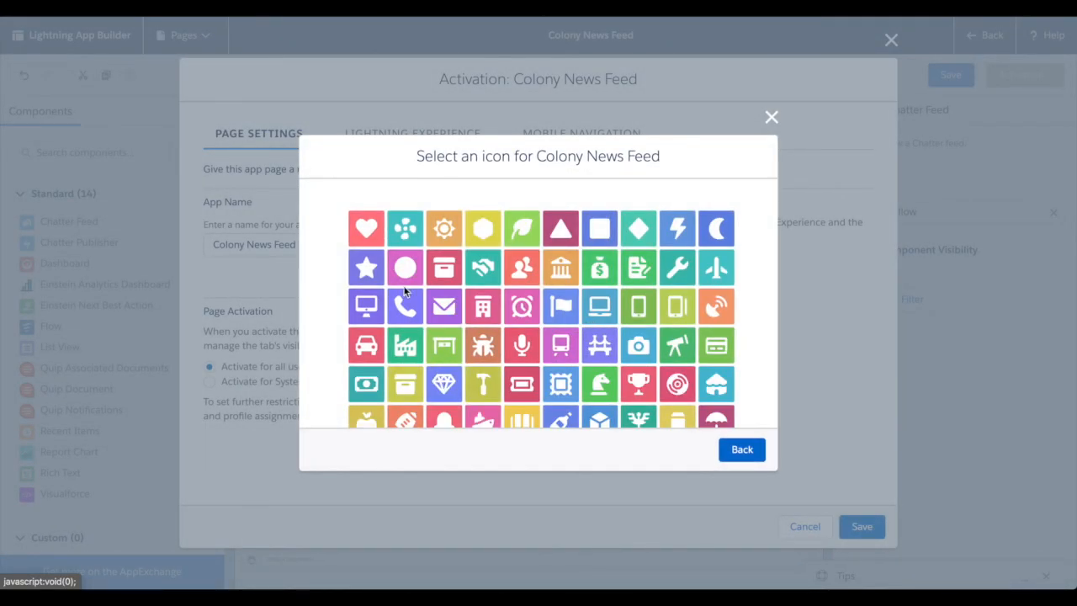
left_click(521, 235)
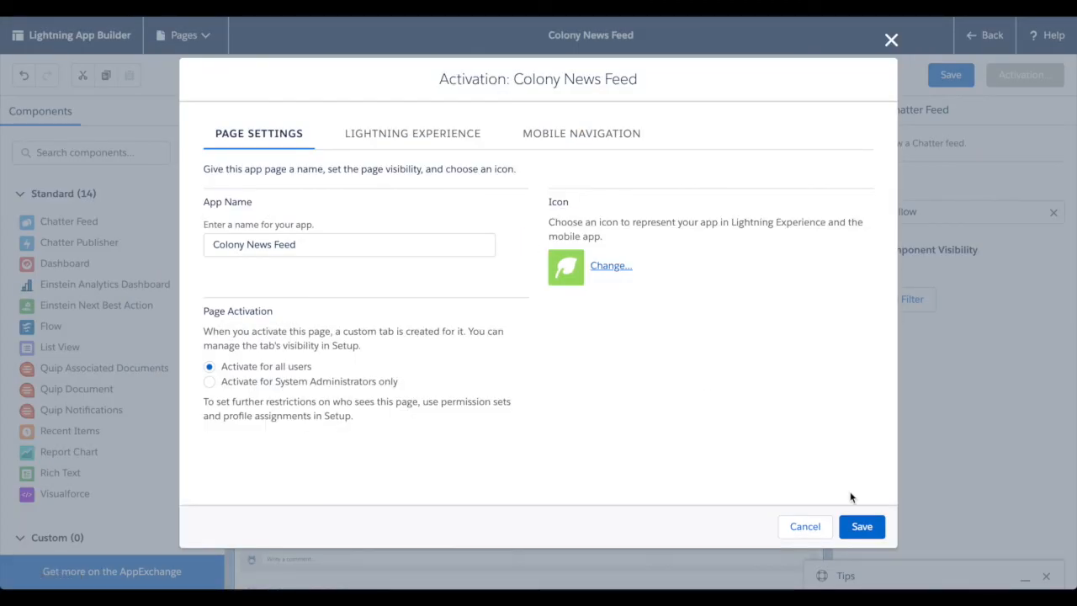
Add the page to the Mars Colony Lightning app above Spaceports, then save the activation and the page.
left_click(436, 135)
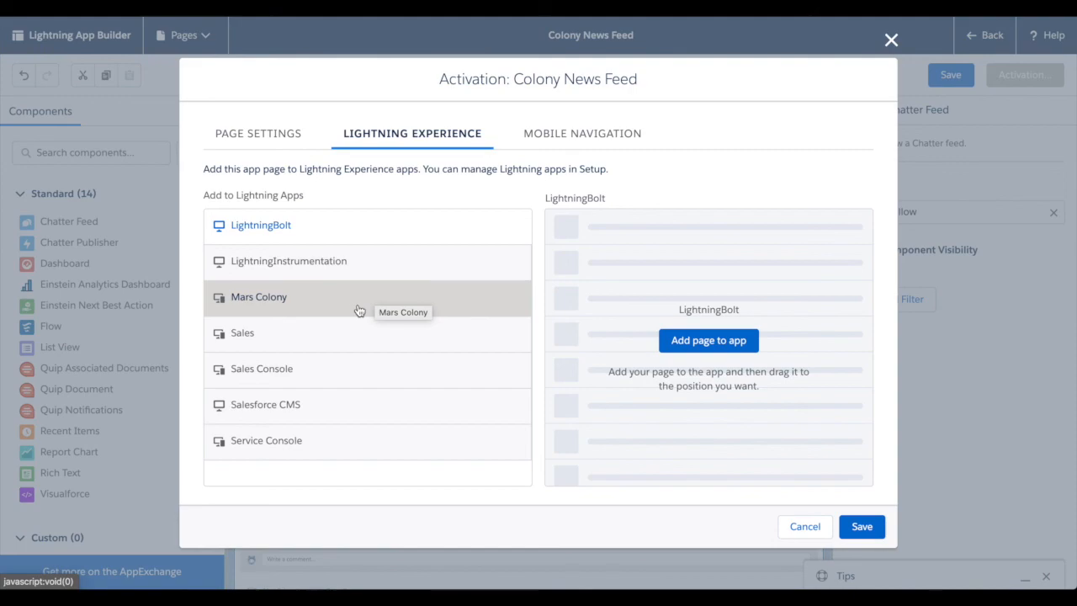
left_click(270, 299)
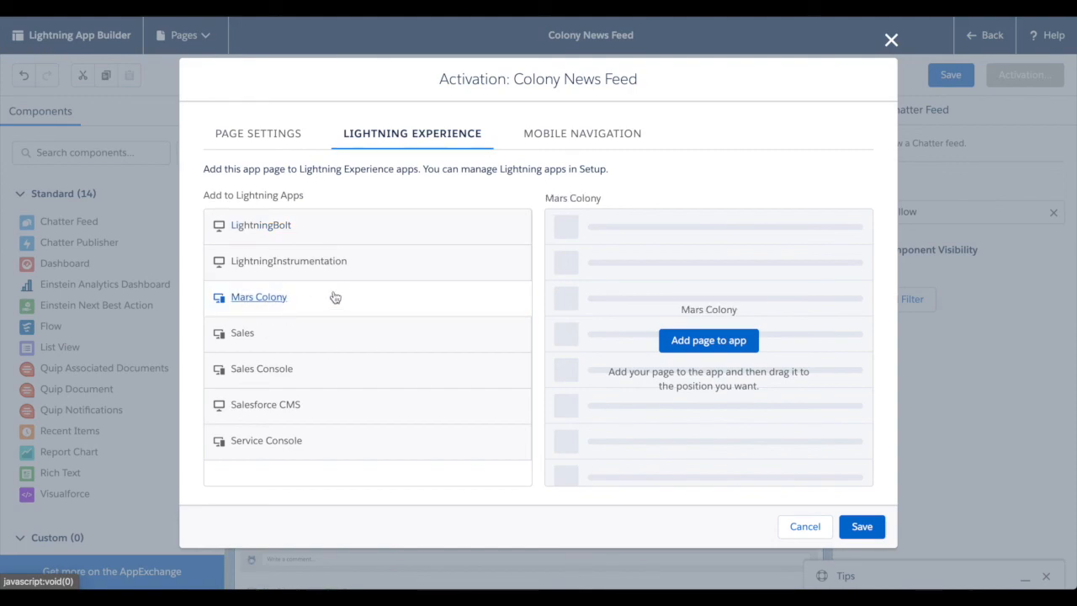
left_click(712, 344)
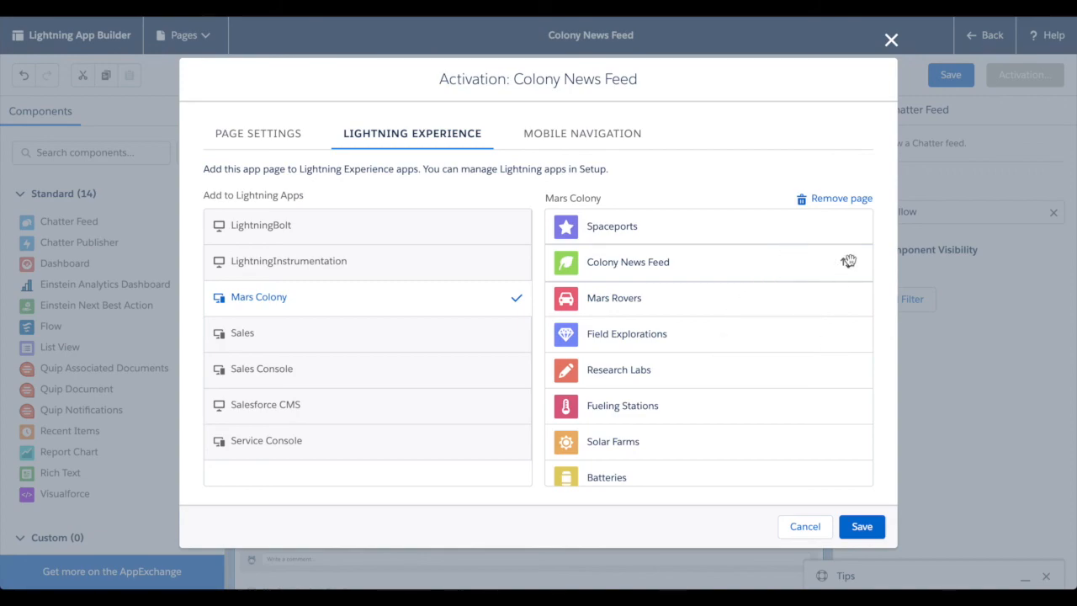
left_click_drag(847, 264, 828, 234)
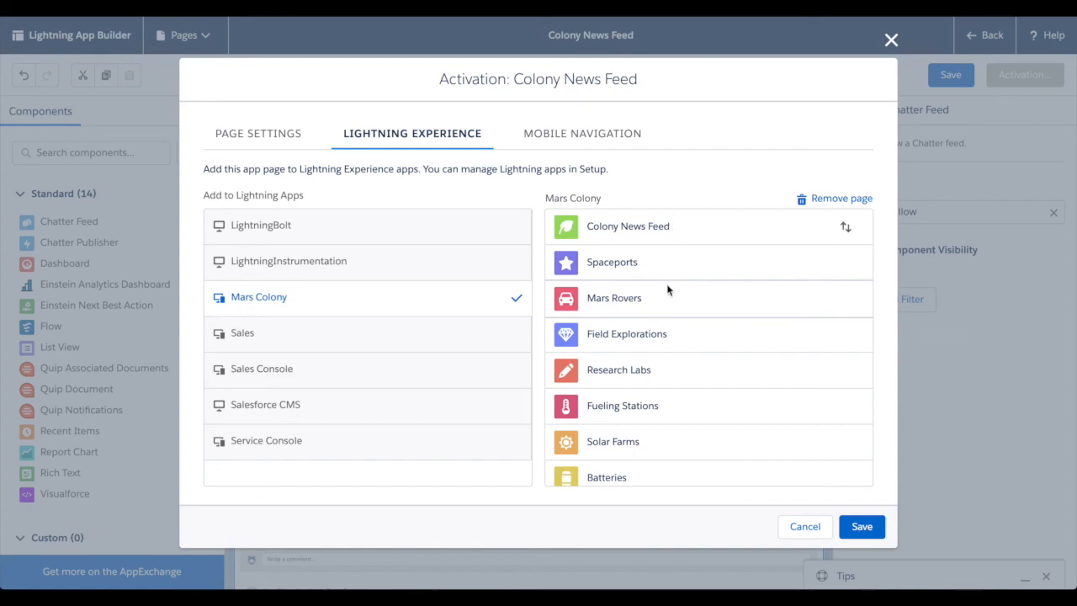
scroll(664, 320, "down", 3)
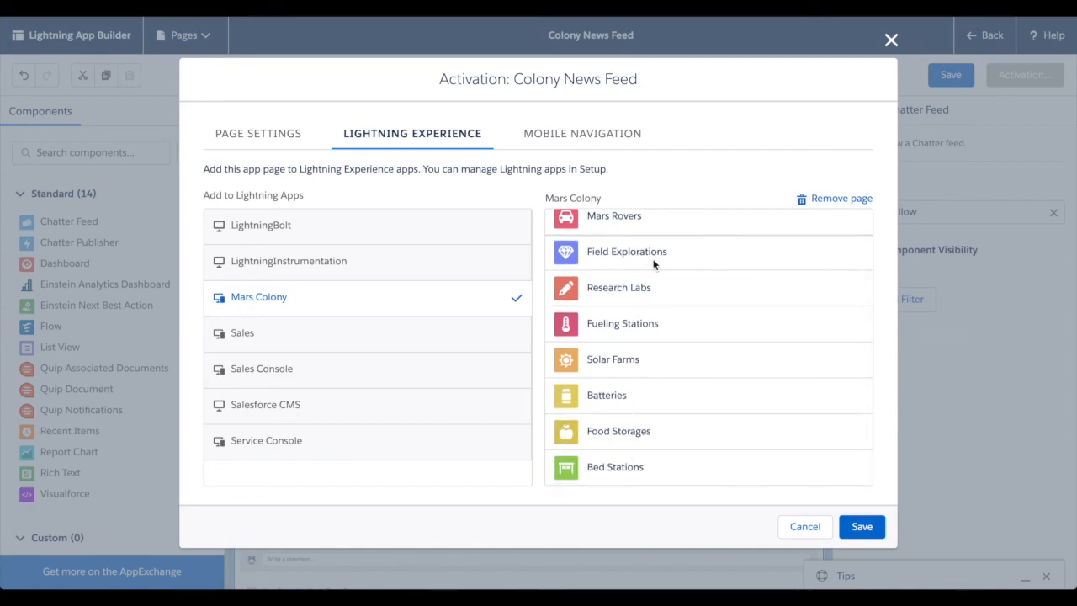
scroll(657, 483, "up", 3)
left_click(857, 526)
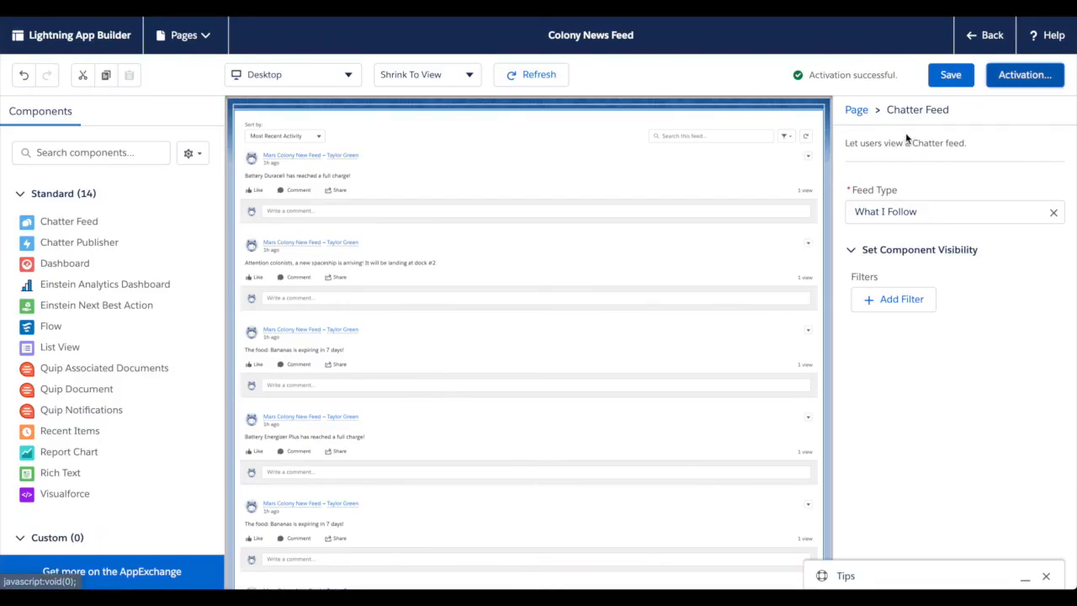
left_click(950, 75)
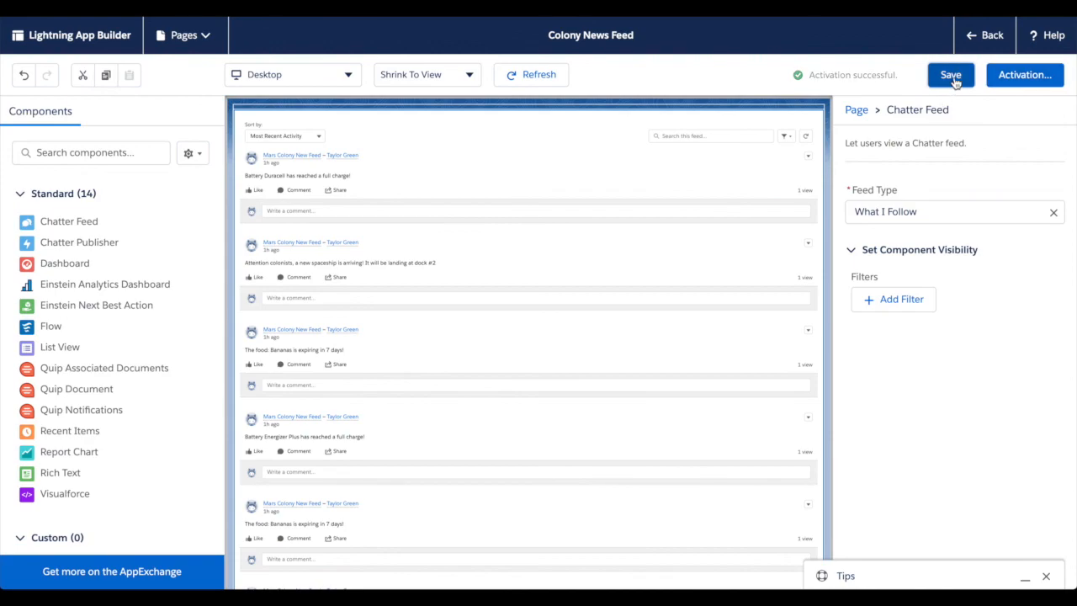
Leave the page builder and open the Mars Colony app from the full list of apps.
left_click(974, 36)
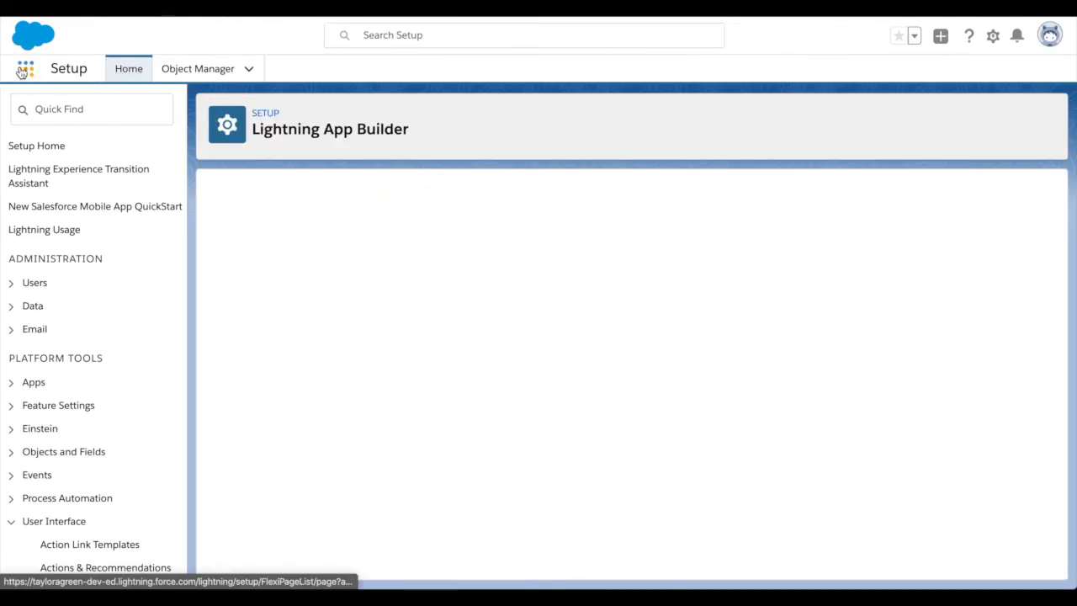
left_click(24, 70)
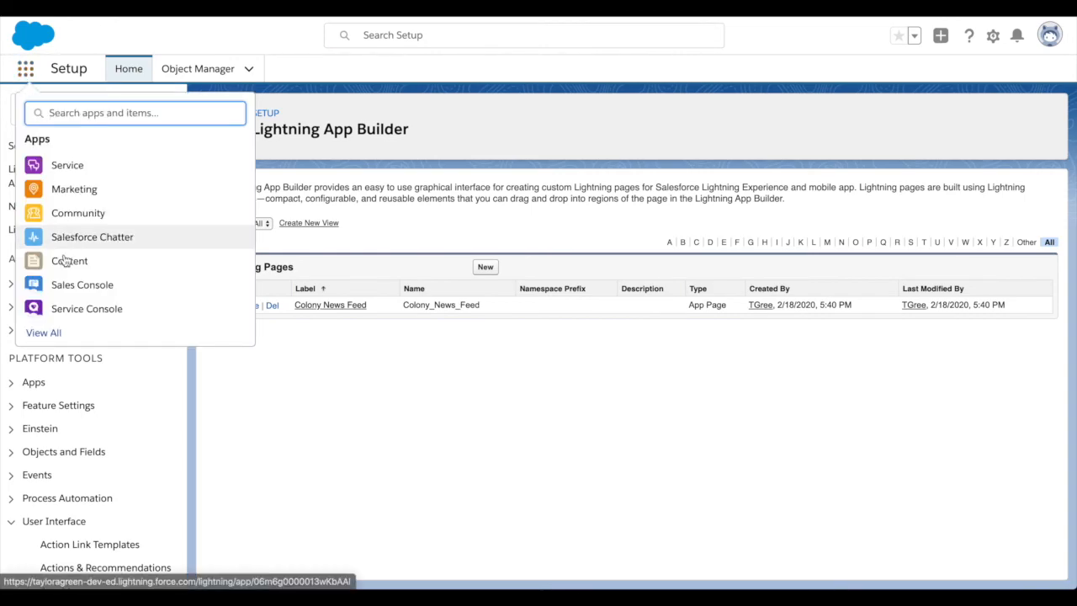
left_click(43, 333)
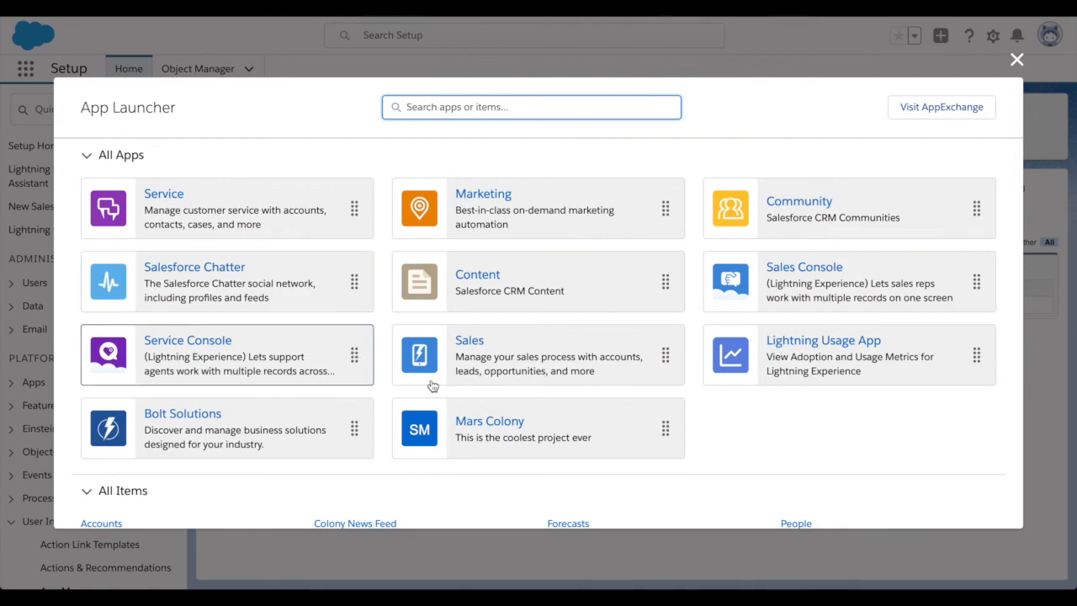
left_click(499, 430)
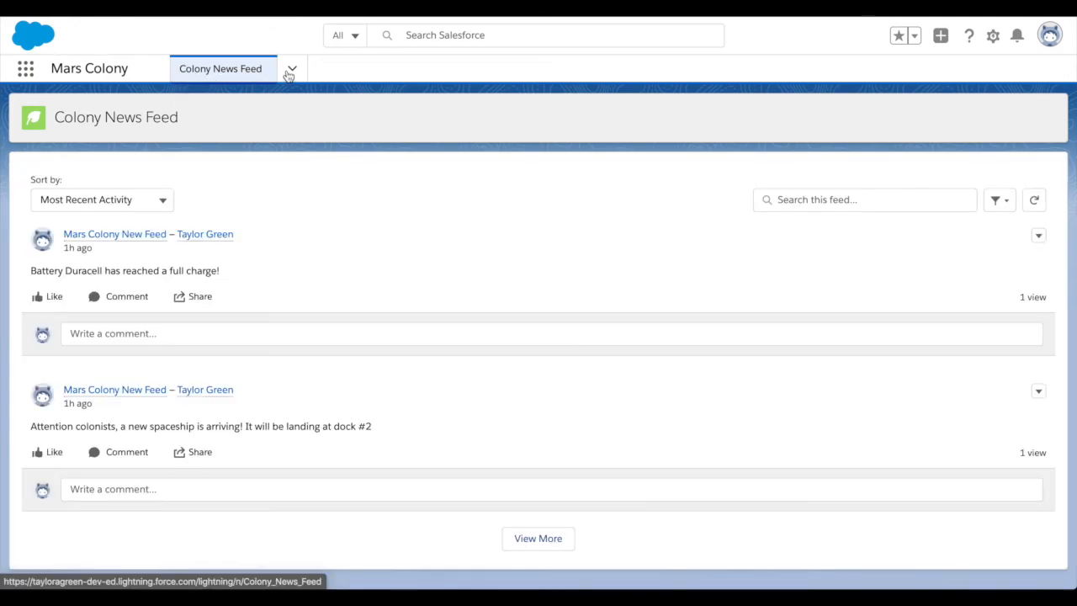
Review the announcement posts on the Colony News Feed page in the Mars Colony app.
left_click(291, 70)
left_click(340, 68)
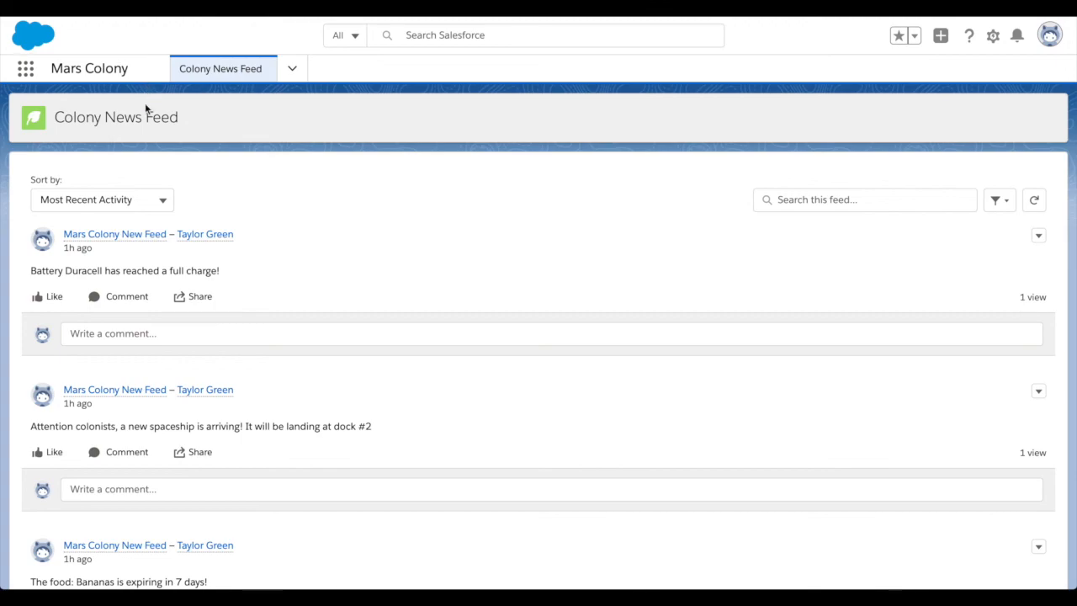
scroll(179, 244, "down", 1)
scroll(178, 243, "down", 5)
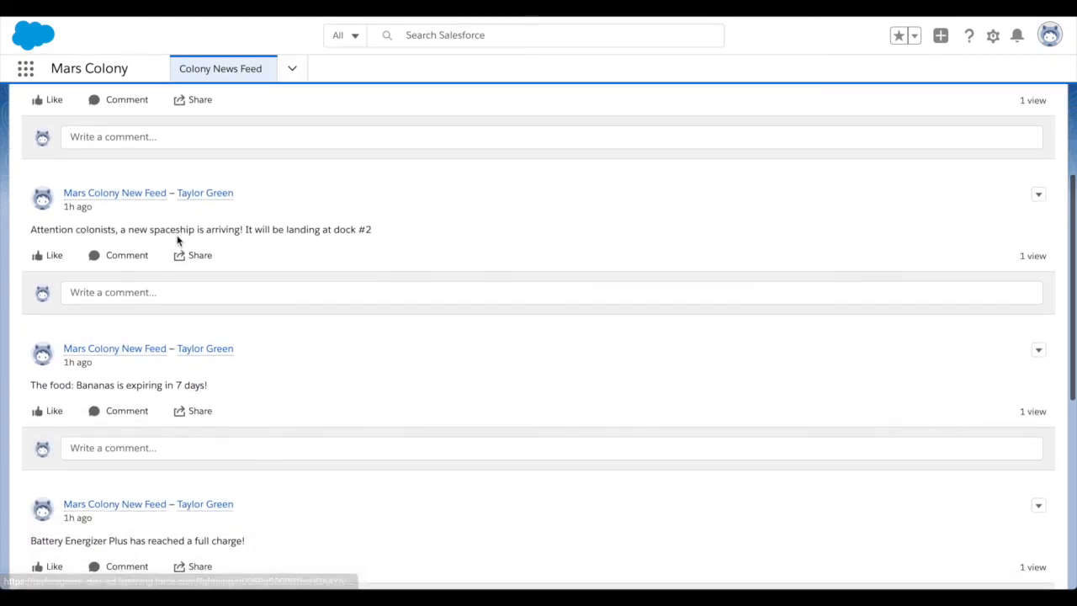
scroll(177, 235, "down", 5)
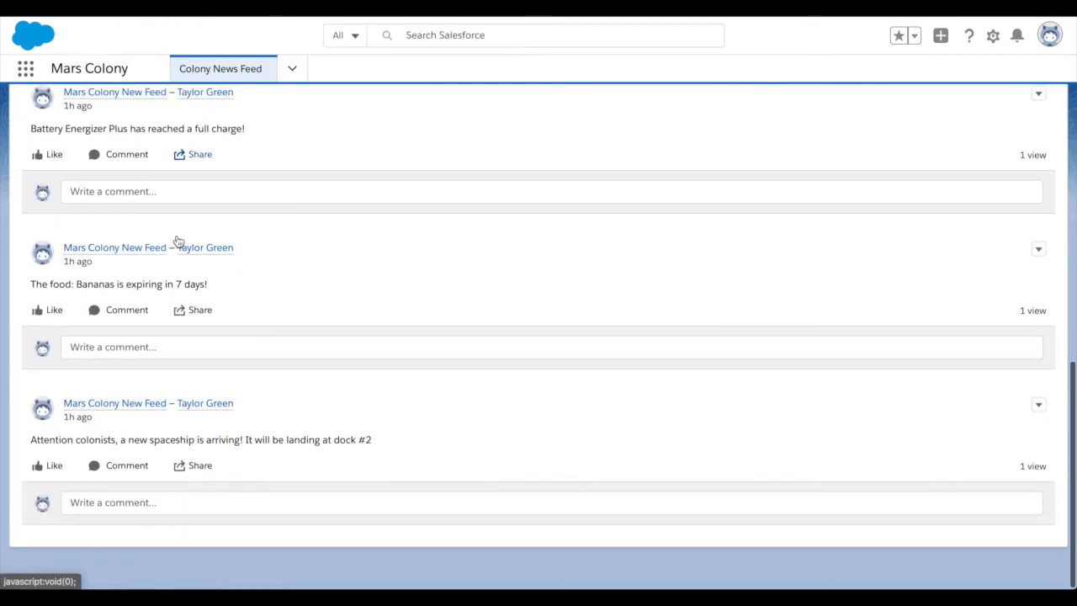
scroll(177, 235, "up", 7)
scroll(177, 236, "up", 5)
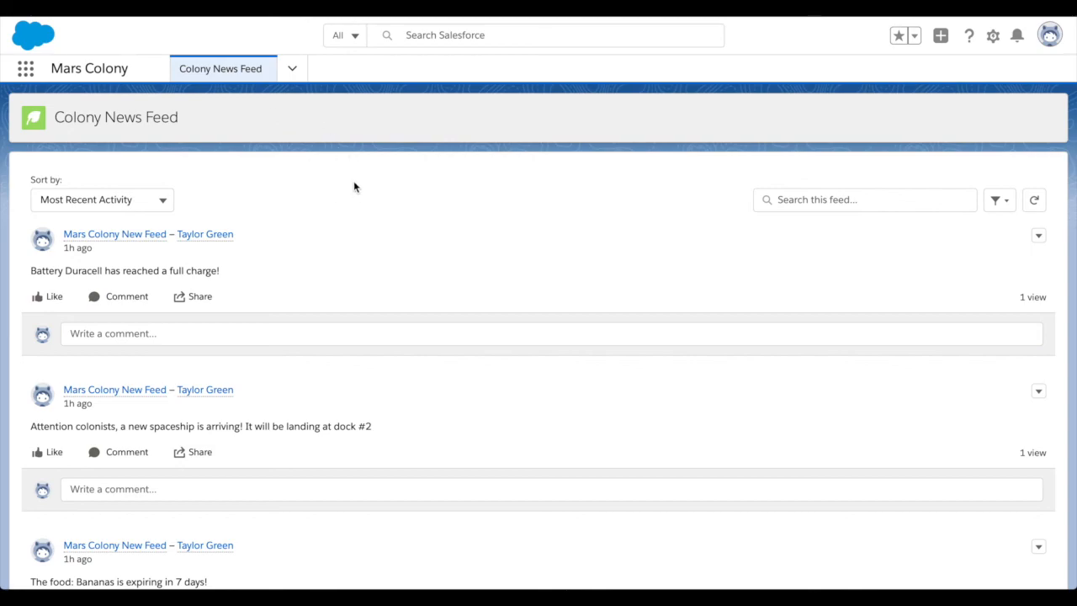
Look through the Mars Colony navigation items and open the Field Explorations list.
left_click(292, 69)
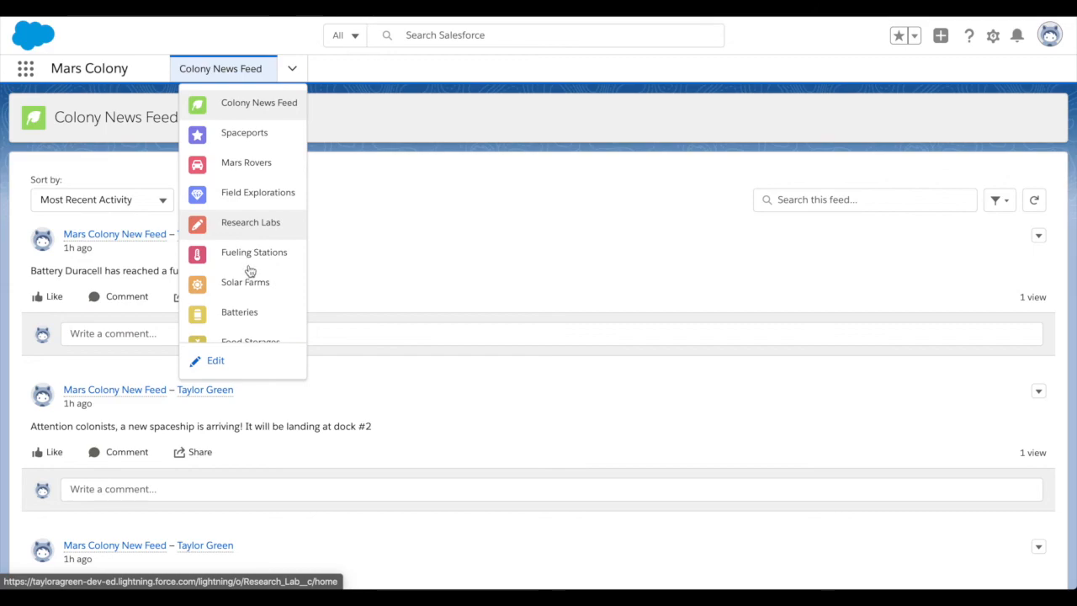
scroll(262, 220, "down", 1)
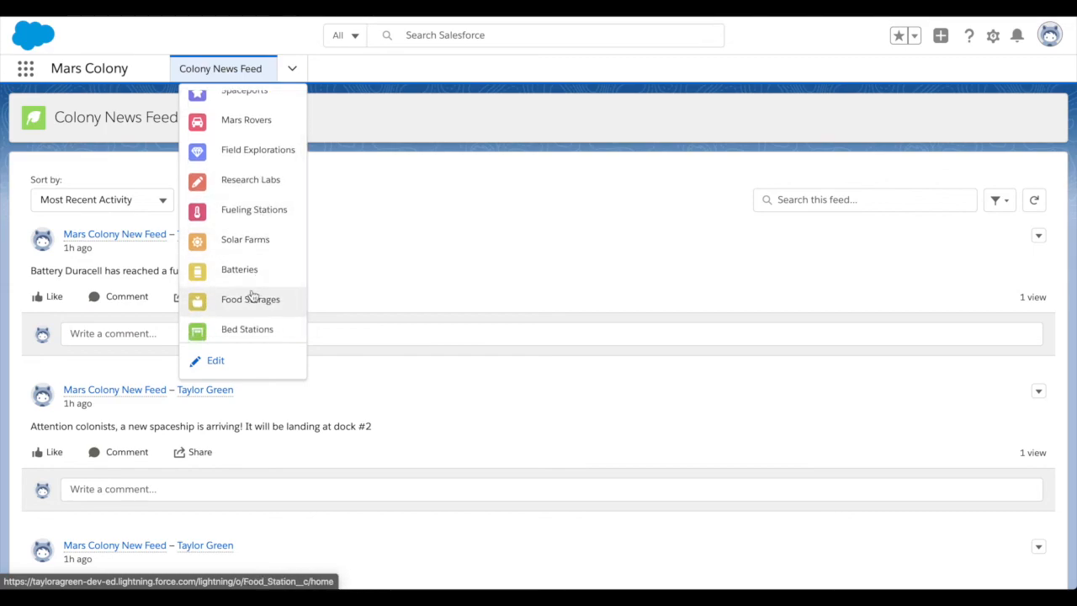
left_click(245, 150)
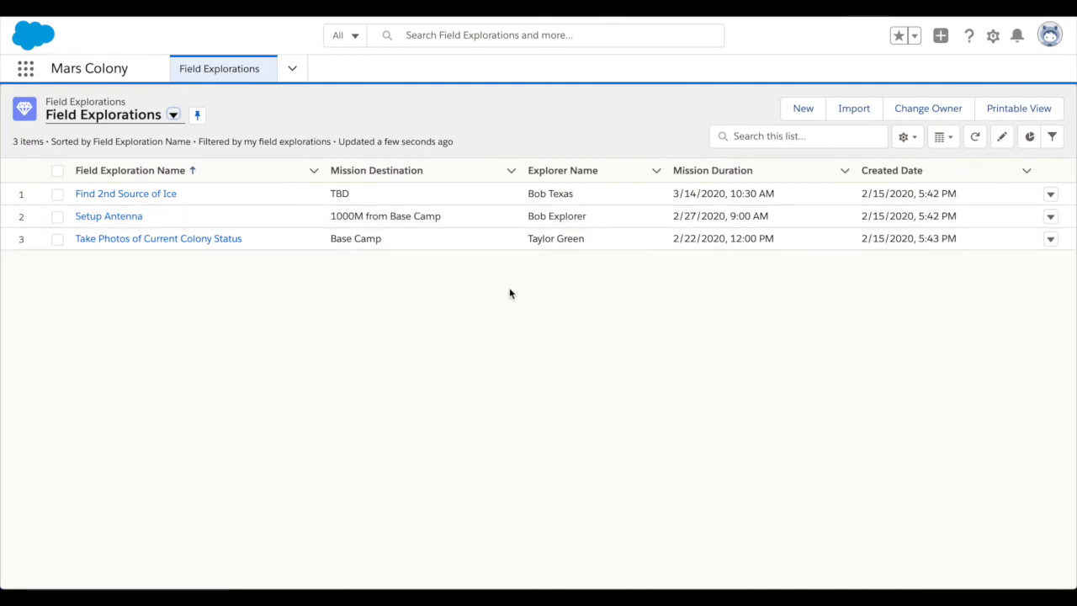
Go back to the Colony News Feed page, then view the Research Labs list.
left_click(292, 68)
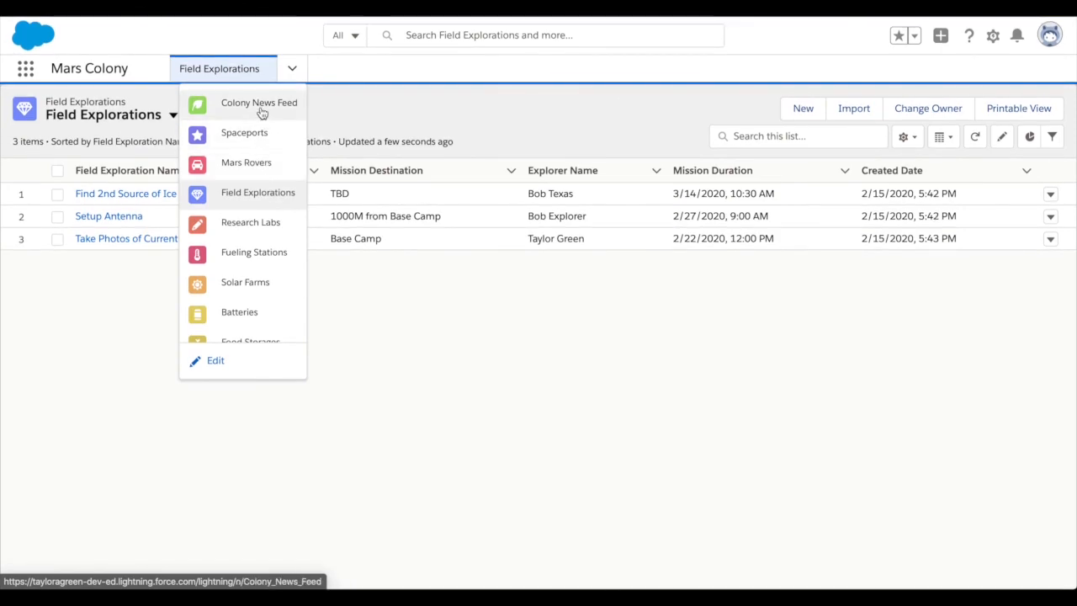
left_click(260, 106)
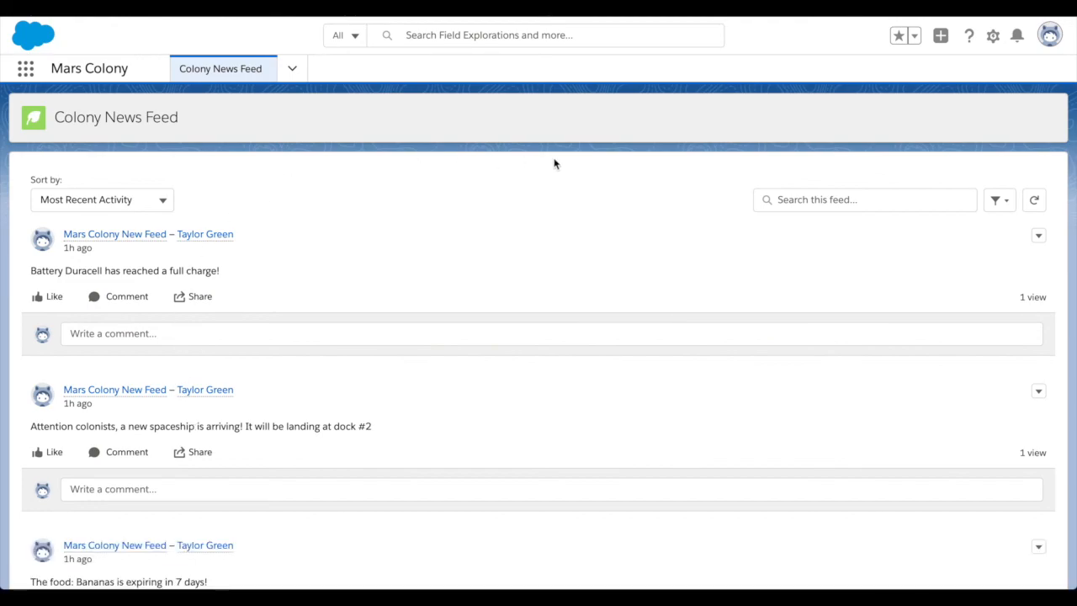
left_click(292, 69)
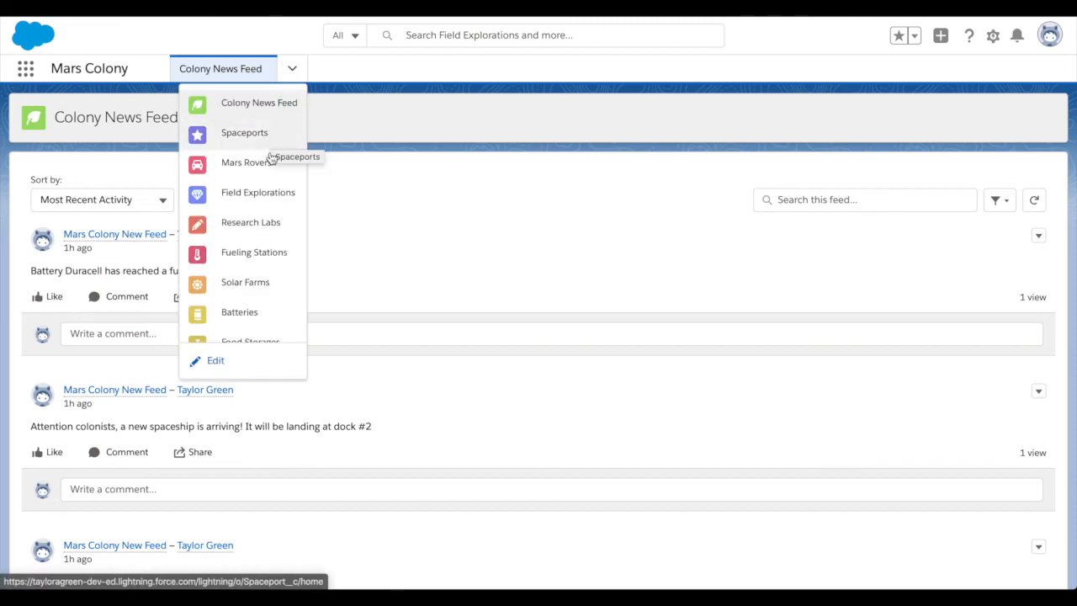
left_click(263, 234)
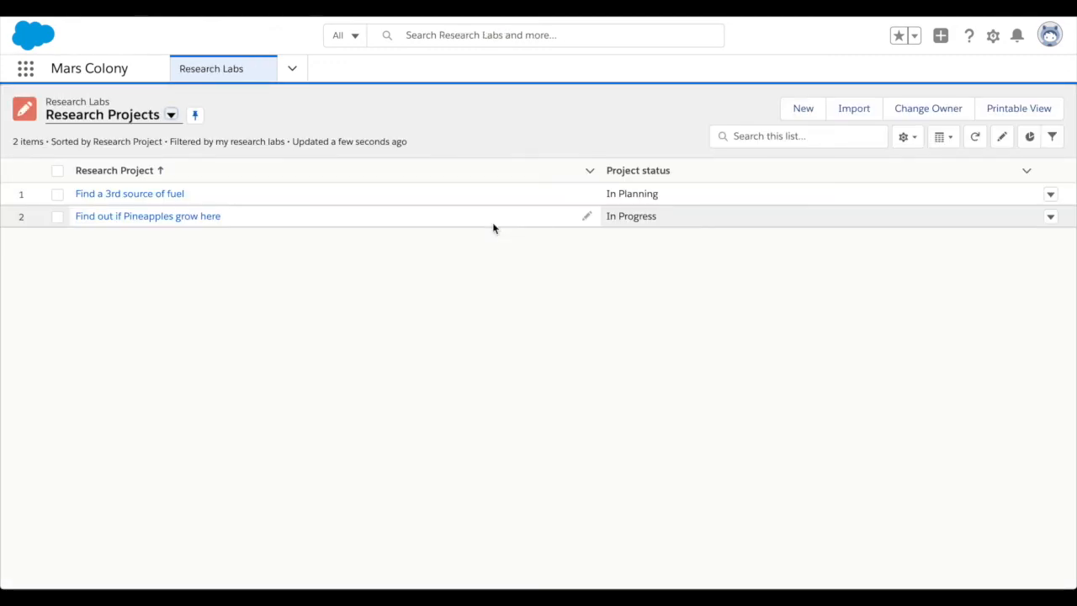
Start a new Research Lab record with the research project name "Investigate why ice isn't melting".
left_click(800, 111)
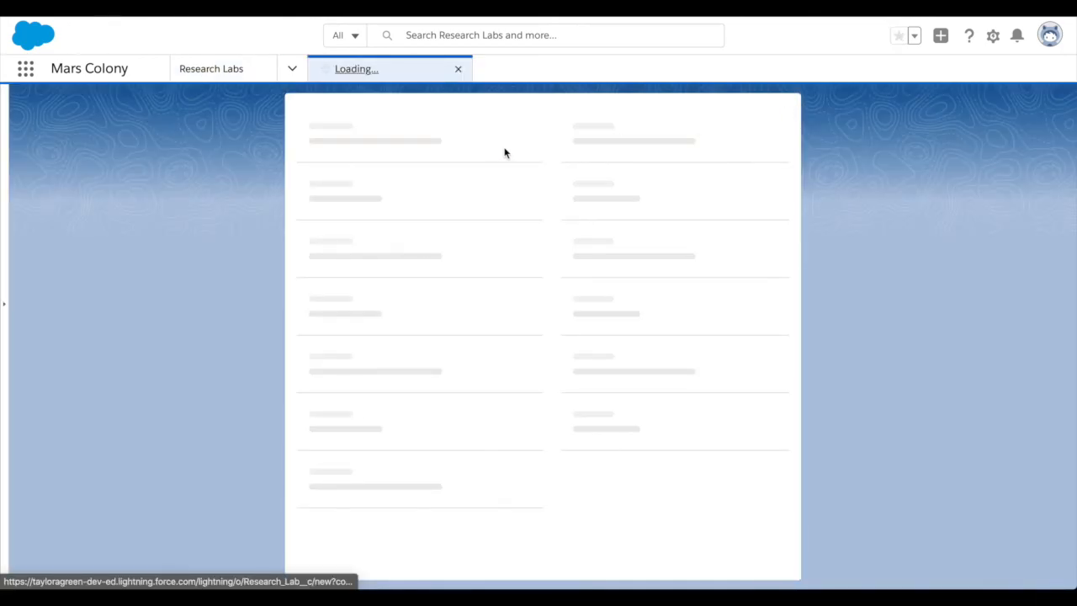
left_click(396, 213)
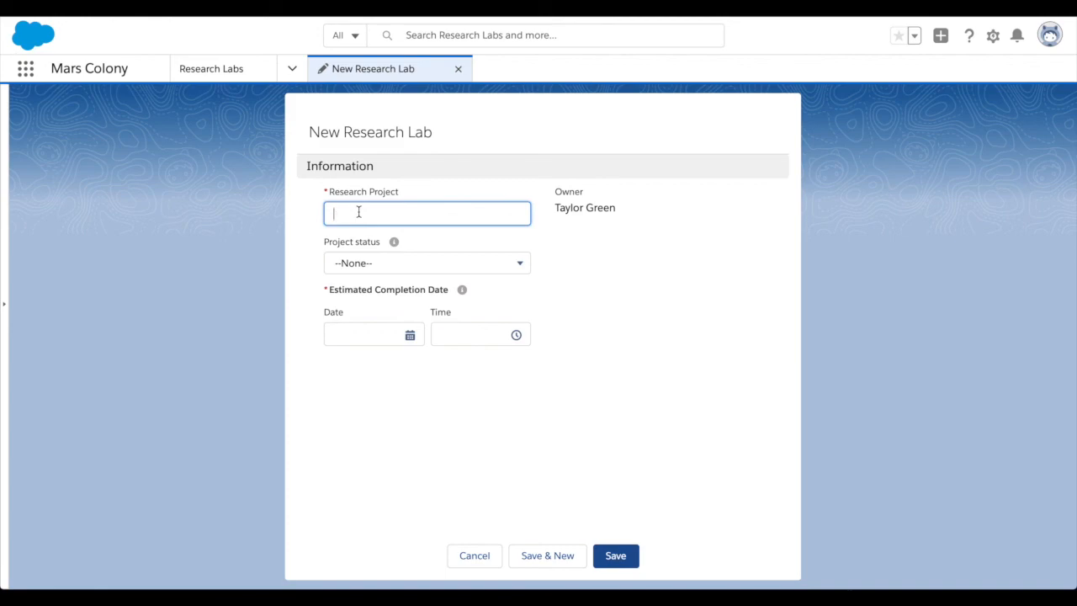
type("Investigate why ice isn't melting")
Set the project status to Completed and the estimated completion to 2/18/2020, 9:00 PM, and save the research lab.
left_click(360, 263)
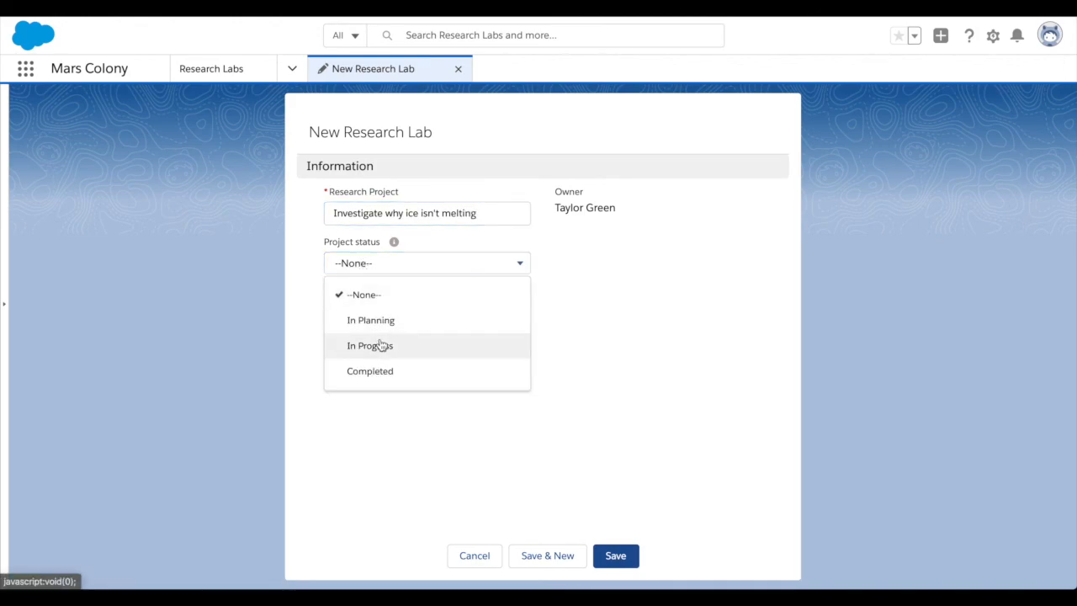
left_click(379, 374)
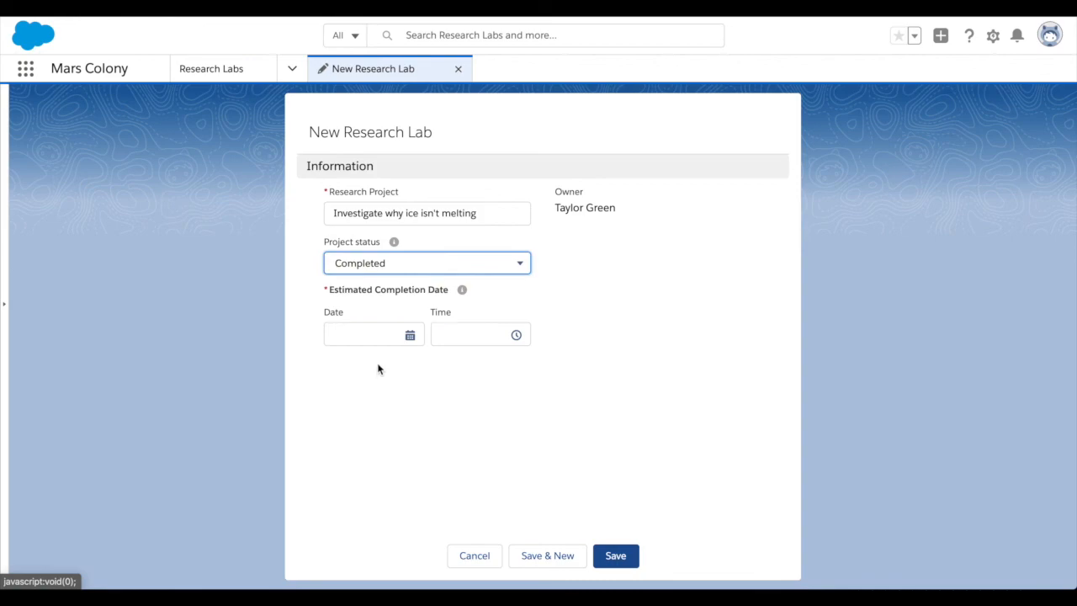
left_click(378, 344)
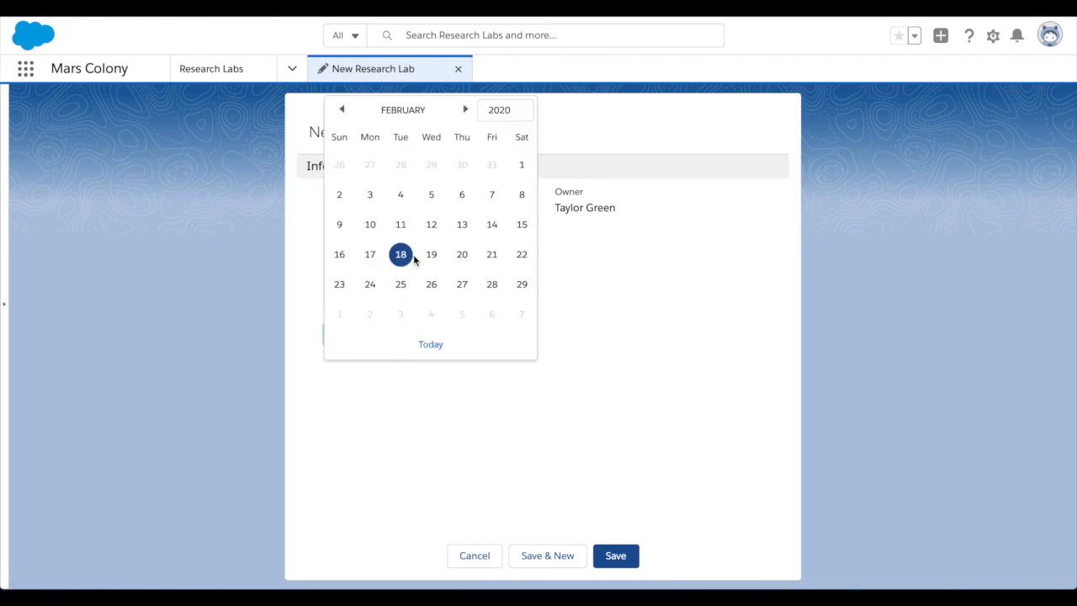
left_click(402, 255)
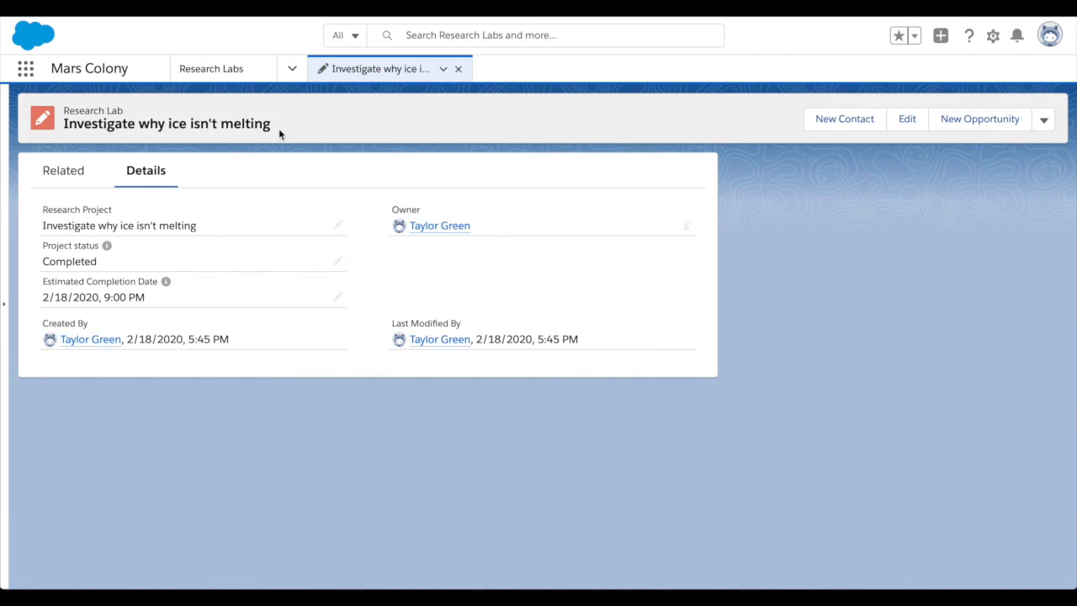
Close the research lab record and check the Colony News Feed page for the project completion announcement.
left_click(460, 70)
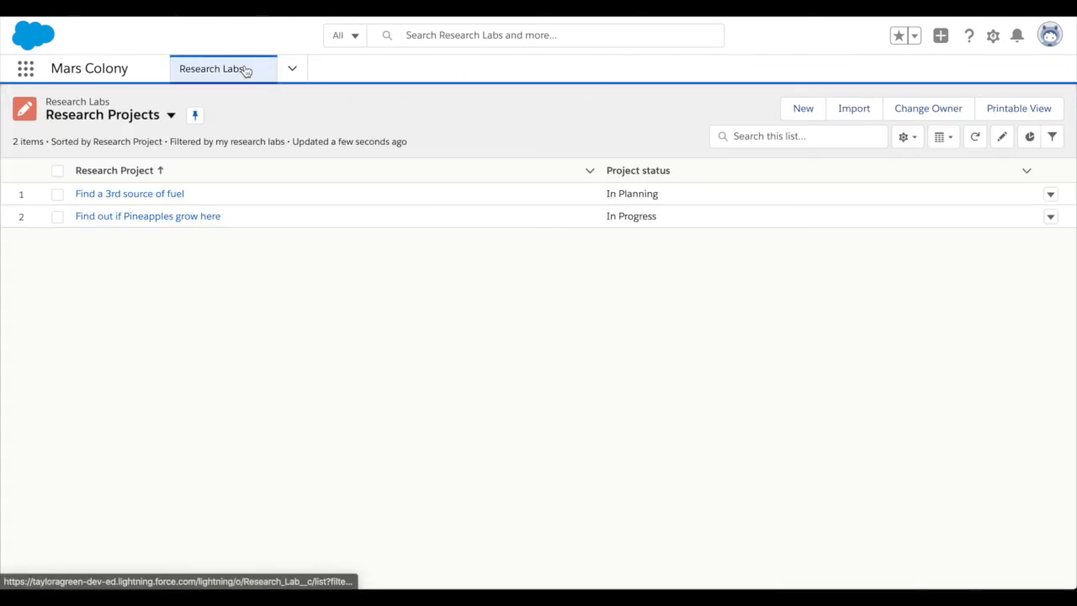
left_click(291, 70)
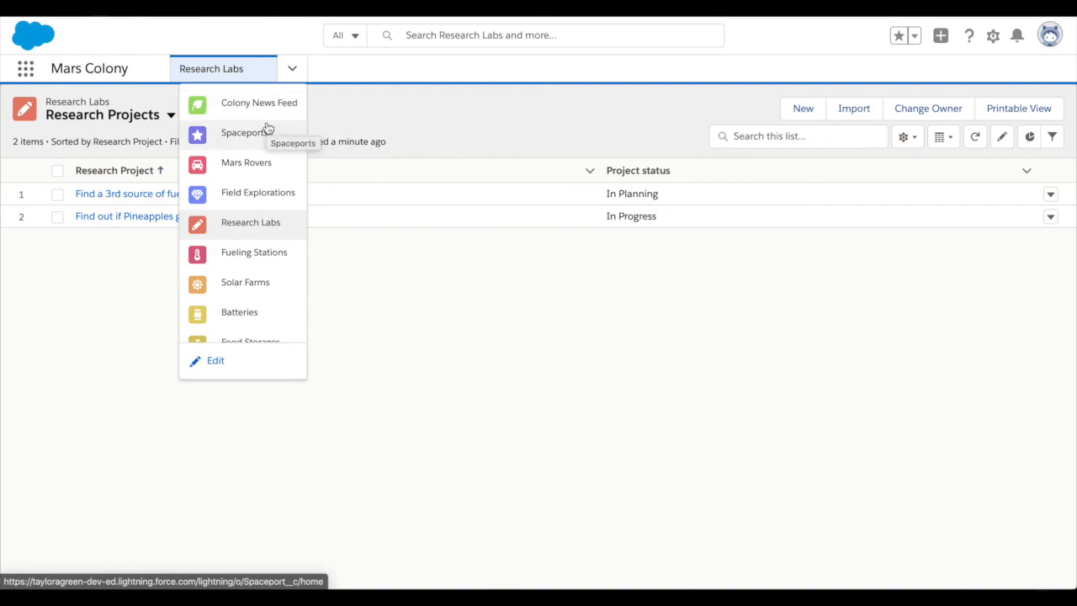
left_click(269, 107)
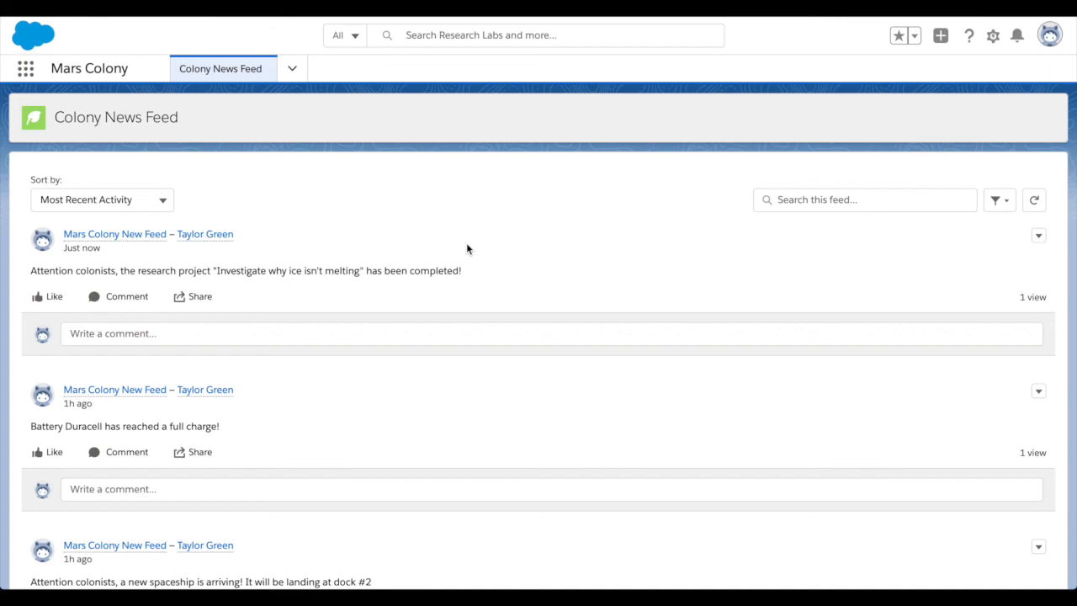
Start a new record from the Field Explorations list, named "Find out where the internet is".
left_click(294, 70)
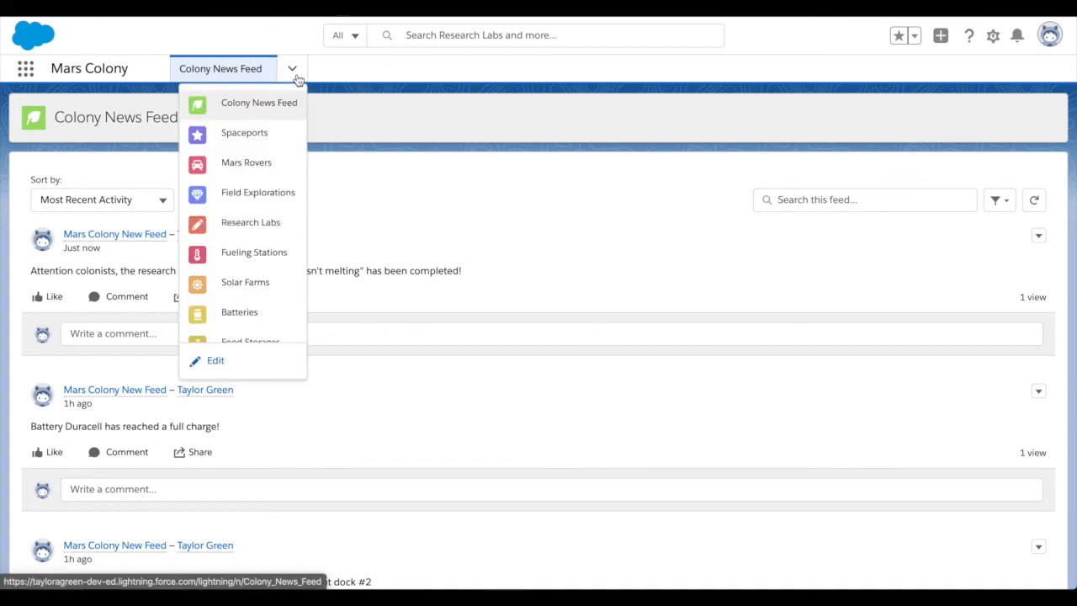
left_click(267, 196)
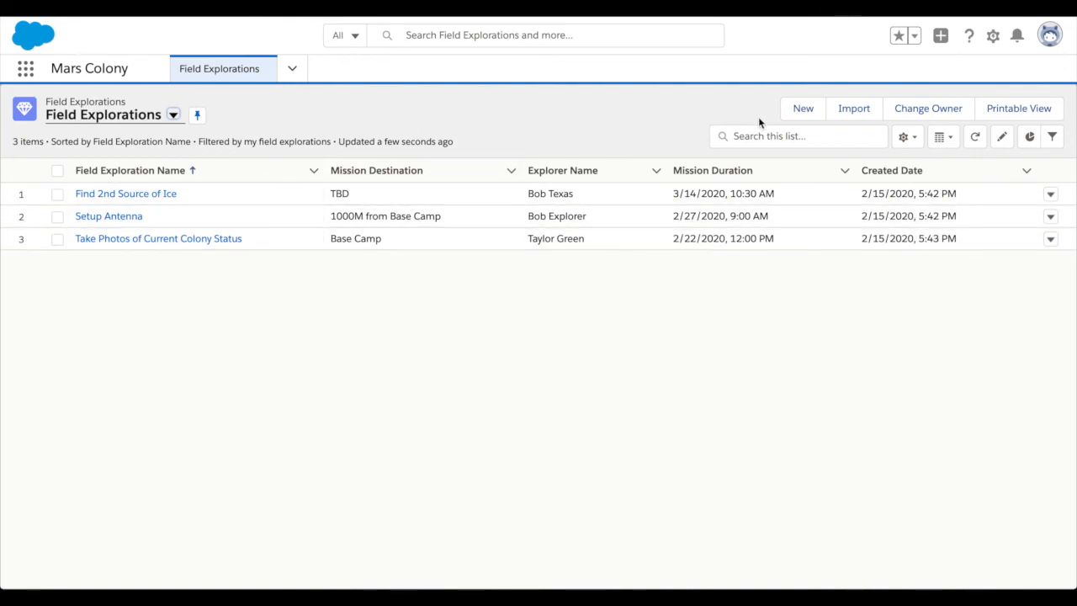
left_click(796, 110)
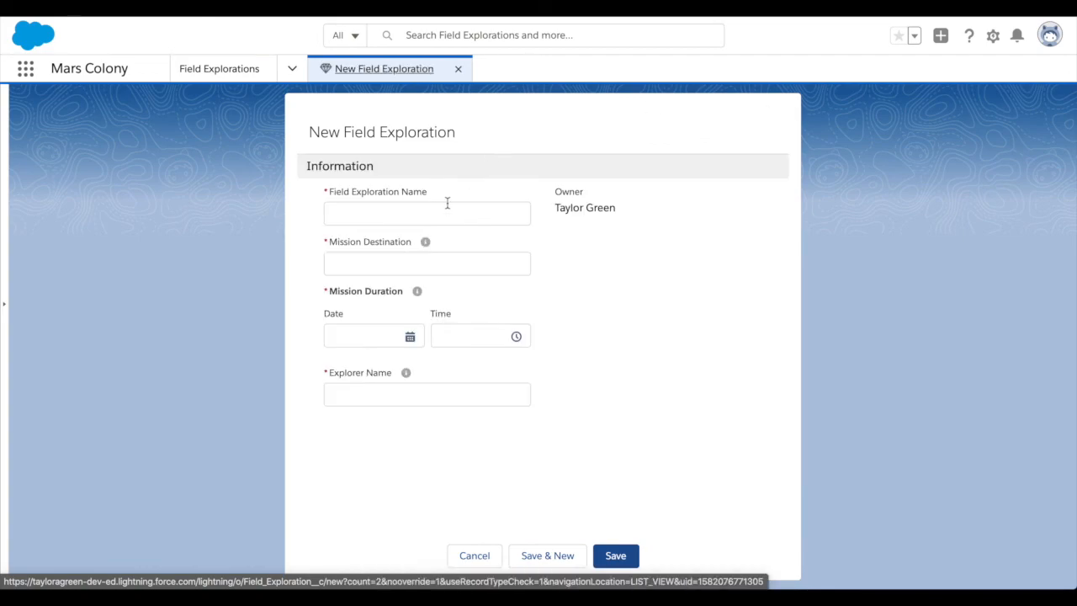
left_click(443, 207)
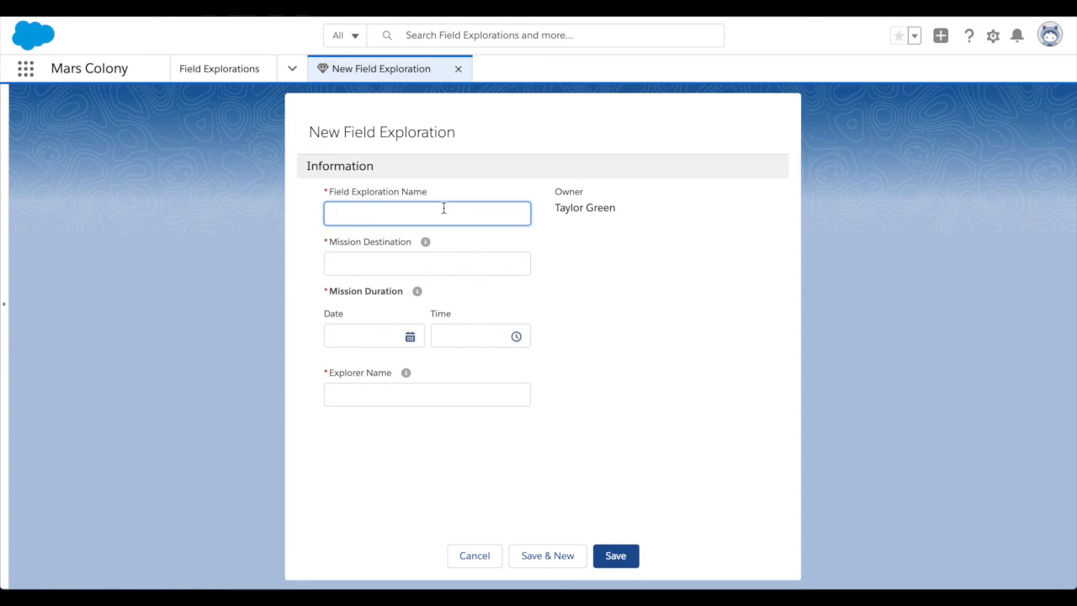
type("Ta")
type("Find ou")
type("t where the internet")
type(" is")
Set the mission destination to South Pole and the mission duration to 2/29/2020, 12:00 PM.
left_click(432, 268)
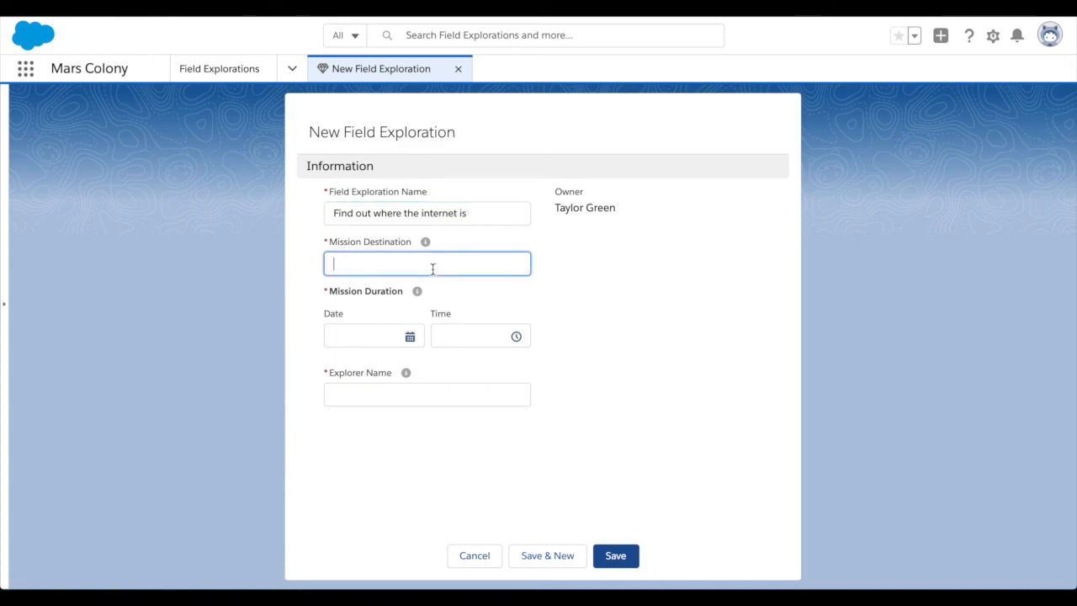
type("South Pole")
left_click(381, 340)
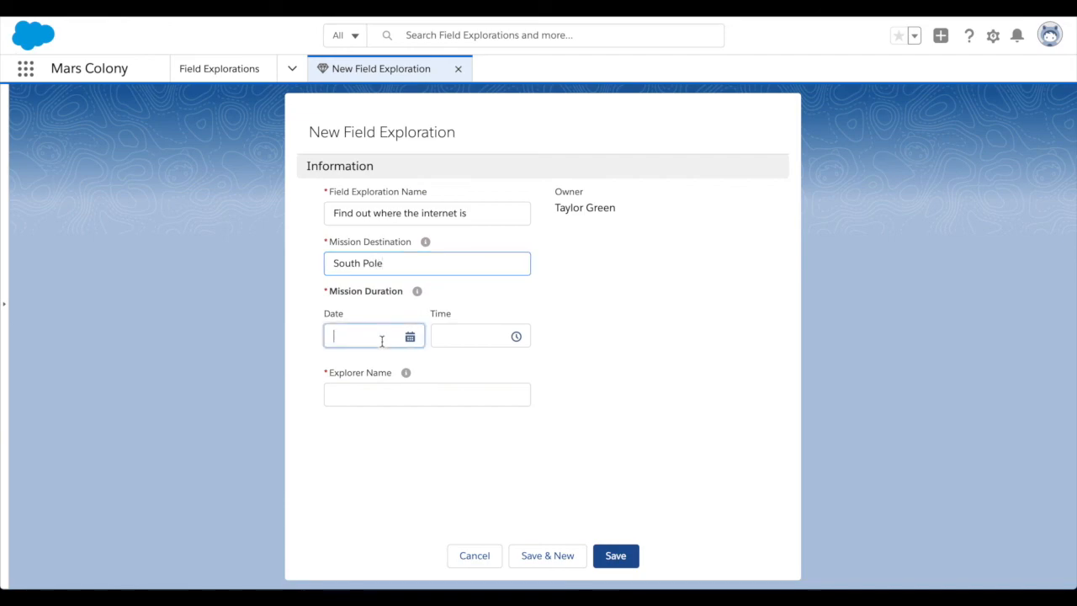
left_click(522, 454)
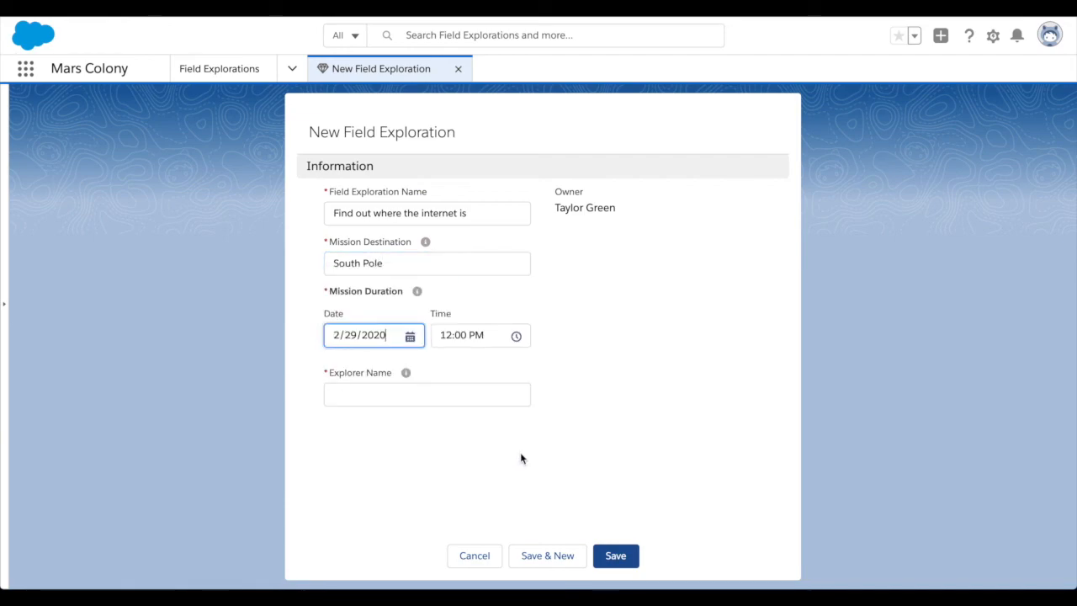
Enter the explorer's full name and save the new field exploration.
left_click(395, 395)
type("Taylor Green")
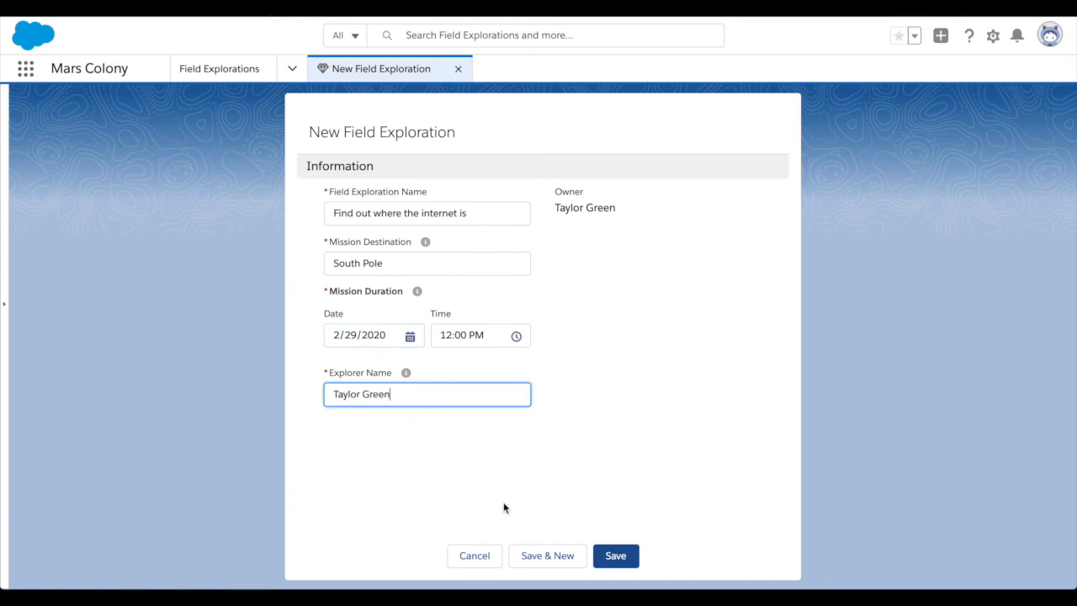
left_click(631, 563)
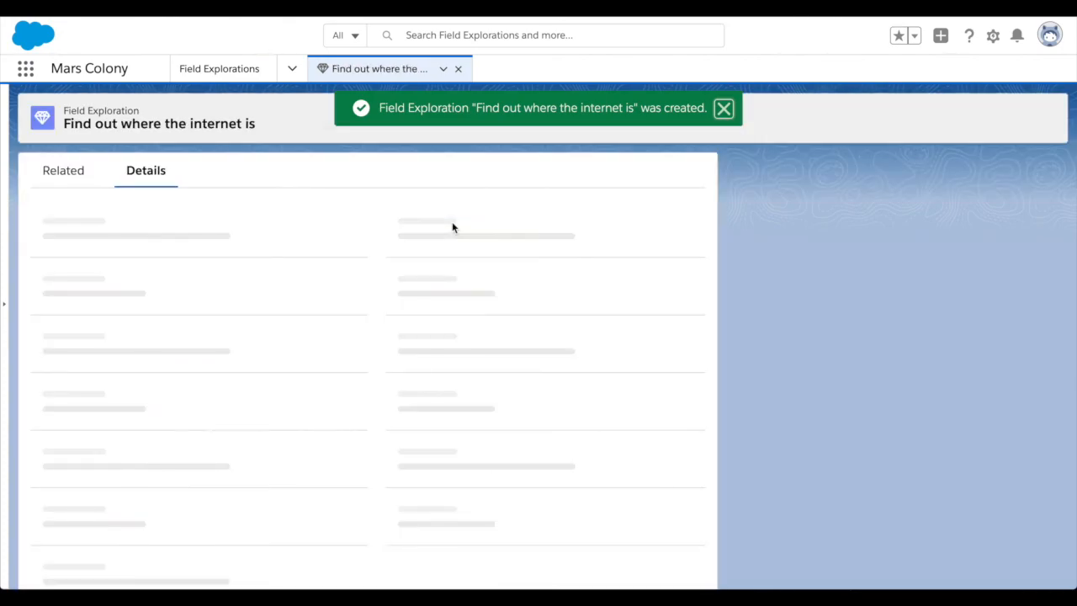
Return to the Colony News Feed page and check the wording of the new field exploration announcement.
left_click(294, 72)
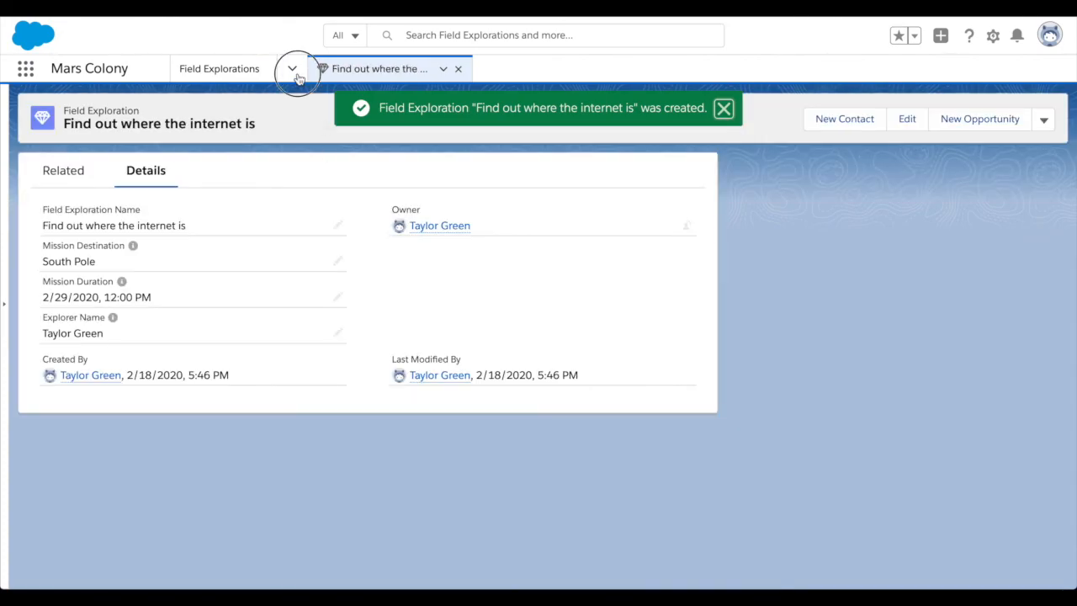
left_click(261, 105)
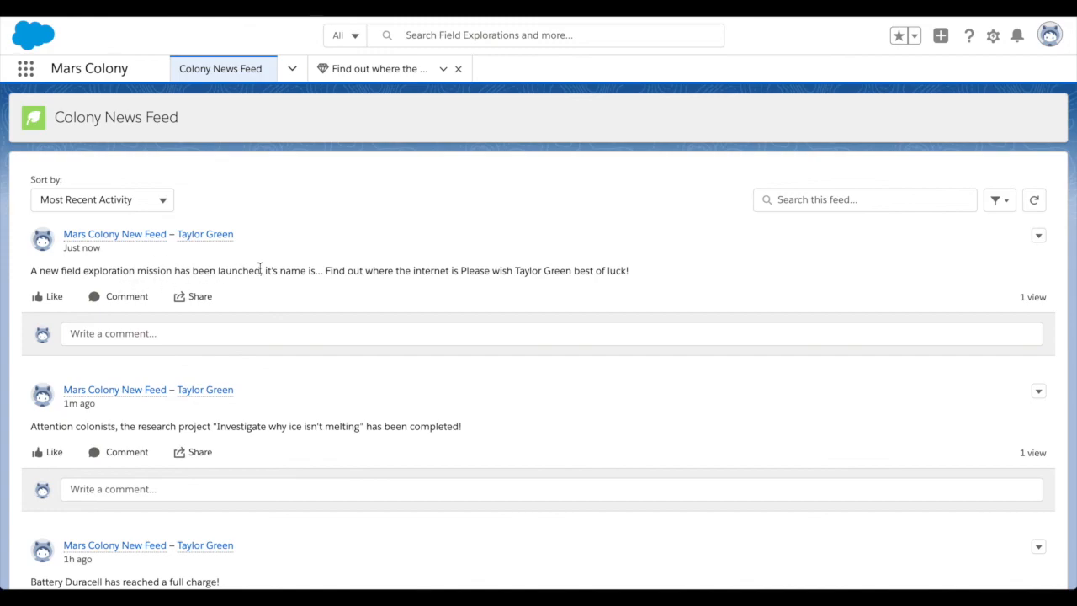
left_click(457, 270)
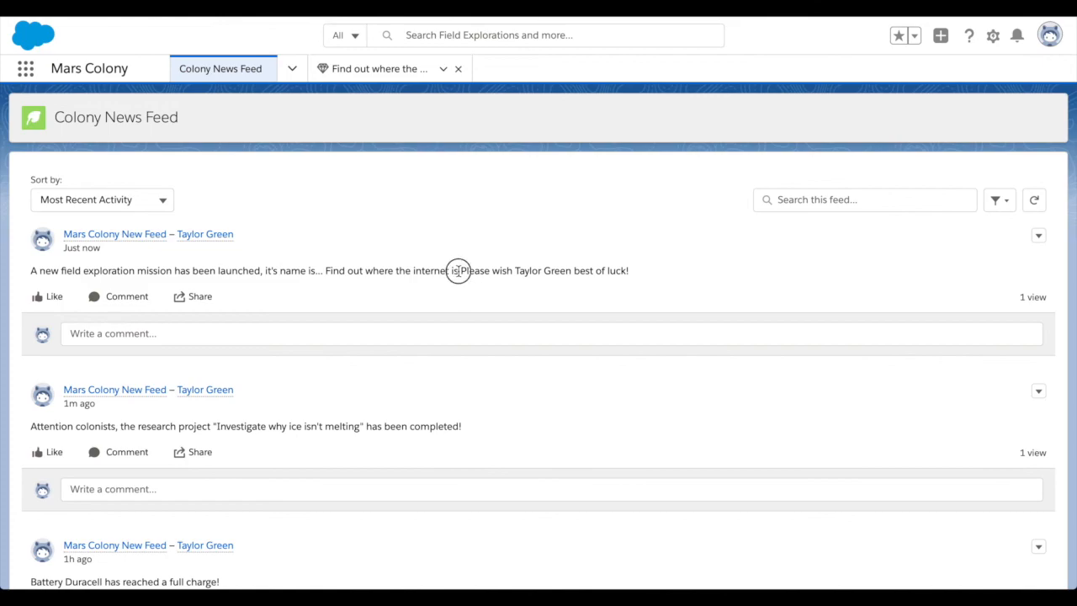